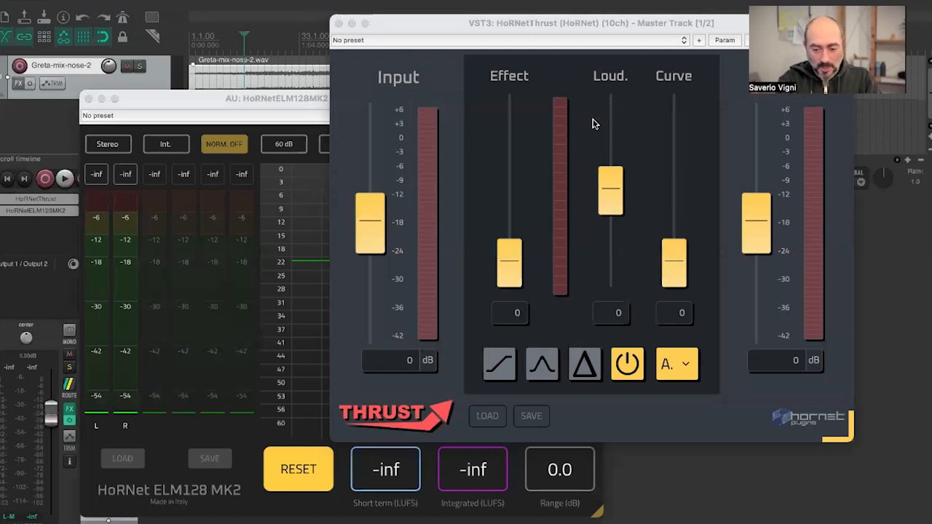
Move the HoRNet Thrust window toward the middle of the project, play the mix briefly and stop playback
{"action": "left_click_drag", "start_coordinate": [609, 29], "coordinate": [490, 39]}
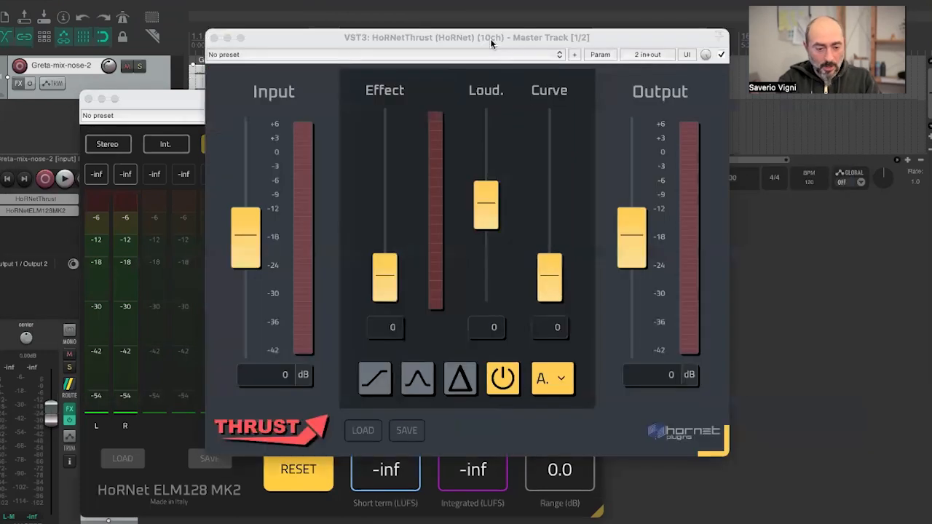
{"action": "left_click", "coordinate": [490, 39]}
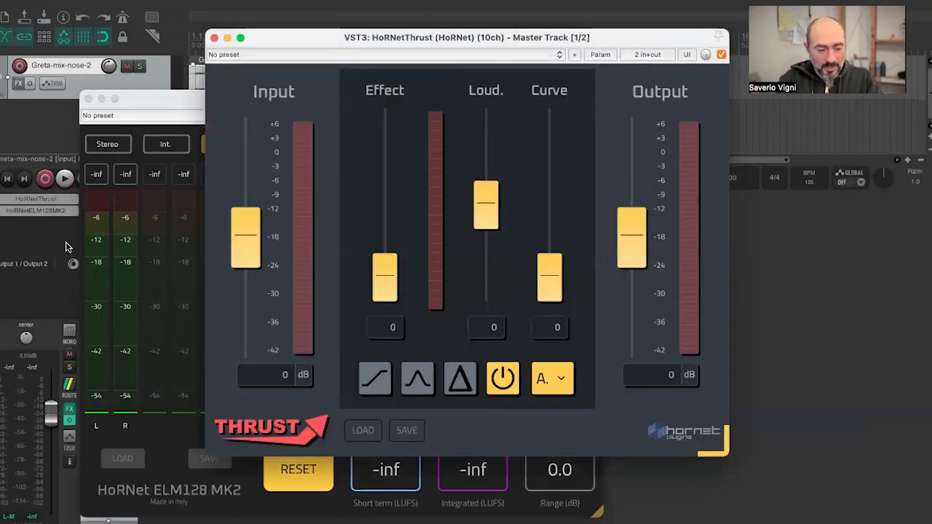
{"action": "left_click", "coordinate": [64, 179]}
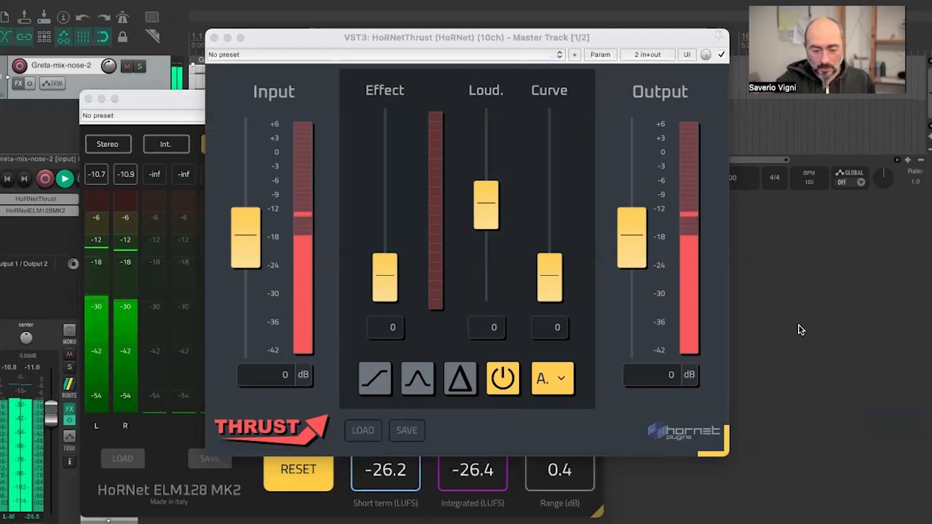
{"action": "left_click", "coordinate": [63, 179]}
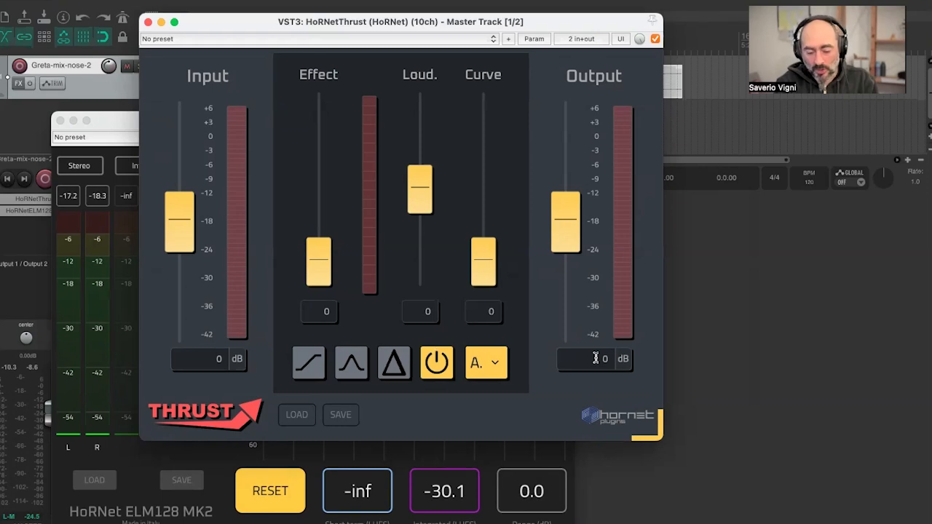
Set the Thrust plugin's output gain to -0.5 dB
{"action": "left_click", "coordinate": [596, 358]}
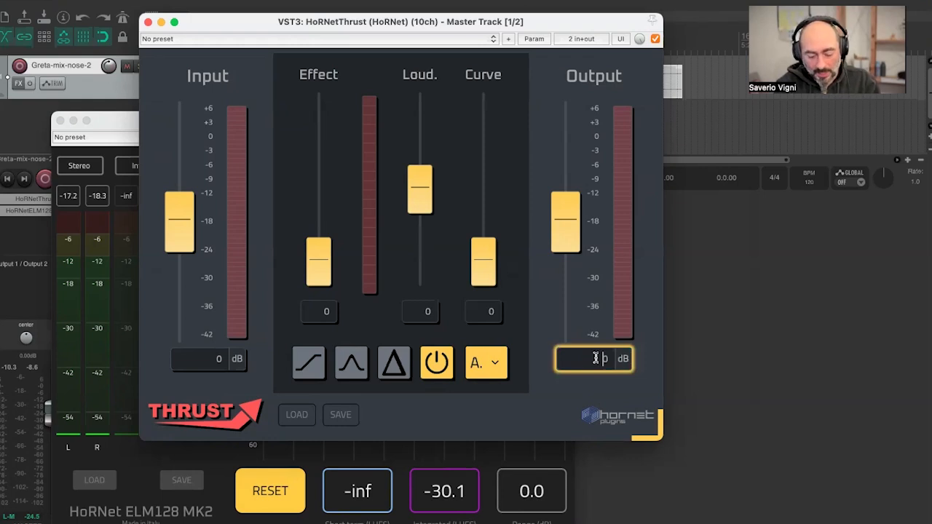
{"action": "double_click", "coordinate": [596, 358]}
{"action": "type", "text": "-"}
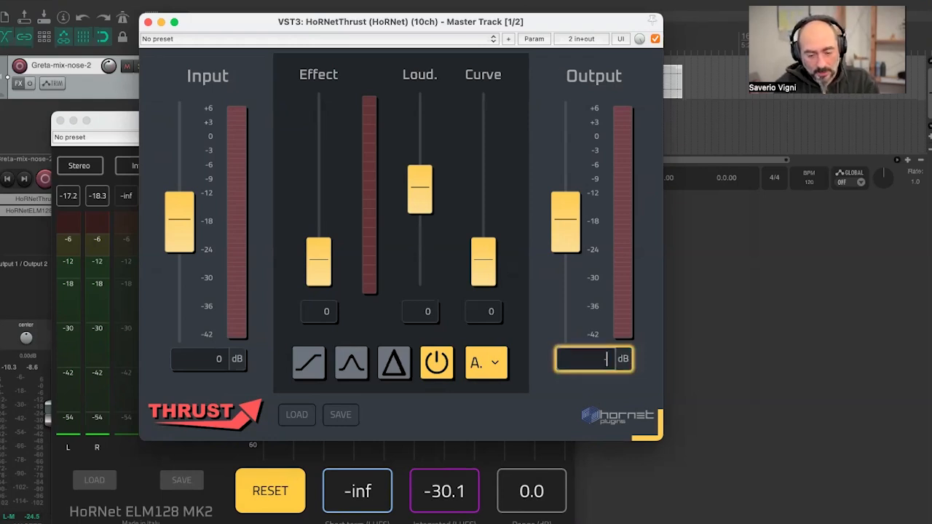
{"action": "type", "text": "0.5"}
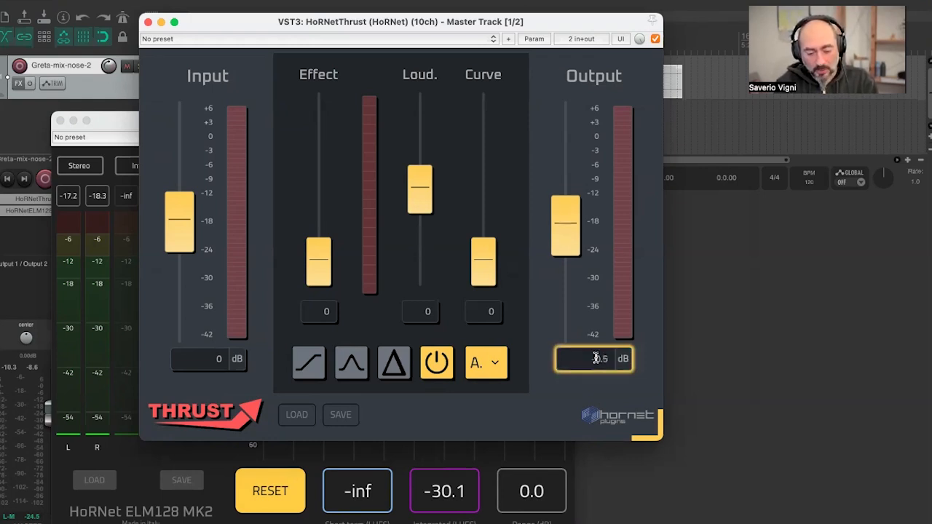
{"action": "key", "text": "Return"}
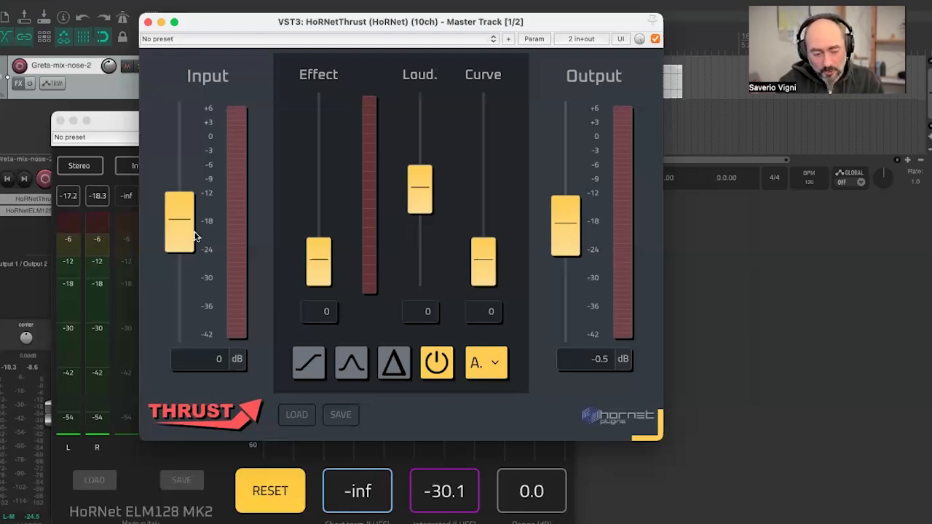
Try the input gain at its extremes of 12 dB and -12 dB, and reset it to 0 dB
{"action": "left_click_drag", "start_coordinate": [183, 222], "coordinate": [169, 62]}
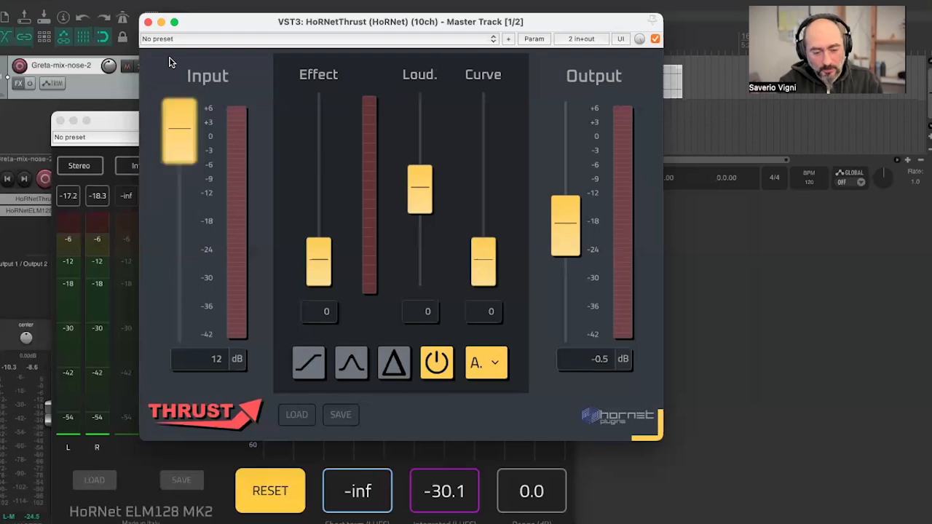
{"action": "left_click", "coordinate": [188, 336]}
{"action": "left_click", "coordinate": [185, 311]}
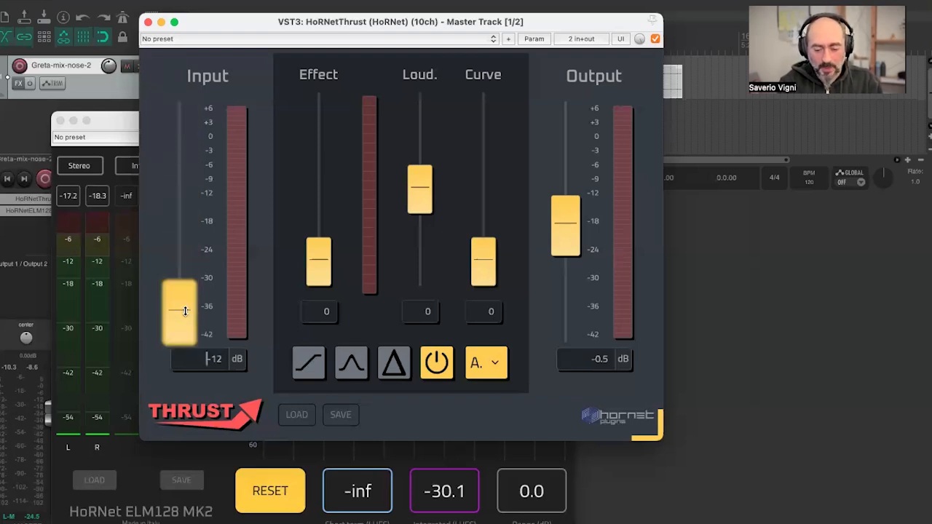
{"action": "double_click", "coordinate": [185, 311]}
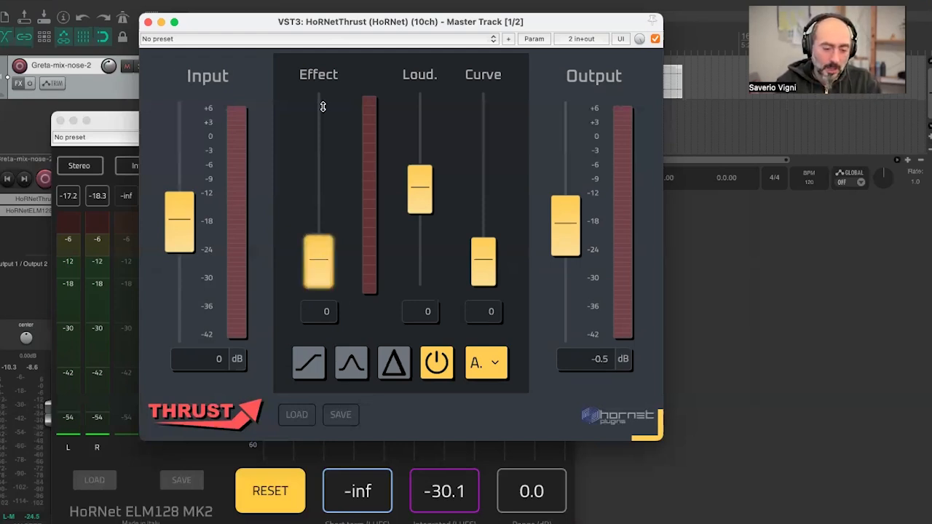
Sweep the Effect amount between its 100 and 0 extremes and leave it at 100
{"action": "left_click_drag", "start_coordinate": [323, 107], "coordinate": [319, 49]}
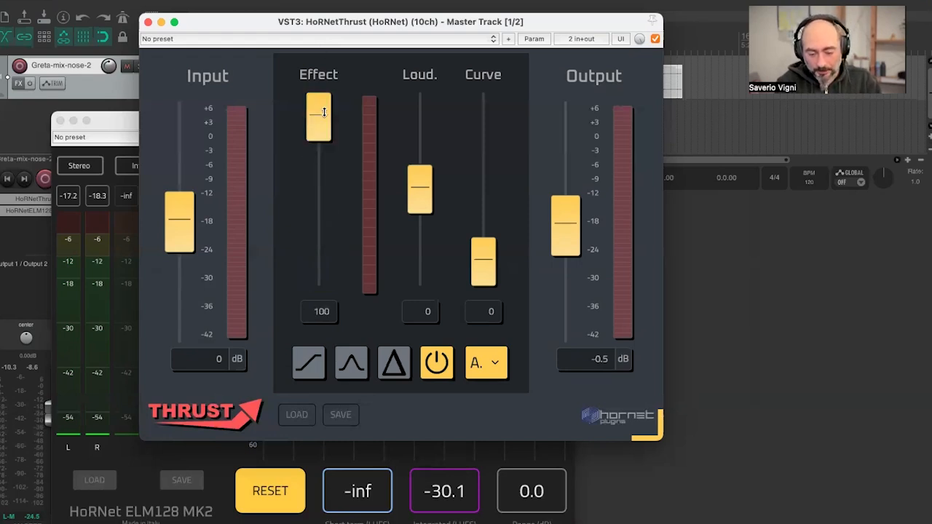
{"action": "left_click_drag", "start_coordinate": [324, 112], "coordinate": [324, 112]}
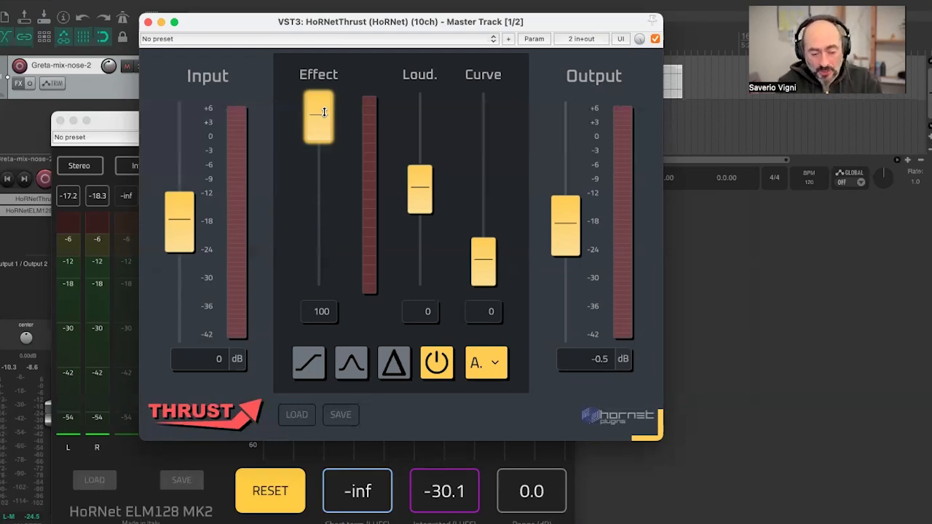
{"action": "left_click", "coordinate": [323, 270]}
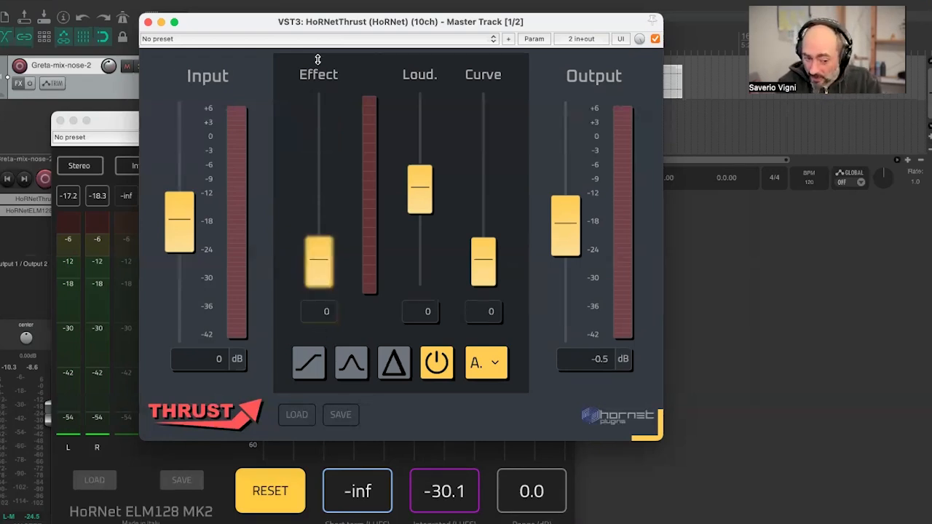
{"action": "left_click", "coordinate": [318, 59]}
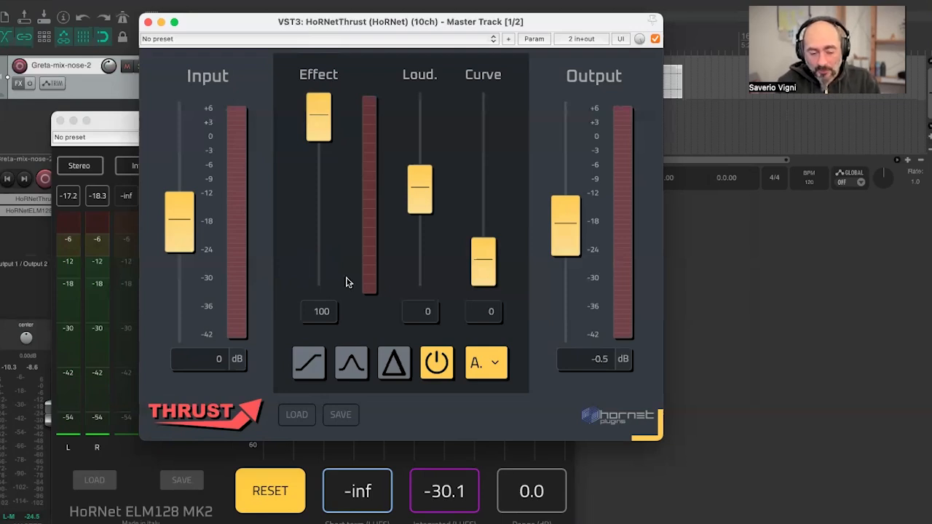
Turn on the Clip 0dB option in Thrust
{"action": "left_click", "coordinate": [303, 375]}
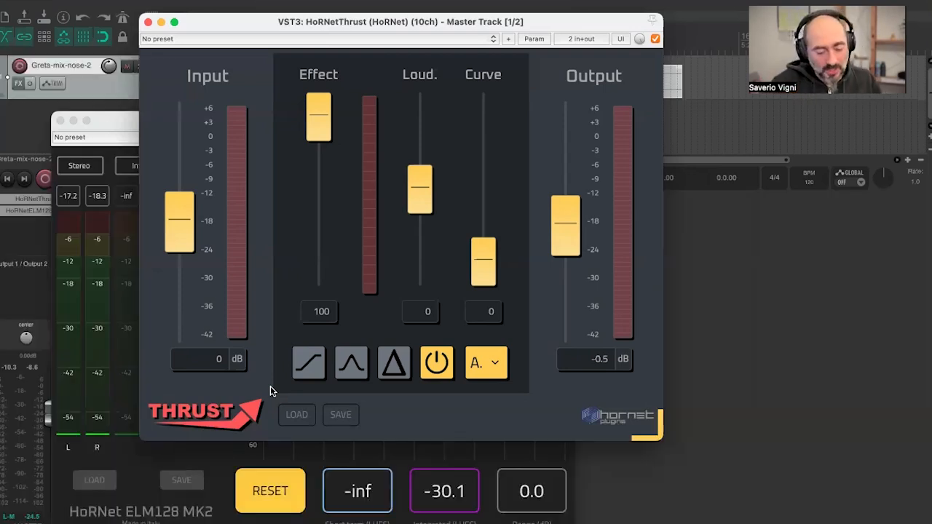
{"action": "left_click", "coordinate": [309, 362]}
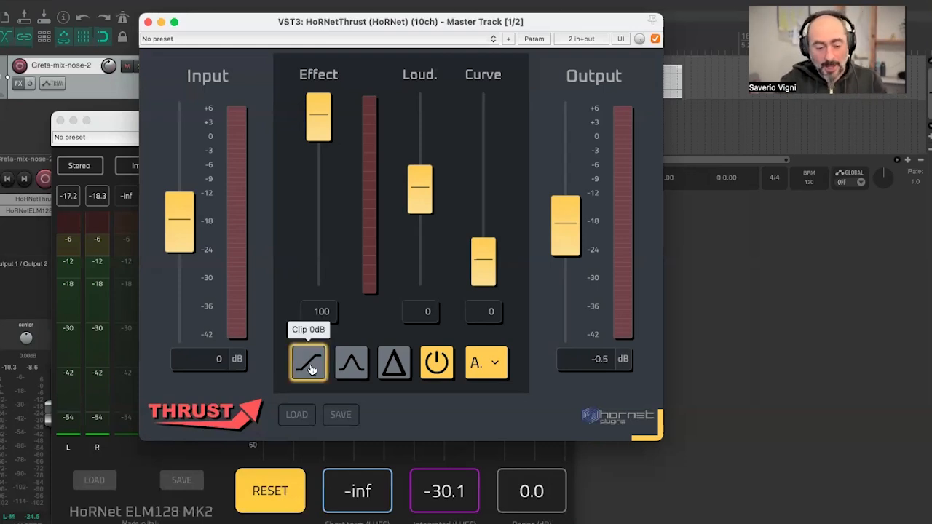
{"action": "left_click", "coordinate": [321, 121]}
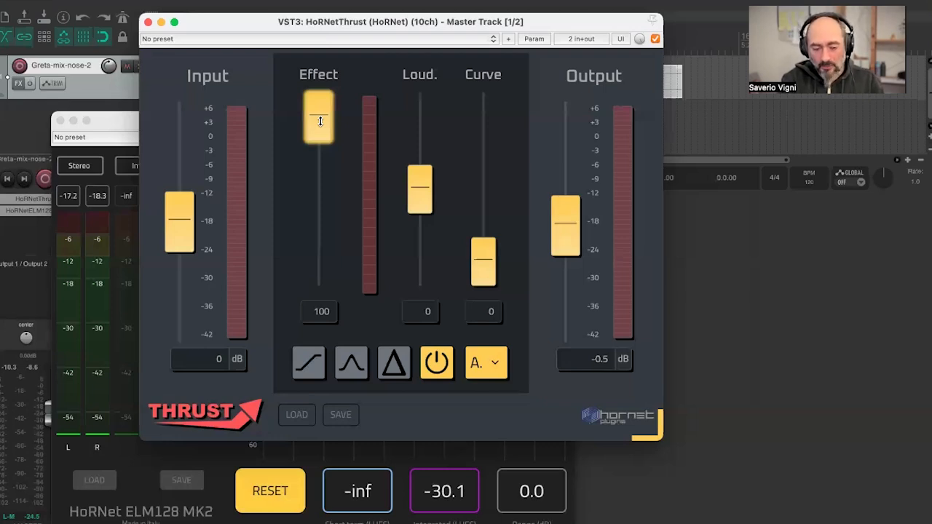
{"action": "left_click", "coordinate": [303, 372]}
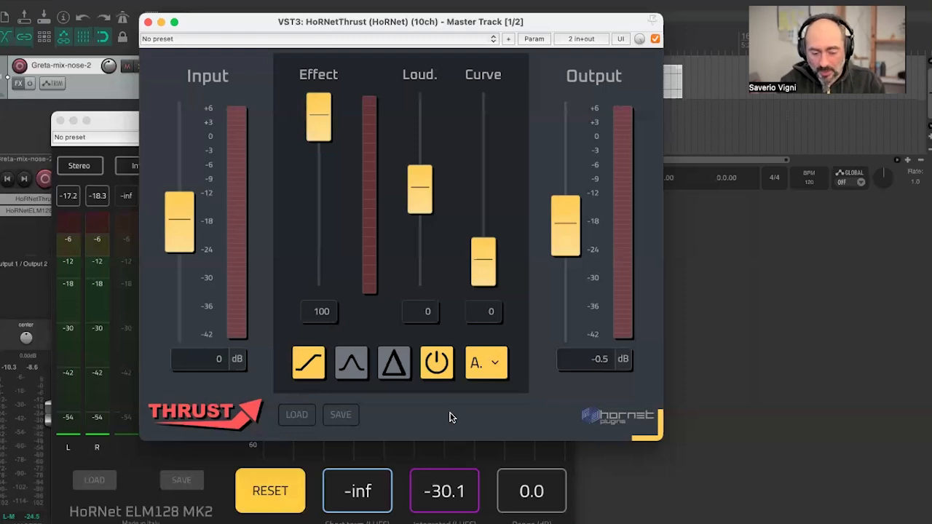
{"action": "left_click", "coordinate": [594, 364]}
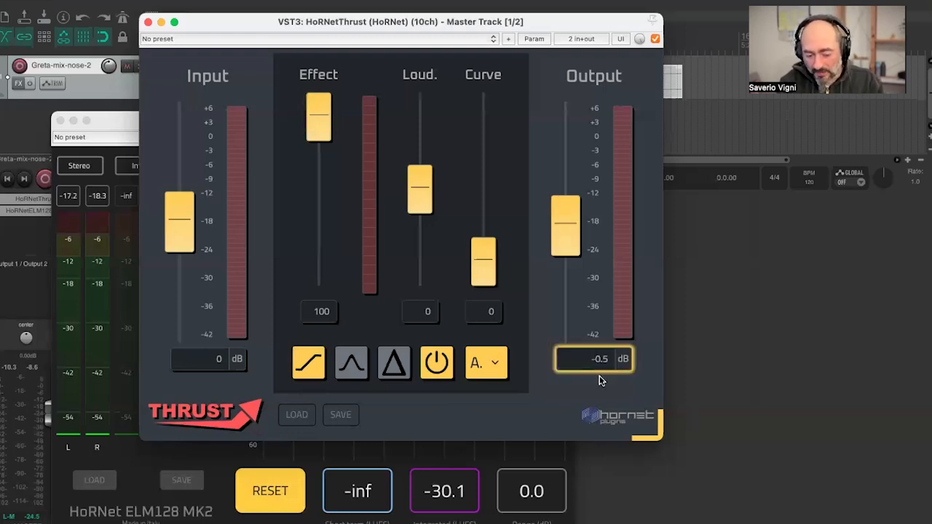
{"action": "left_click", "coordinate": [565, 382]}
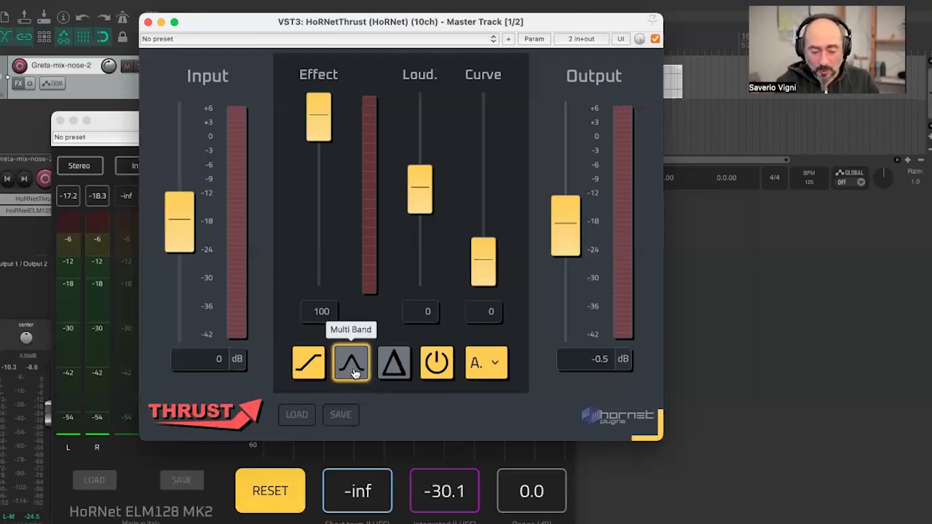
{"action": "left_click", "coordinate": [394, 364]}
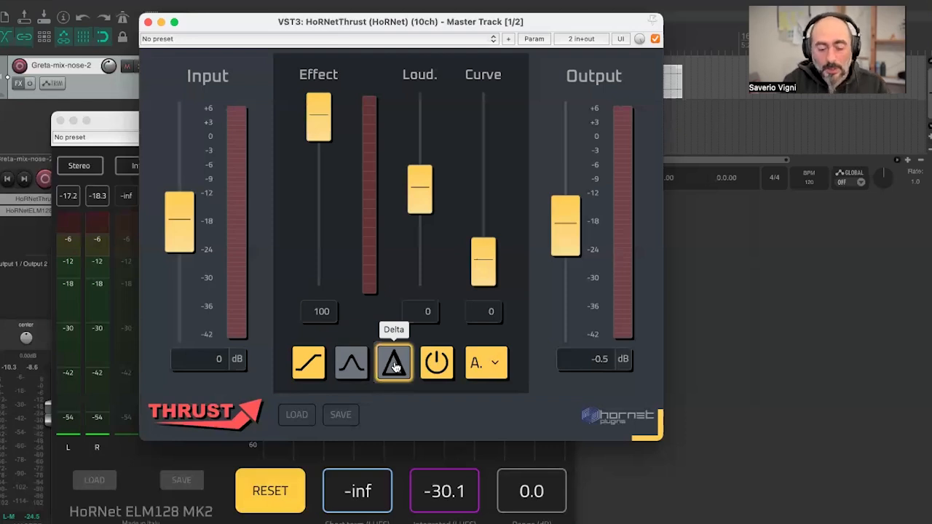
{"action": "left_click", "coordinate": [394, 368]}
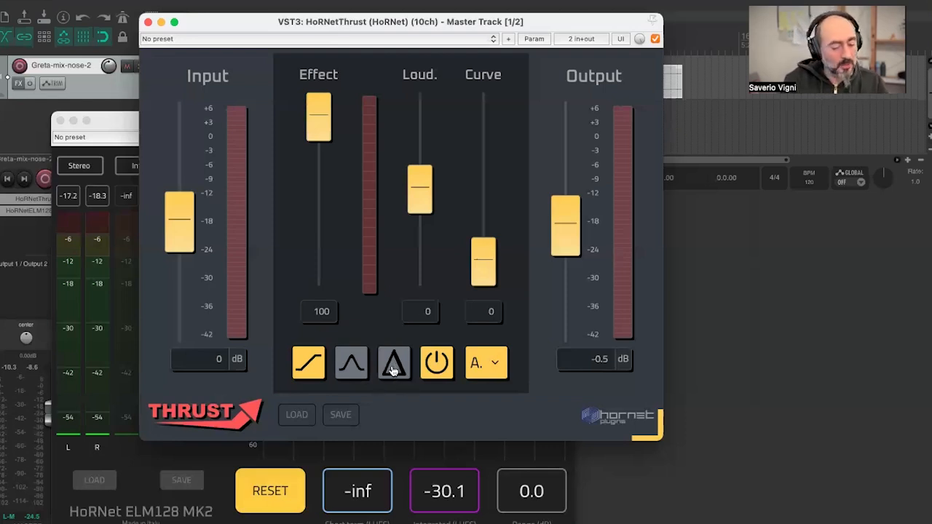
{"action": "left_click", "coordinate": [393, 368]}
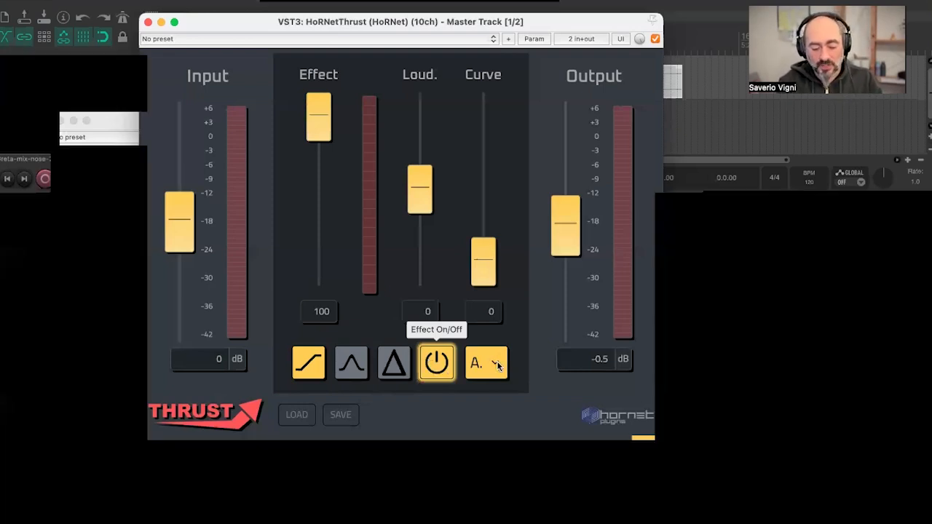
Set the plugin's oversampling to 1x and start playing the mix
{"action": "left_click", "coordinate": [498, 365]}
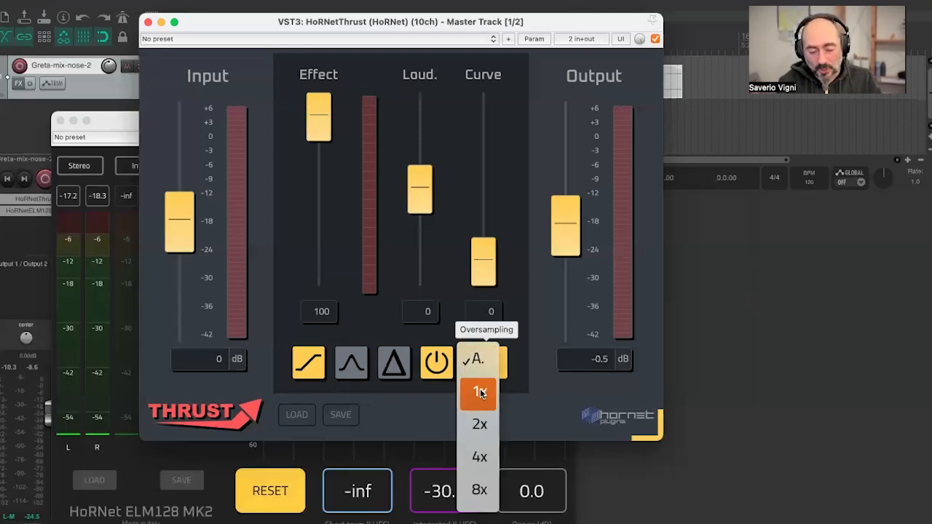
{"action": "left_click", "coordinate": [479, 393]}
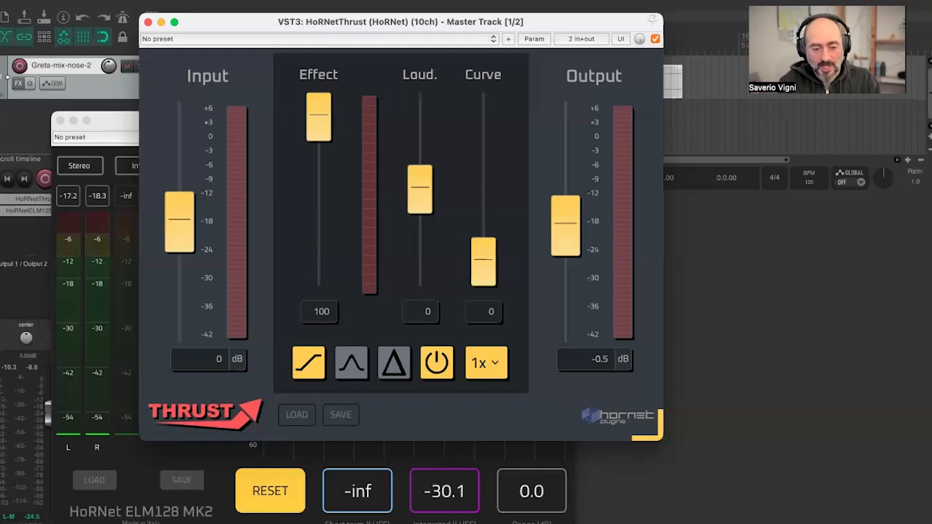
{"action": "key", "text": "super+Tab"}
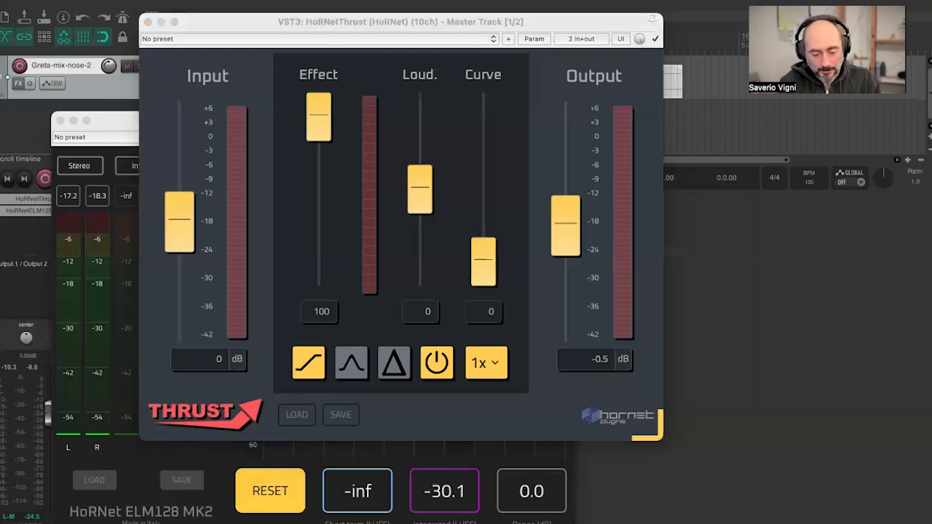
{"action": "key", "text": "space"}
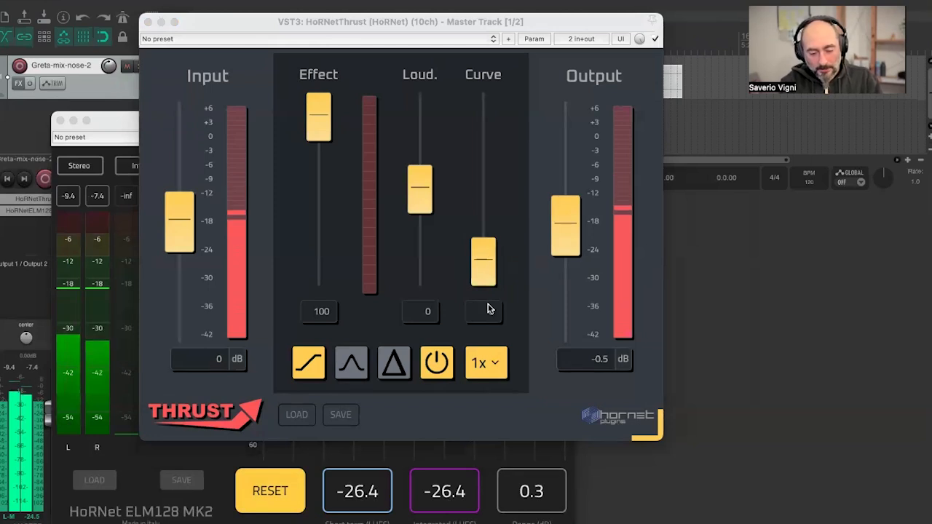
Try raising the Curve to 44 while the mix plays, and return it to 0
{"action": "mouse_move", "coordinate": [485, 265]}
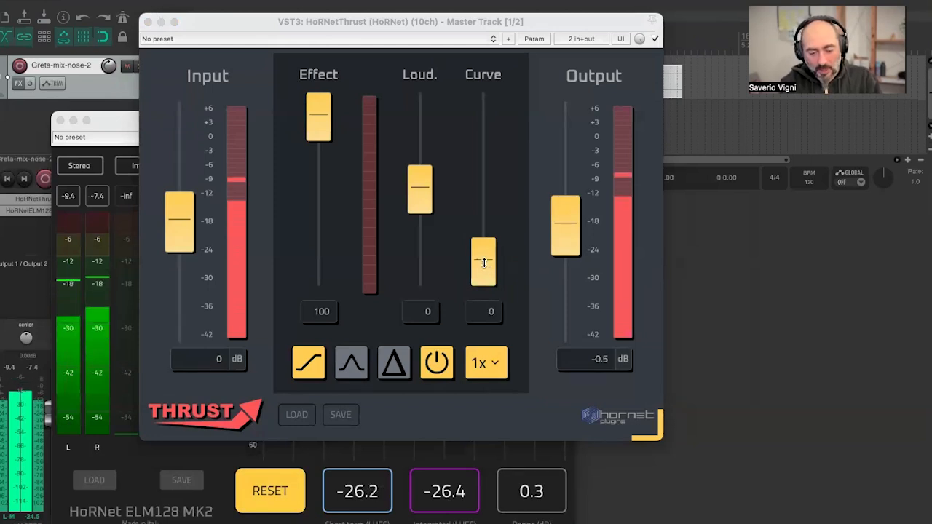
{"action": "left_click", "coordinate": [484, 262]}
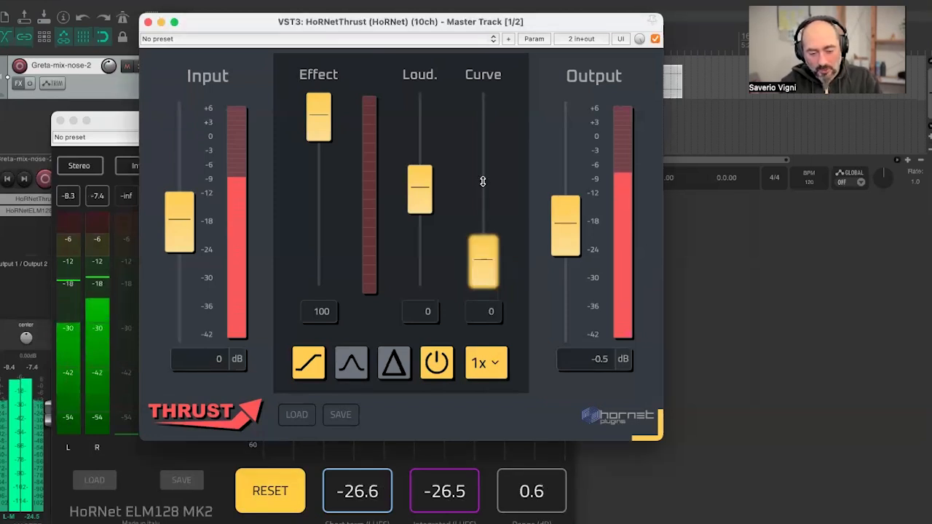
{"action": "left_click", "coordinate": [479, 212]}
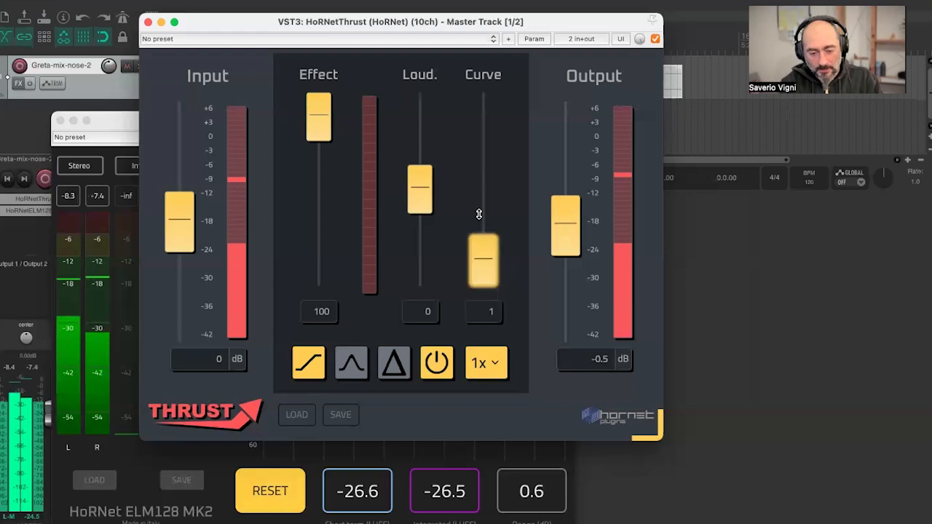
{"action": "left_click", "coordinate": [478, 194]}
{"action": "left_click", "coordinate": [480, 170]}
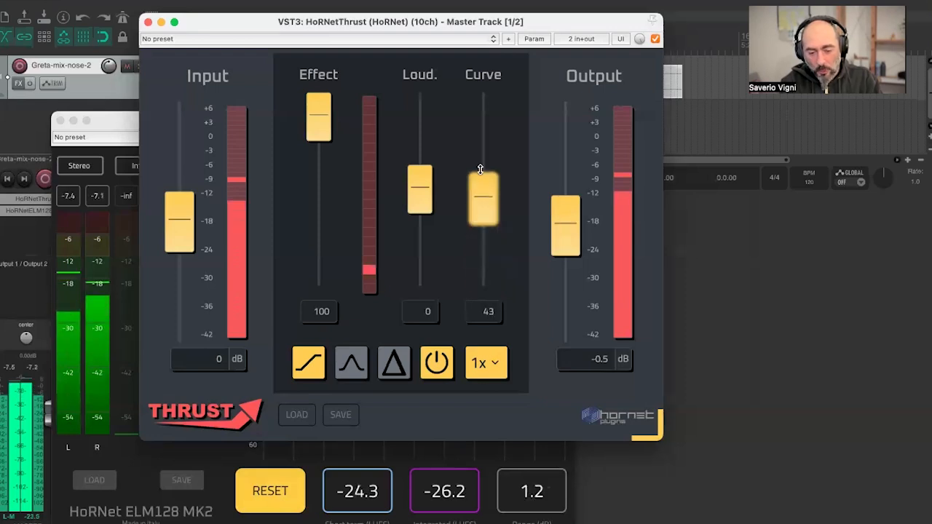
{"action": "scroll", "coordinate": [480, 167], "scroll_direction": "up", "scroll_amount": 1}
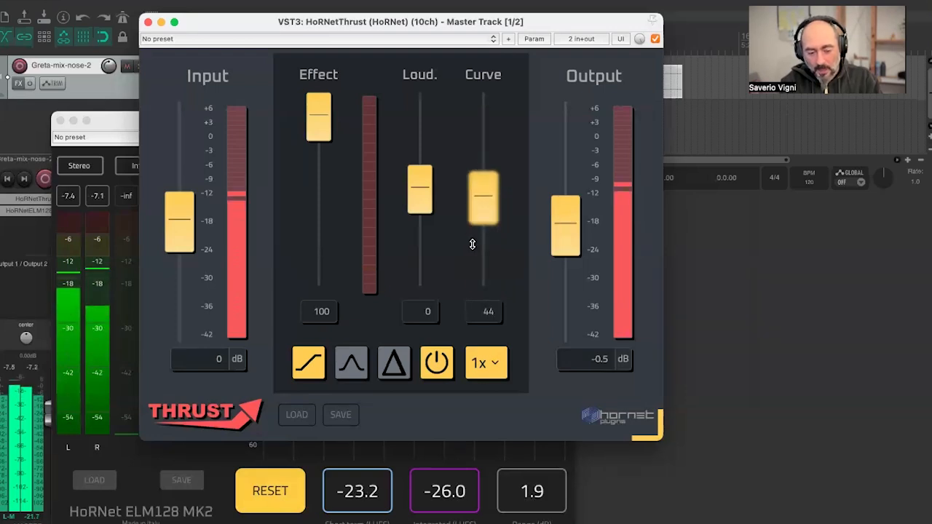
{"action": "left_click", "coordinate": [475, 268]}
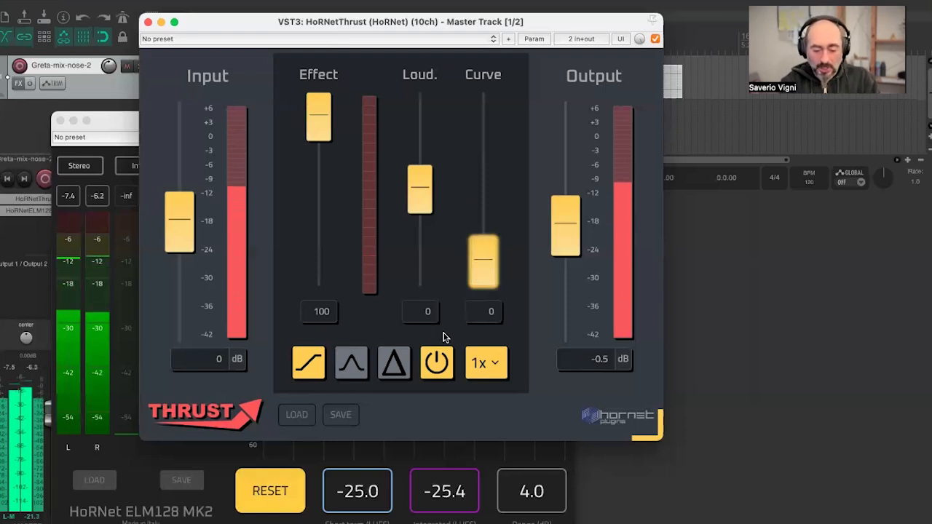
Turn on Delta to hear only the difference made by the effect
{"action": "left_click", "coordinate": [393, 364]}
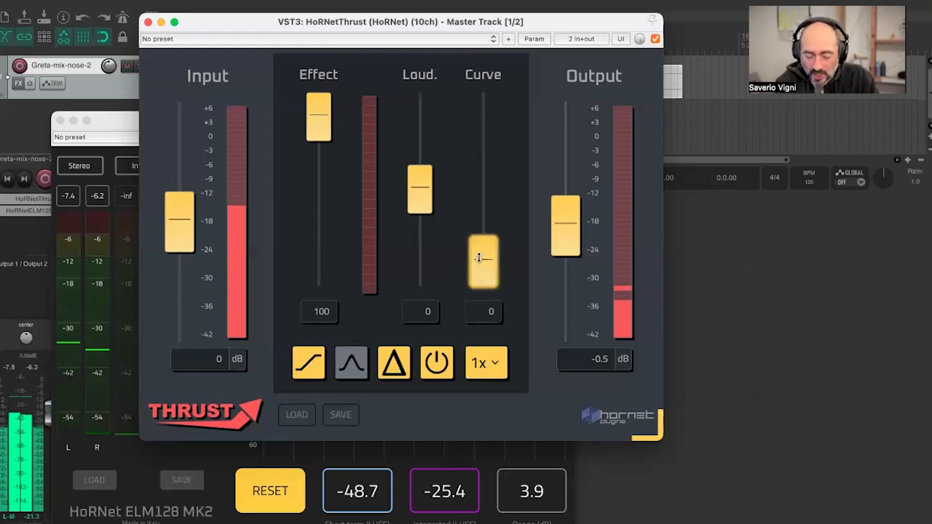
Raise the Curve to 80 while listening to the delta signal, and turn Delta off to hear the full mix
{"action": "scroll", "coordinate": [479, 257], "scroll_direction": "up", "scroll_amount": 2}
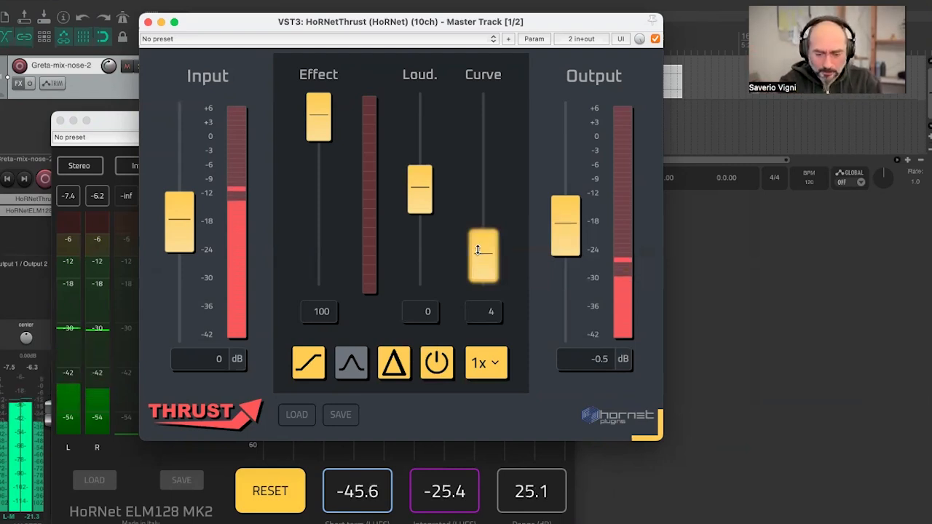
{"action": "left_click_drag", "start_coordinate": [478, 250], "coordinate": [471, 142]}
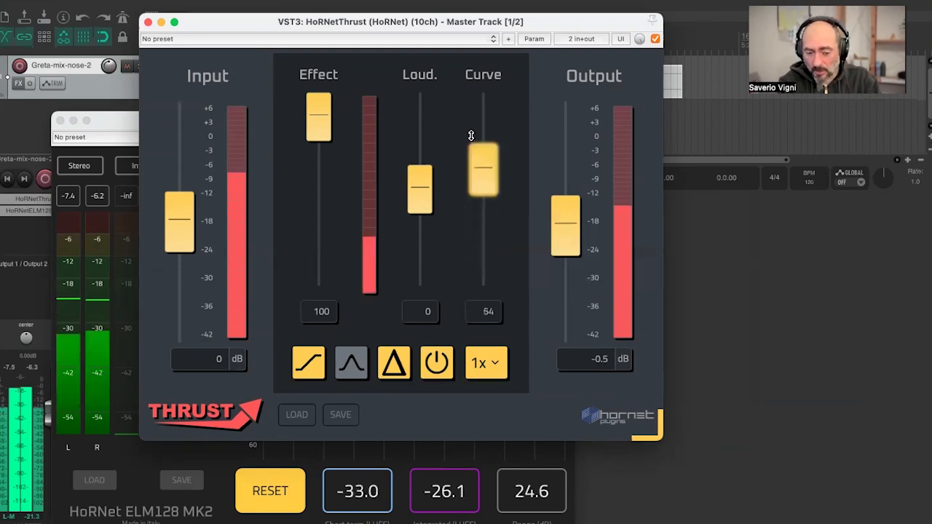
{"action": "scroll", "coordinate": [471, 135], "scroll_direction": "up", "scroll_amount": 2}
{"action": "scroll", "coordinate": [471, 135], "scroll_direction": "up", "scroll_amount": 1}
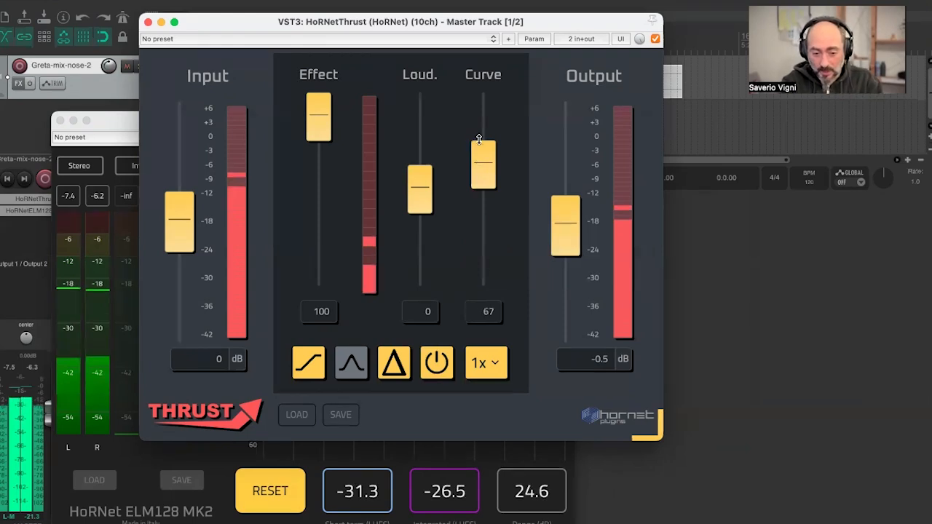
{"action": "scroll", "coordinate": [479, 138], "scroll_direction": "up", "scroll_amount": 5}
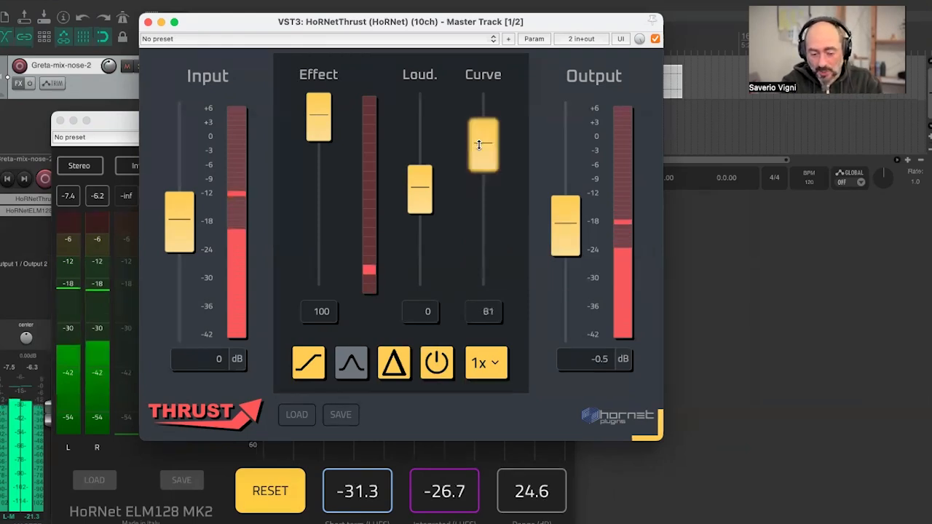
{"action": "left_click_drag", "start_coordinate": [478, 144], "coordinate": [478, 139]}
{"action": "scroll", "coordinate": [479, 140], "scroll_direction": "down", "scroll_amount": 2}
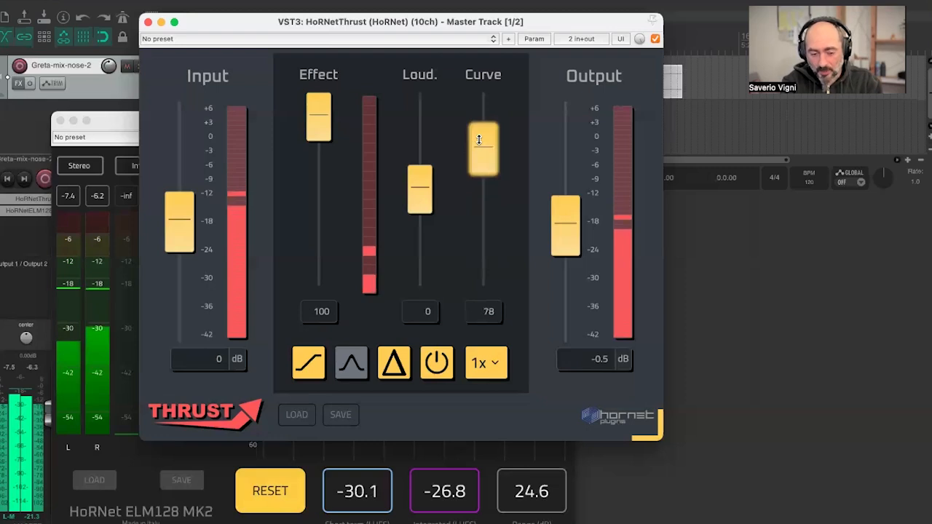
{"action": "scroll", "coordinate": [478, 143], "scroll_direction": "up", "scroll_amount": 1}
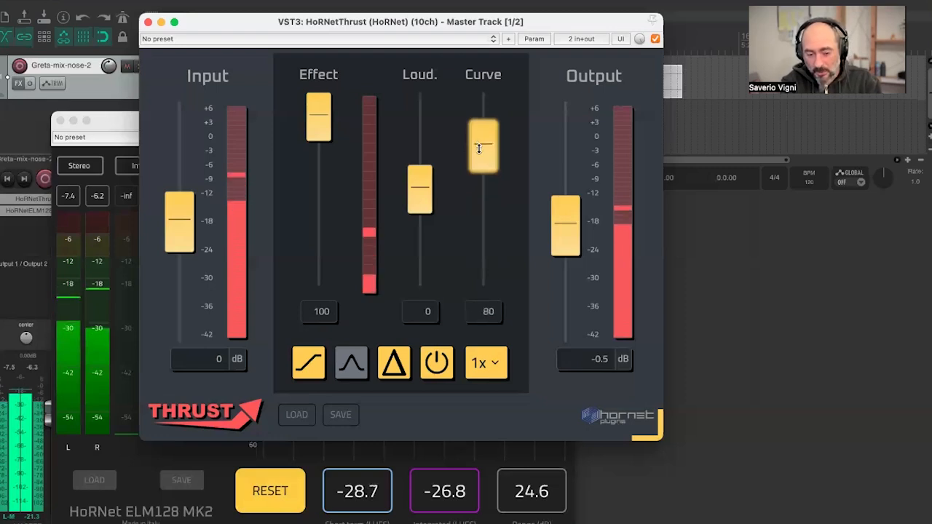
{"action": "scroll", "coordinate": [479, 149], "scroll_direction": "down", "scroll_amount": 2}
{"action": "scroll", "coordinate": [477, 140], "scroll_direction": "up", "scroll_amount": 2}
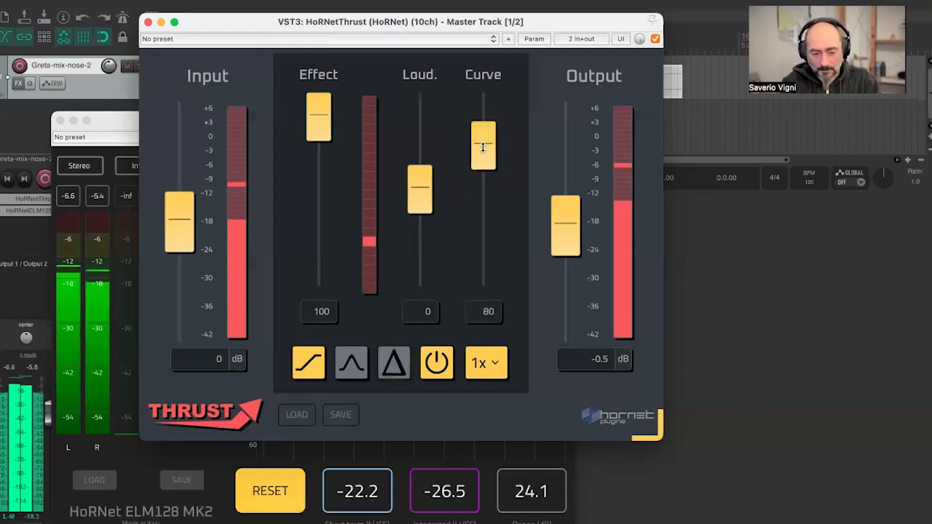
Try raising the Curve to 87 while the mix plays, and ease it back to 83
{"action": "scroll", "coordinate": [480, 138], "scroll_direction": "up", "scroll_amount": 1}
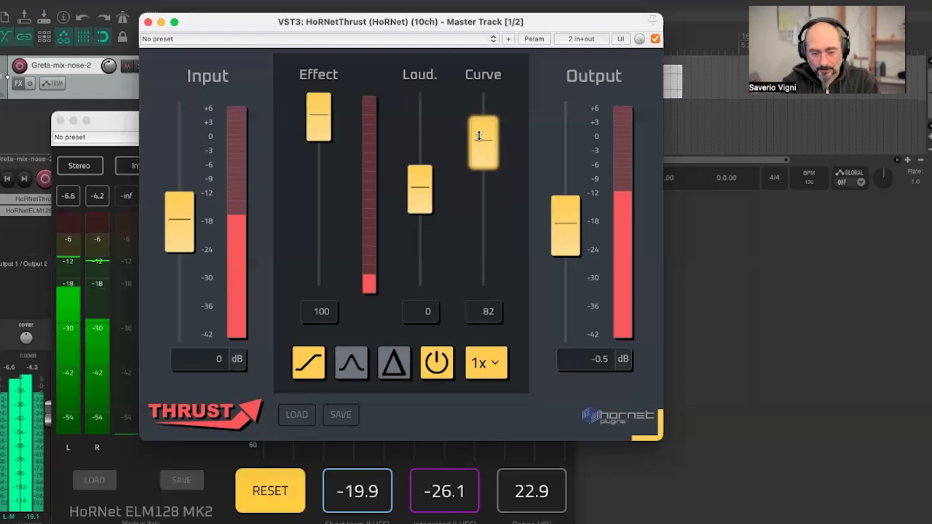
{"action": "scroll", "coordinate": [479, 135], "scroll_direction": "up", "scroll_amount": 1}
{"action": "scroll", "coordinate": [479, 135], "scroll_direction": "up", "scroll_amount": 1}
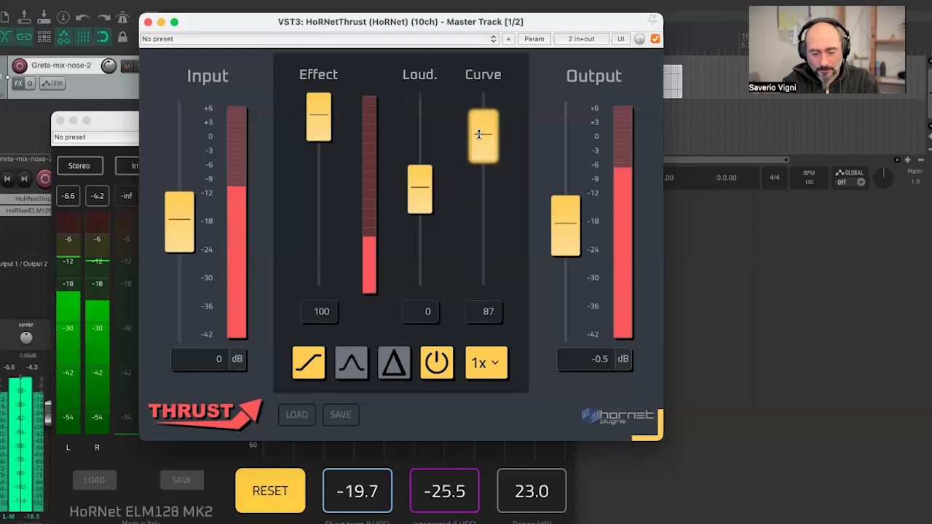
{"action": "scroll", "coordinate": [478, 142], "scroll_direction": "down", "scroll_amount": 3}
{"action": "scroll", "coordinate": [481, 139], "scroll_direction": "up", "scroll_amount": 2}
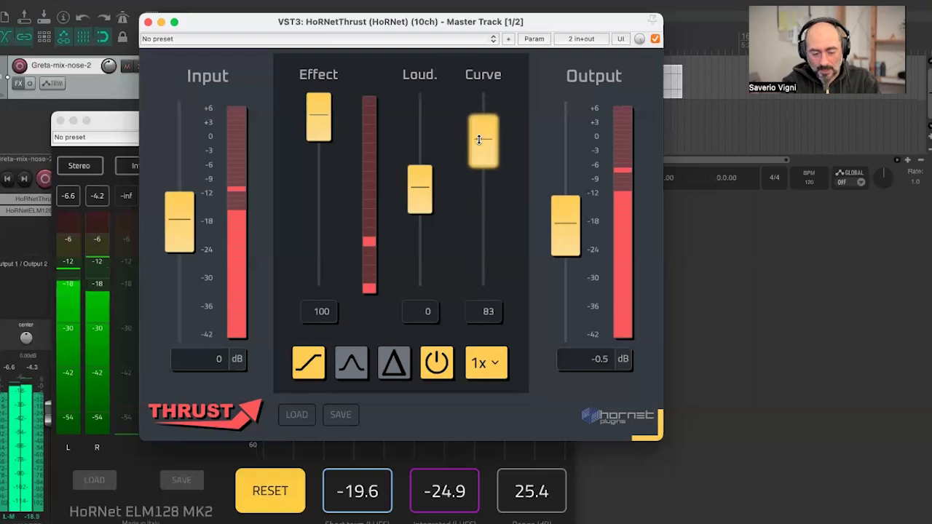
Reset the ELM128 loudness measurement and set Thrust's Curve to 80
{"action": "left_click", "coordinate": [279, 494]}
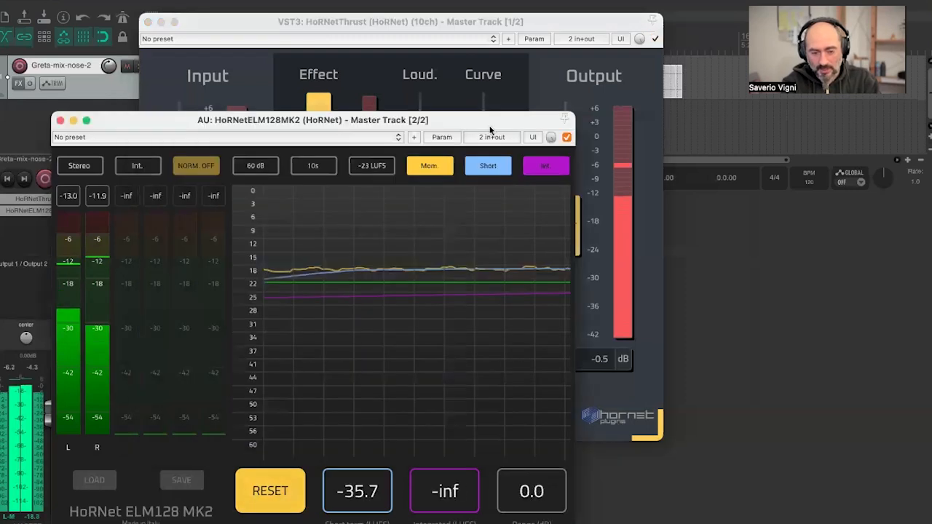
{"action": "left_click", "coordinate": [452, 85]}
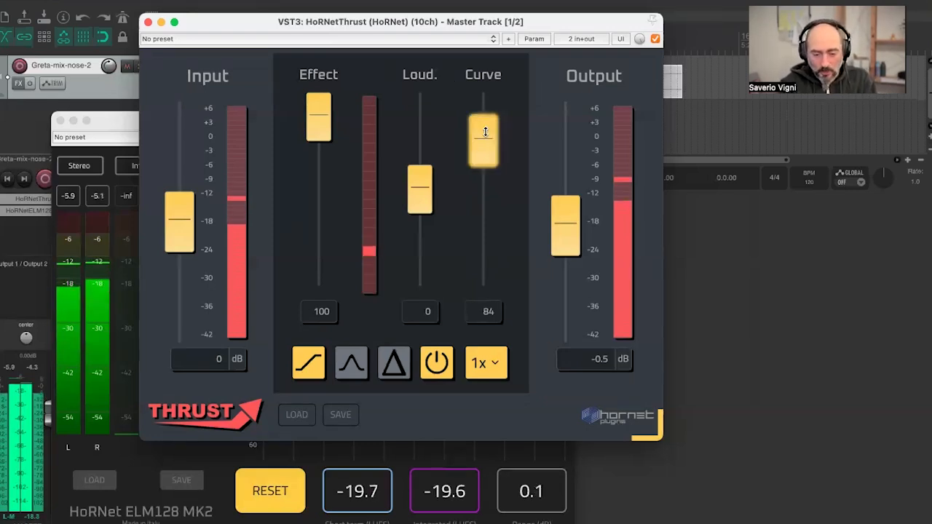
{"action": "left_click_drag", "start_coordinate": [485, 133], "coordinate": [485, 139]}
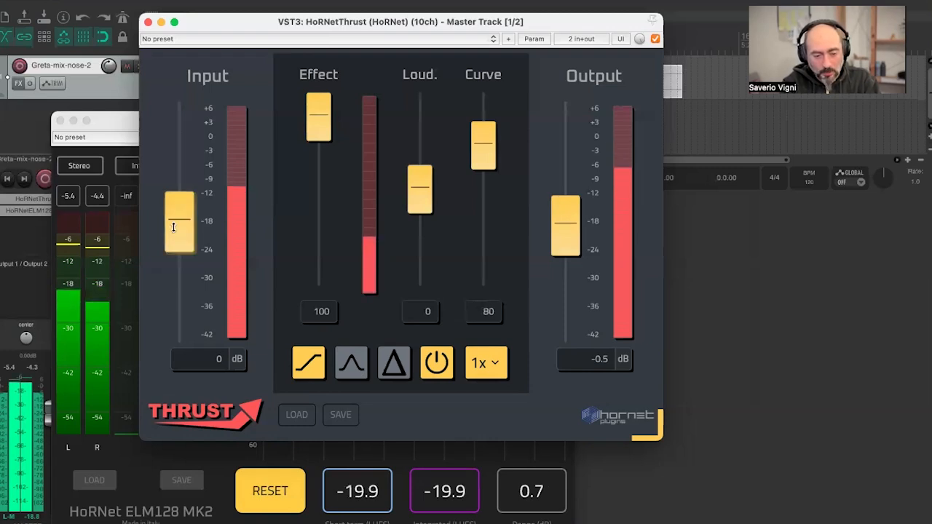
Raise Thrust's input gain to 9 dB
{"action": "left_click_drag", "start_coordinate": [174, 223], "coordinate": [171, 141]}
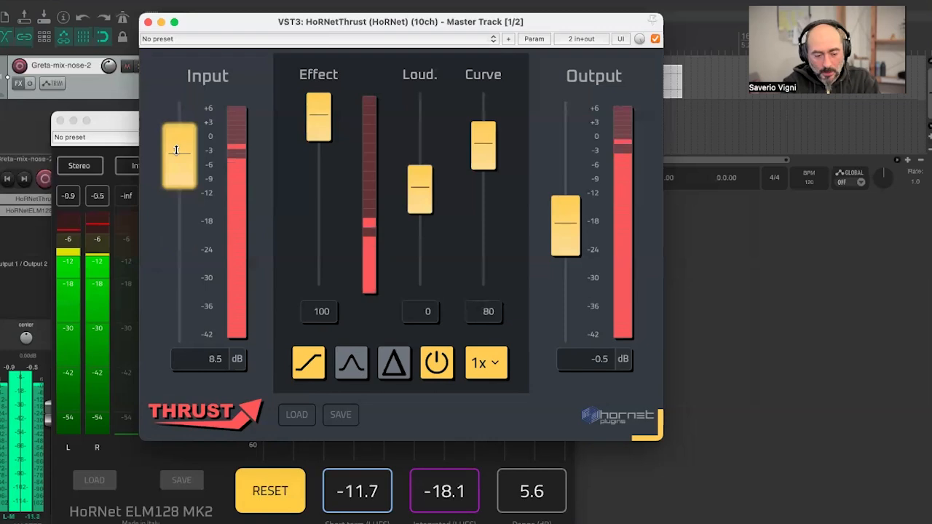
{"action": "left_click_drag", "start_coordinate": [177, 153], "coordinate": [176, 150]}
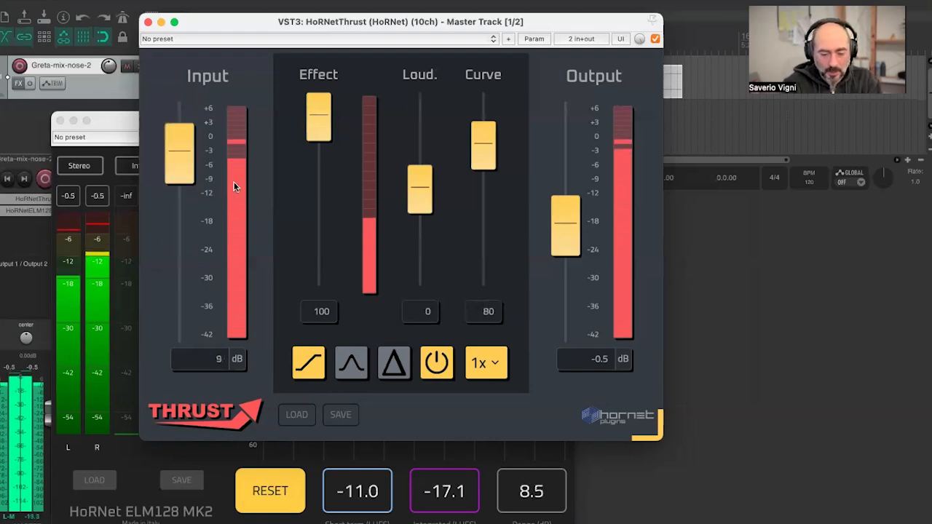
Uncover the master fader, lower it to -11.4 dB, and reset the ELM128 loudness measurement before returning to Thrust
{"action": "key", "text": "XF86AudioLowerVolume"}
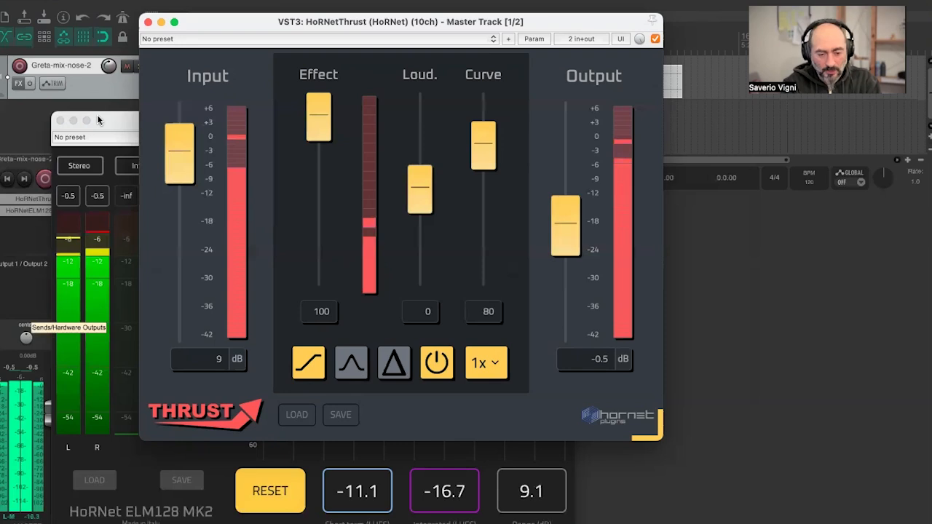
{"action": "left_click", "coordinate": [127, 119]}
{"action": "left_click_drag", "start_coordinate": [127, 119], "coordinate": [148, 118]}
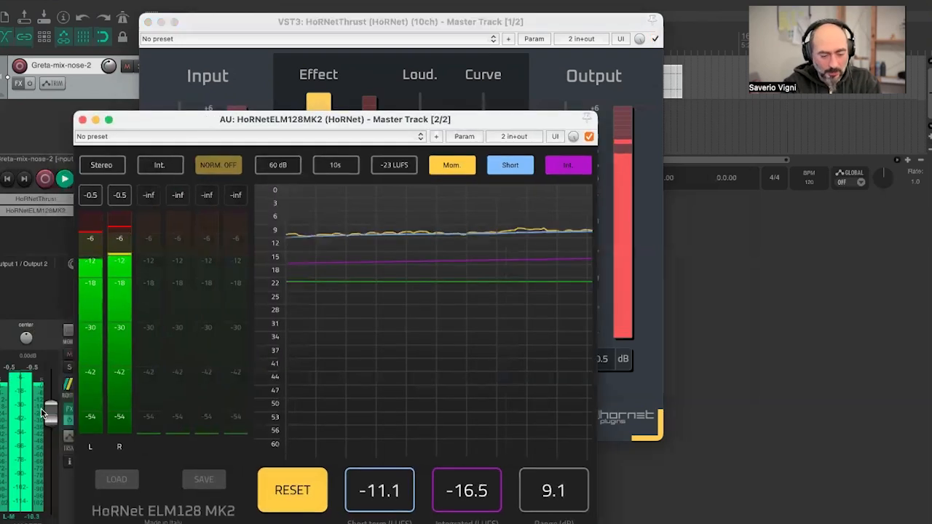
{"action": "left_click_drag", "start_coordinate": [51, 421], "coordinate": [49, 446]}
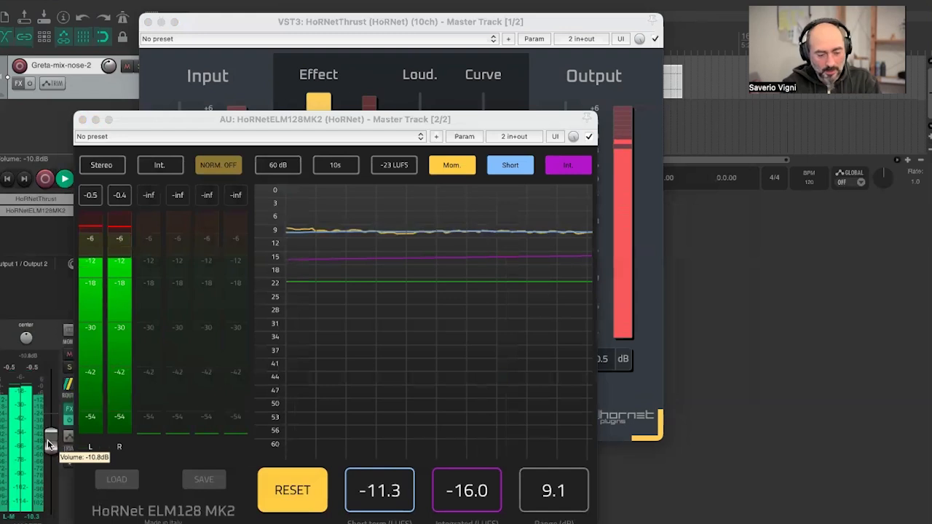
{"action": "scroll", "coordinate": [48, 443], "scroll_direction": "down", "scroll_amount": 1}
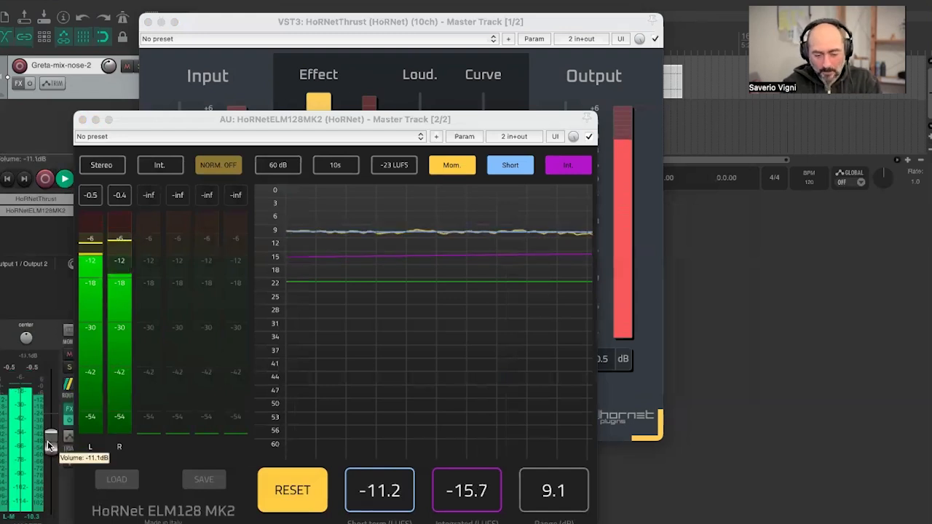
{"action": "left_click", "coordinate": [295, 491]}
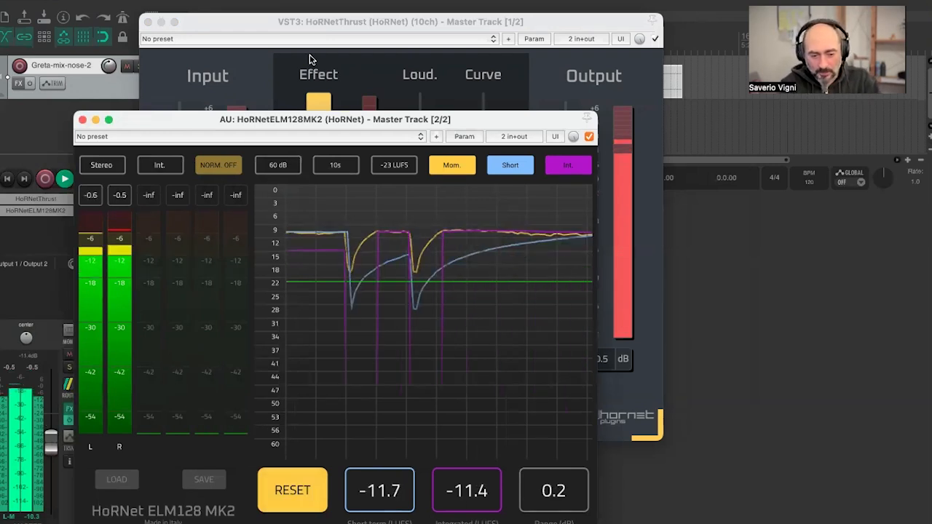
{"action": "left_click", "coordinate": [252, 24]}
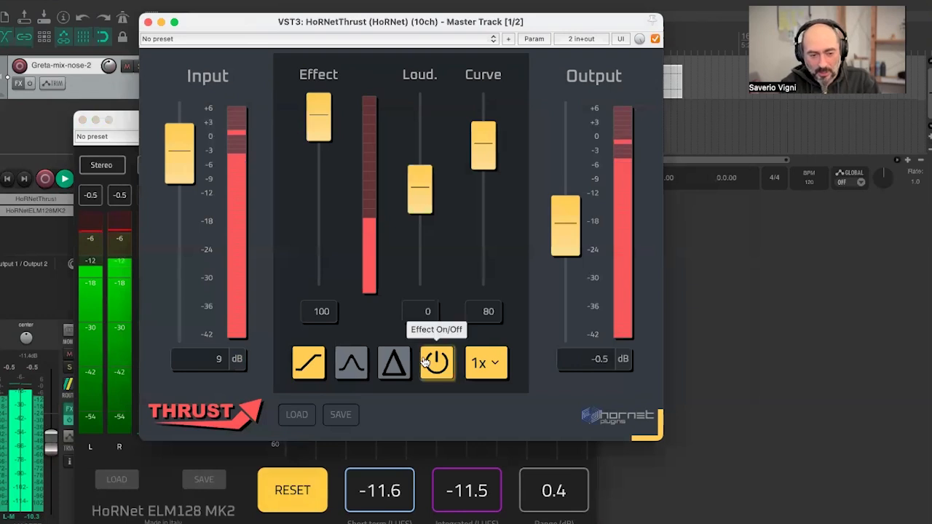
Turn off Thrust's Clip 0dB option and restart playback of the mix
{"action": "left_click", "coordinate": [308, 370]}
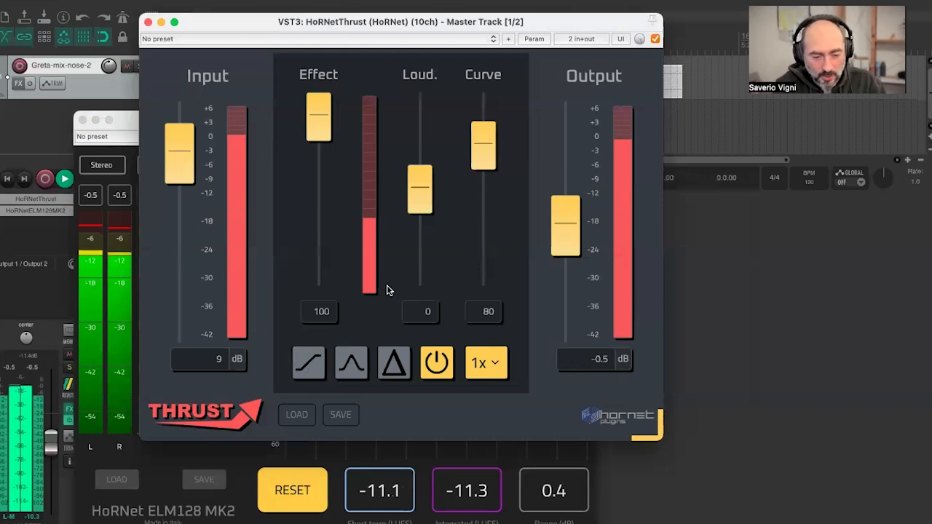
{"action": "key", "text": "space"}
{"action": "key", "text": "space"}
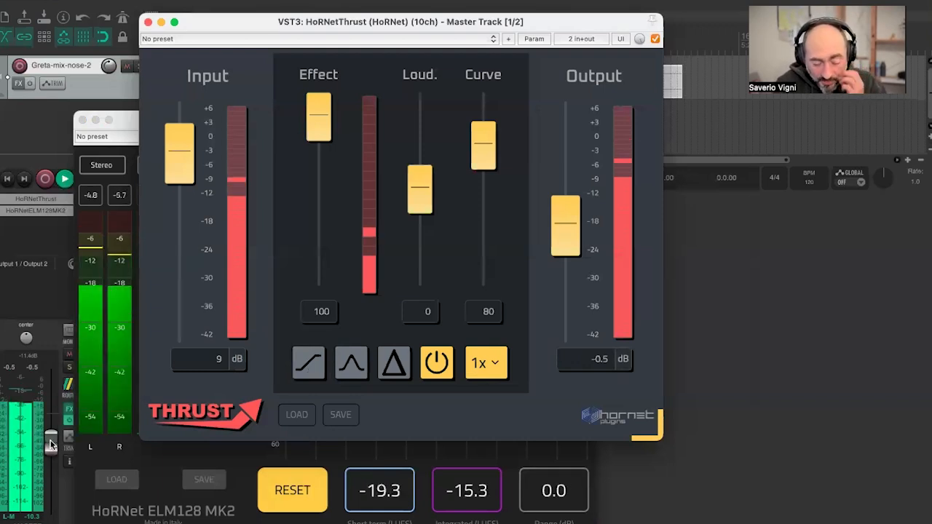
Reset the master fader to 0 dB and raise Thrust's Curve to 90
{"action": "mouse_move", "coordinate": [51, 445]}
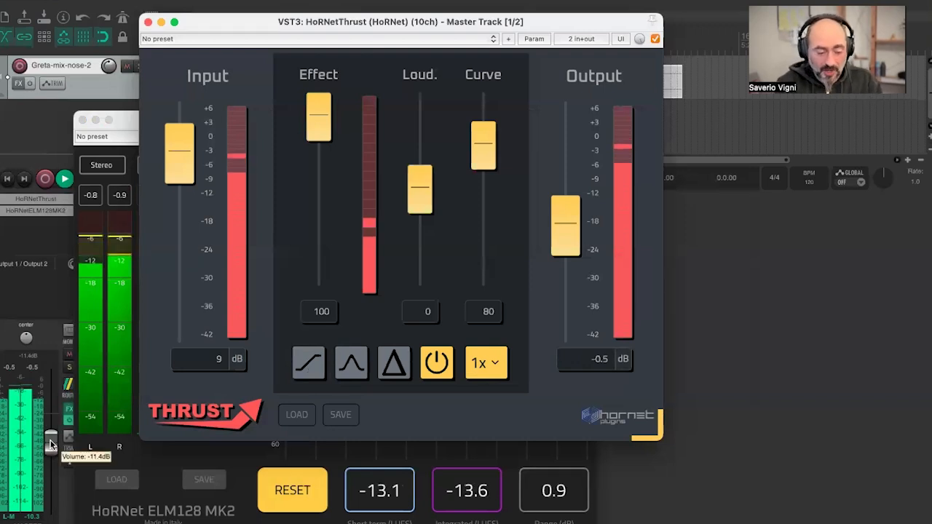
{"action": "left_click", "coordinate": [51, 446]}
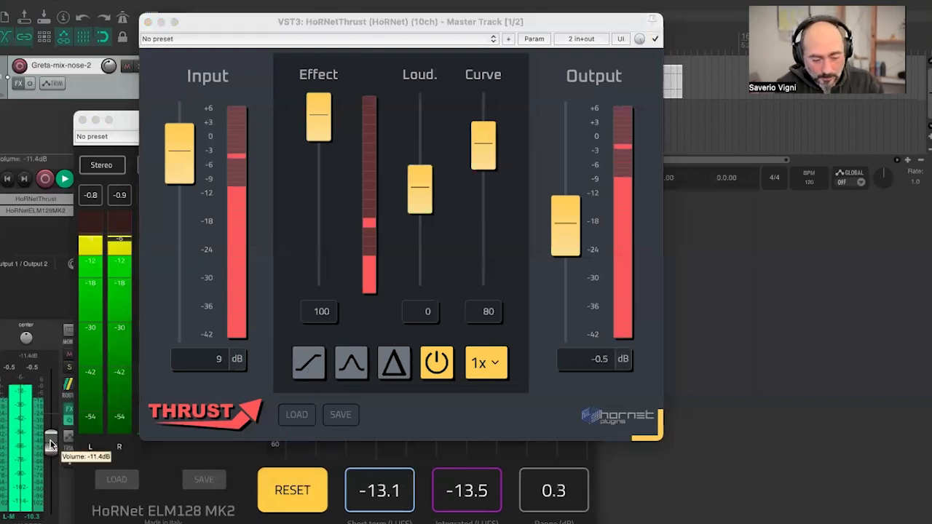
{"action": "double_click", "coordinate": [51, 445]}
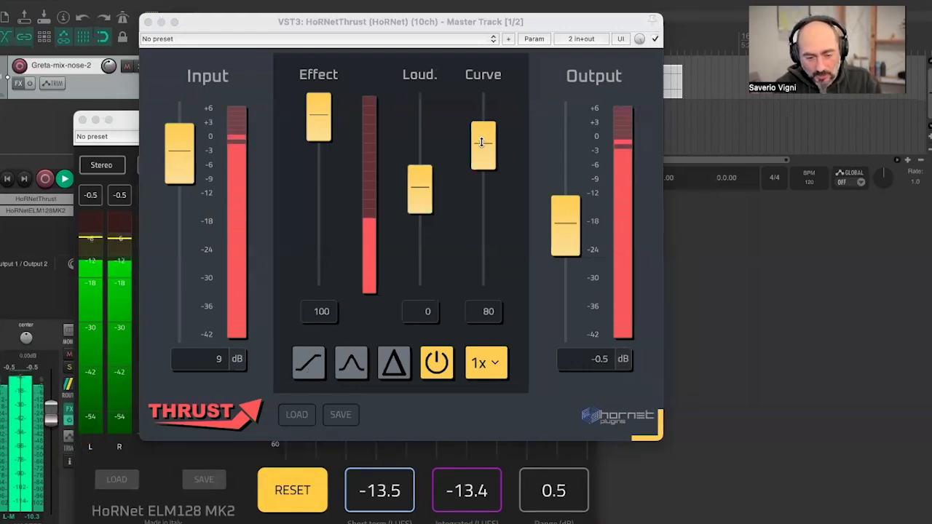
{"action": "left_click_drag", "start_coordinate": [481, 142], "coordinate": [478, 124]}
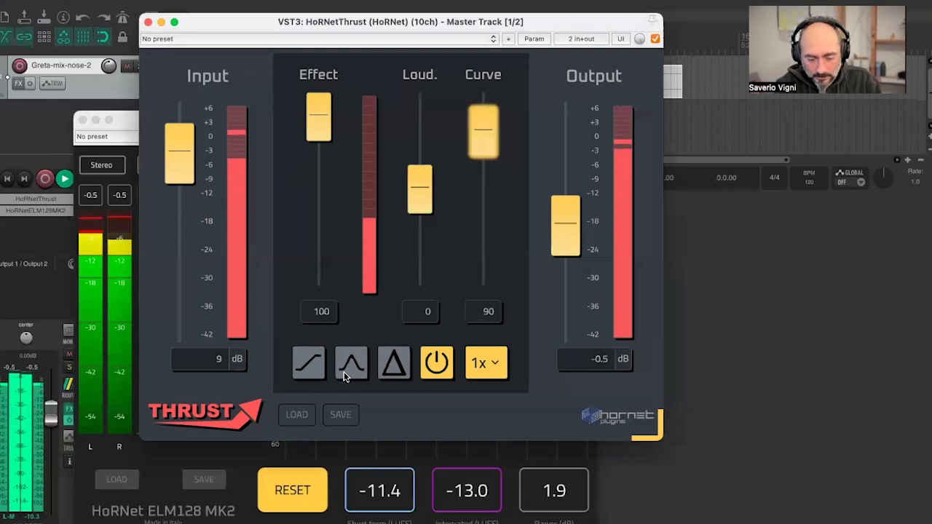
Clear the ELM128 loudness measurement and lower the master fader to -10.1 dB
{"action": "left_click", "coordinate": [293, 492]}
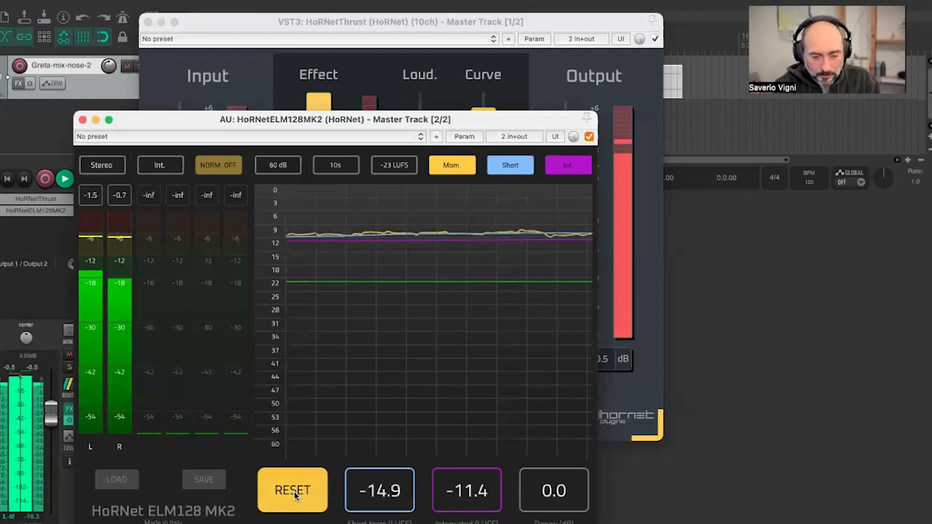
{"action": "left_click", "coordinate": [268, 28]}
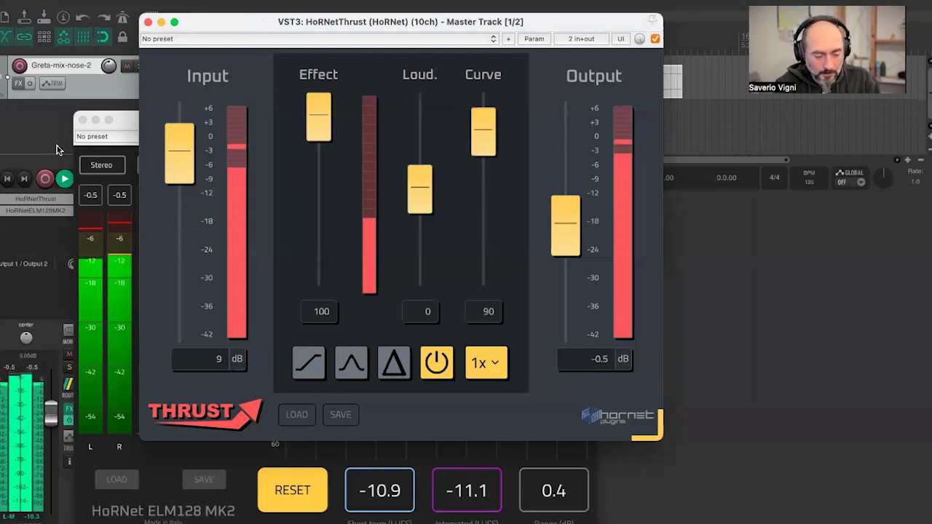
{"action": "left_click_drag", "start_coordinate": [46, 435], "coordinate": [48, 442]}
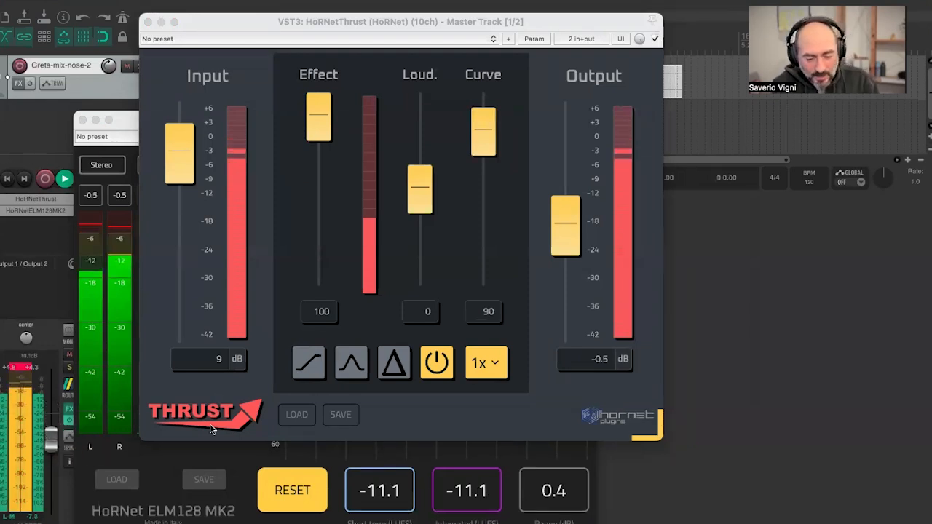
Turn on Thrust's Multi Band mode and restart the loudness measurement in the ELM128 meter
{"action": "left_click", "coordinate": [348, 365]}
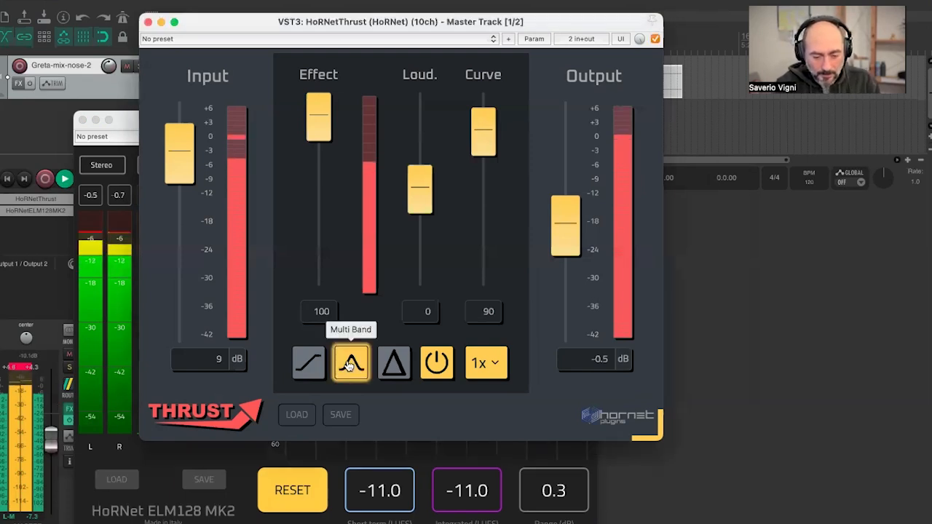
{"action": "left_click", "coordinate": [301, 493]}
{"action": "left_click", "coordinate": [318, 26]}
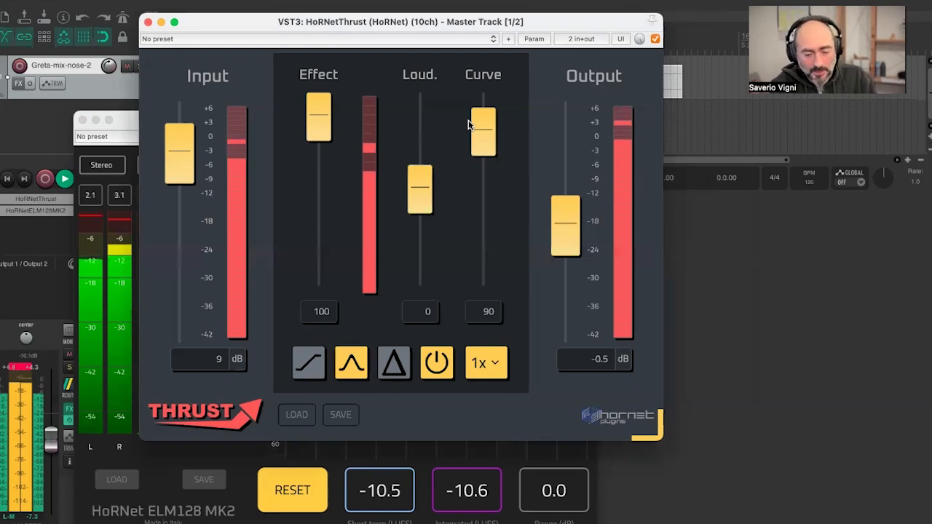
Raise Thrust's input gain to 11 dB and, with the timeline uncovered, jump playback to shortly after bar 33
{"action": "left_click", "coordinate": [484, 157]}
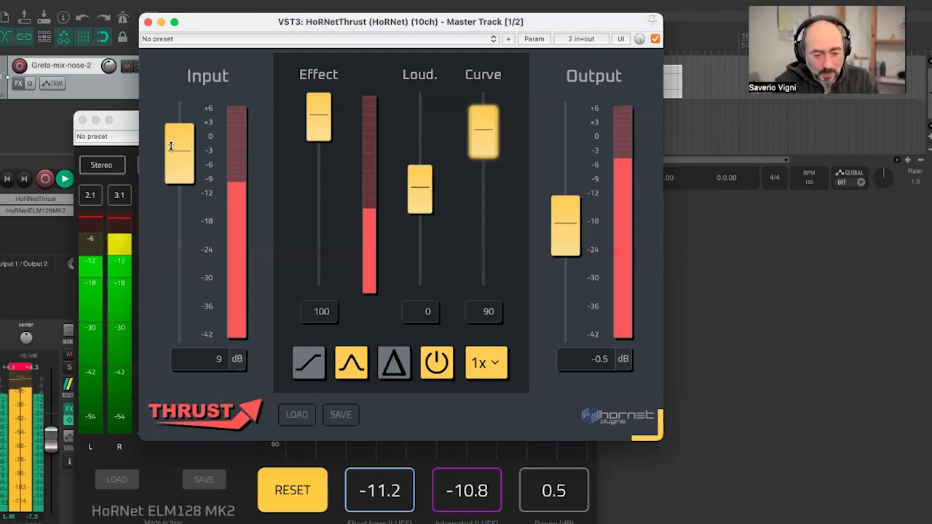
{"action": "left_click_drag", "start_coordinate": [173, 148], "coordinate": [170, 128]}
{"action": "left_click_drag", "start_coordinate": [293, 22], "coordinate": [288, 96]}
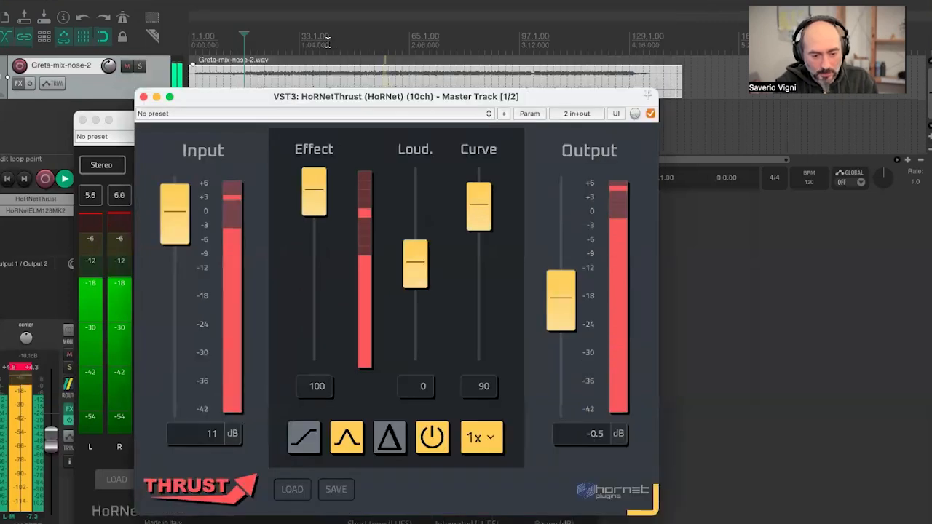
{"action": "left_click", "coordinate": [330, 42]}
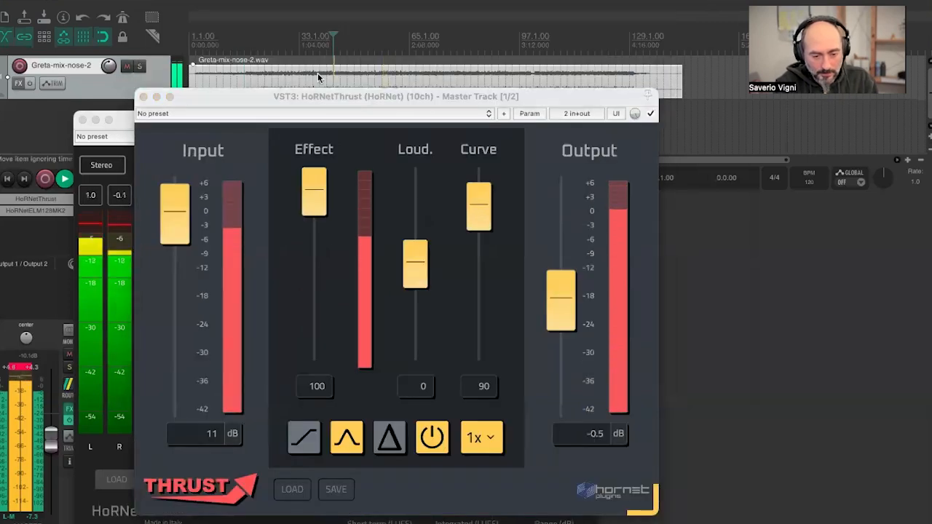
Restart the loudness measurement in the ELM128 meter and bring Thrust back to the front, moved clear of the meter's loudness read-outs
{"action": "left_click", "coordinate": [316, 71]}
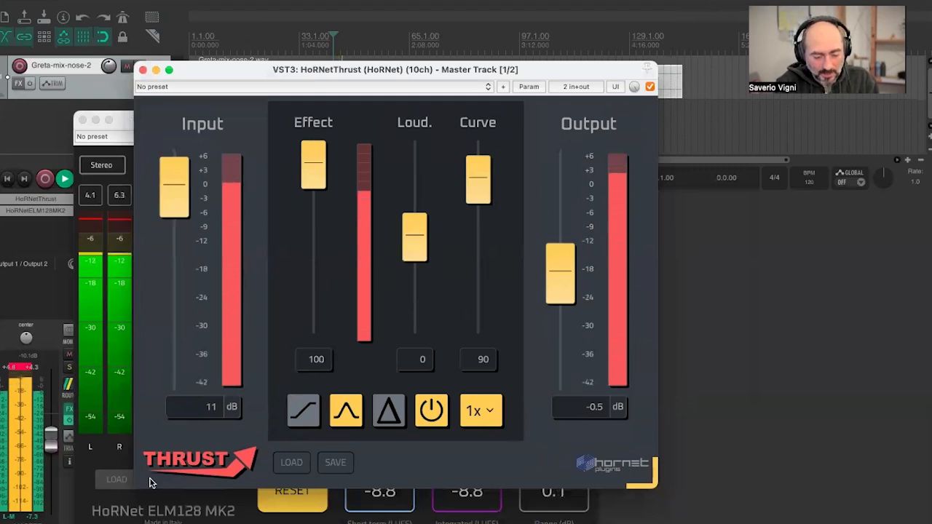
{"action": "left_click", "coordinate": [191, 519]}
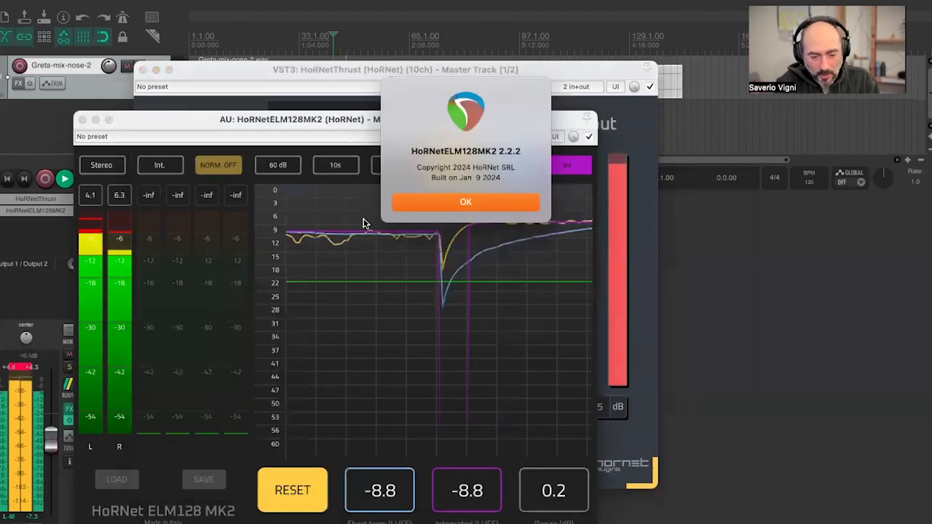
{"action": "left_click", "coordinate": [423, 204]}
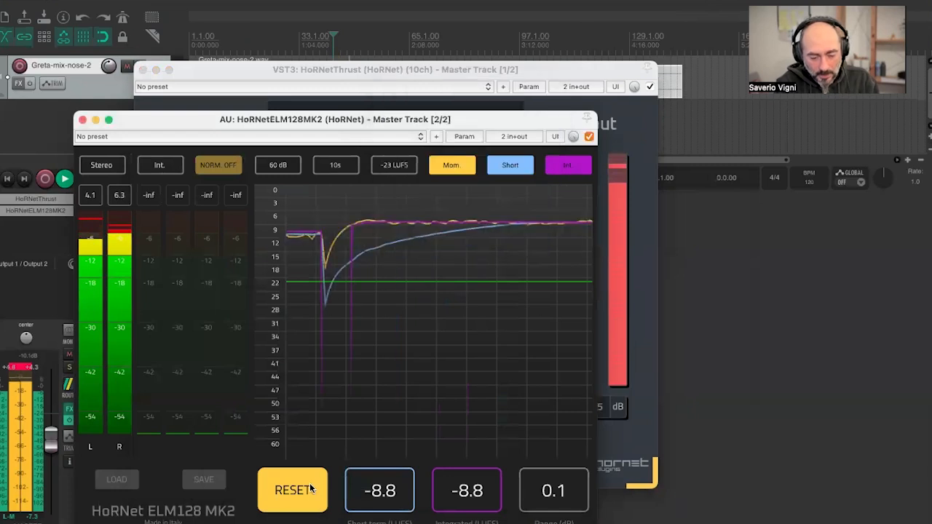
{"action": "left_click", "coordinate": [309, 489]}
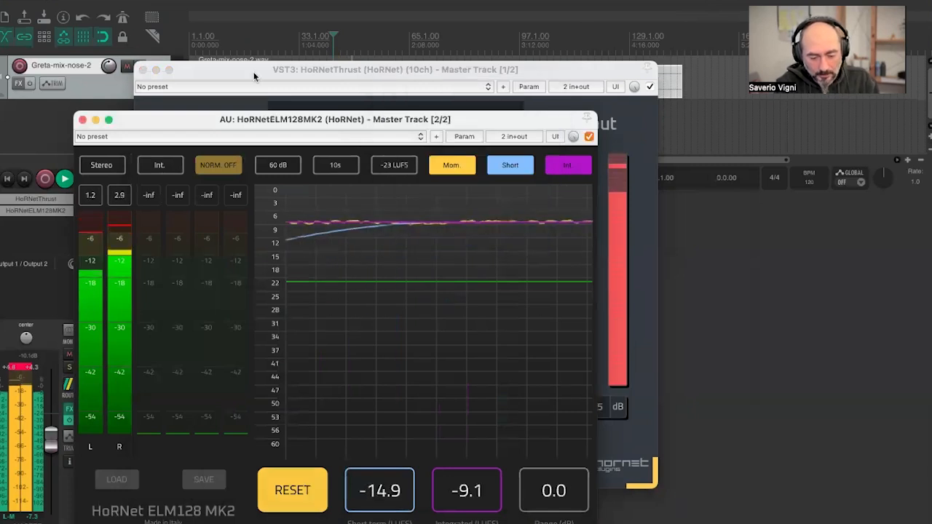
{"action": "left_click", "coordinate": [254, 73]}
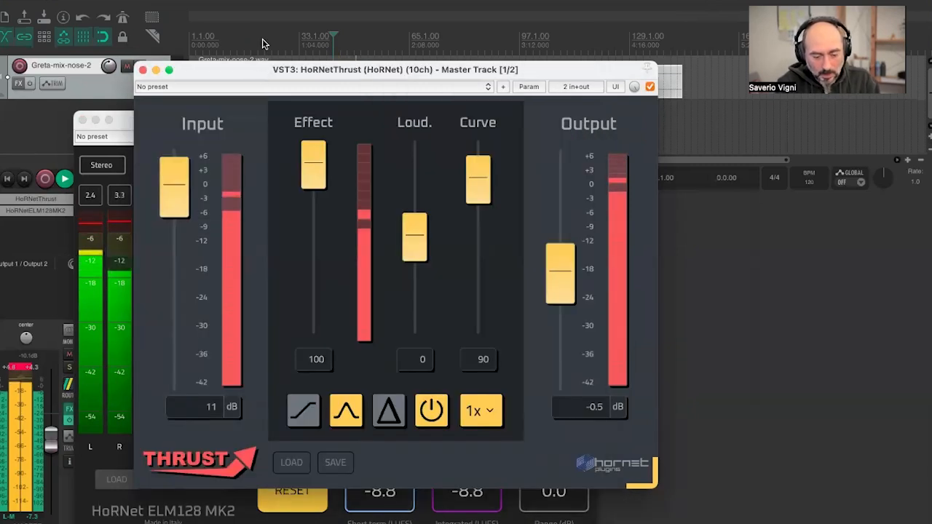
{"action": "left_click_drag", "start_coordinate": [263, 76], "coordinate": [263, 44]}
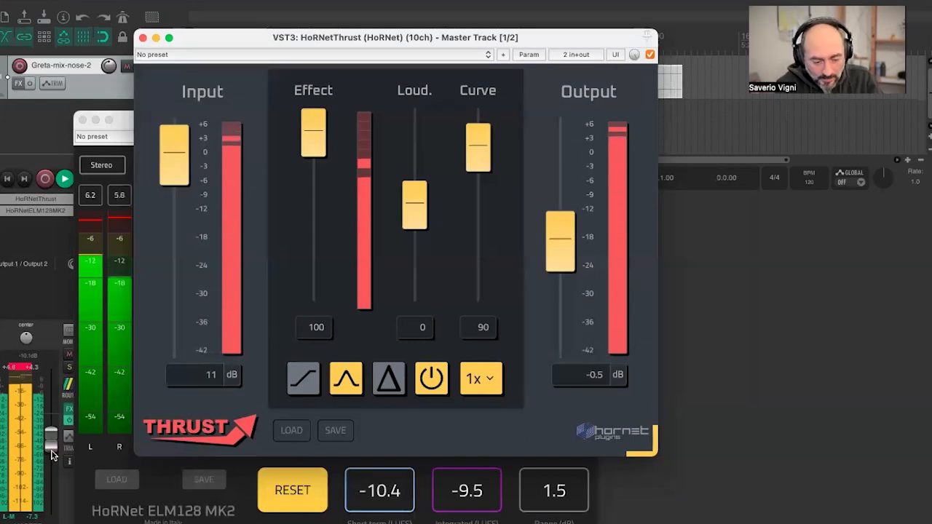
Raise the master fader to -2.32 dB and bring it back down to -17.4 dB
{"action": "left_click_drag", "start_coordinate": [51, 424], "coordinate": [50, 418]}
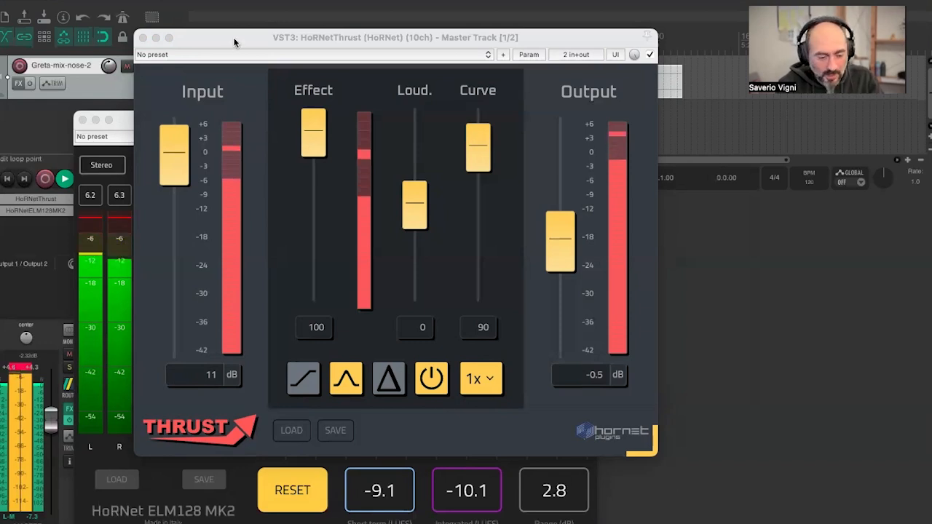
{"action": "mouse_move", "coordinate": [55, 426]}
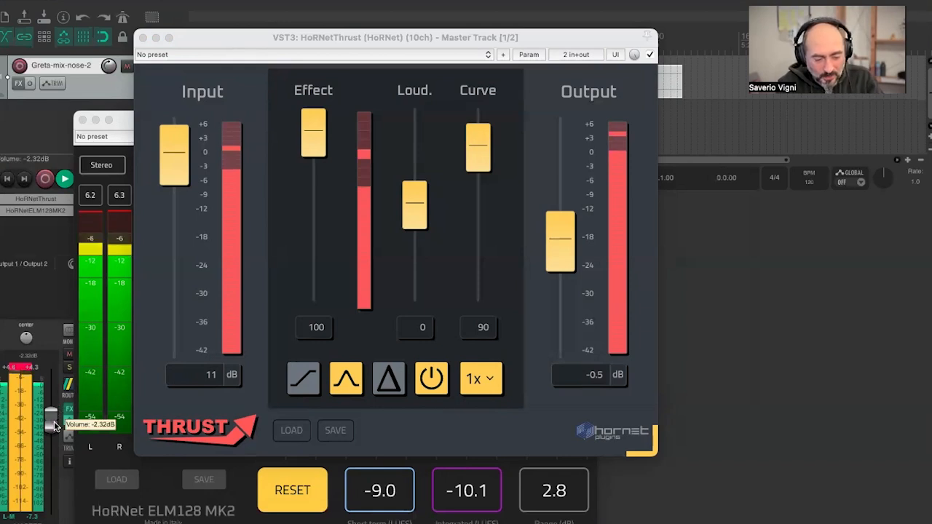
{"action": "left_click_drag", "start_coordinate": [56, 426], "coordinate": [51, 453]}
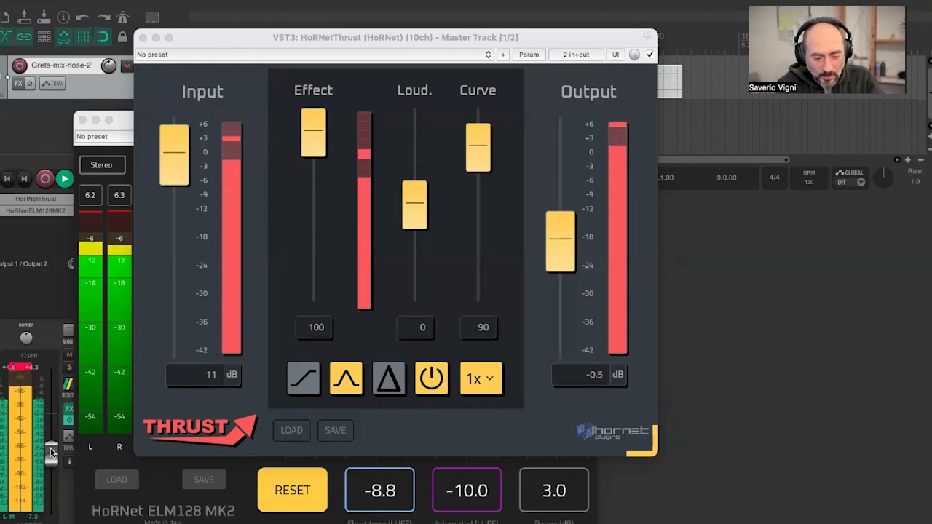
{"action": "right_click", "coordinate": [48, 455]}
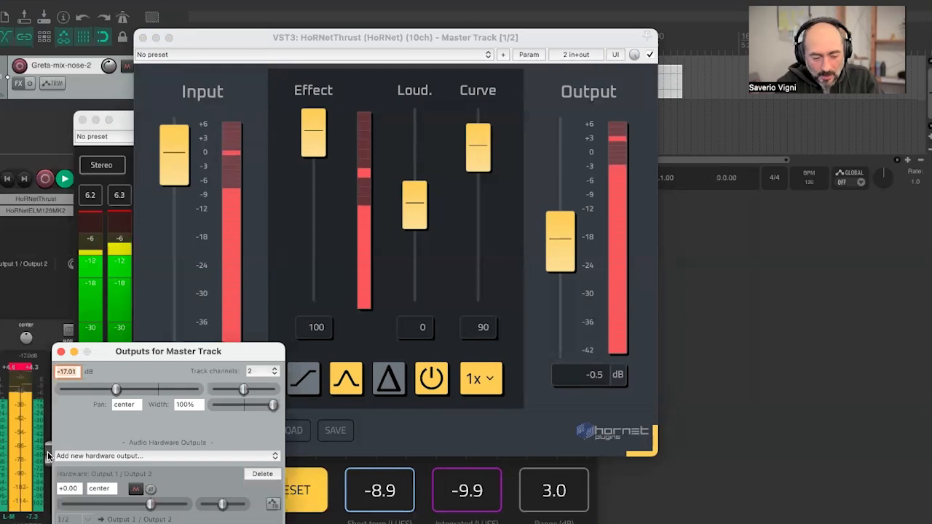
{"action": "mouse_move", "coordinate": [48, 456]}
{"action": "left_mouse_down"}
{"action": "mouse_move", "coordinate": [48, 447]}
{"action": "mouse_move", "coordinate": [48, 463]}
{"action": "left_mouse_up"}
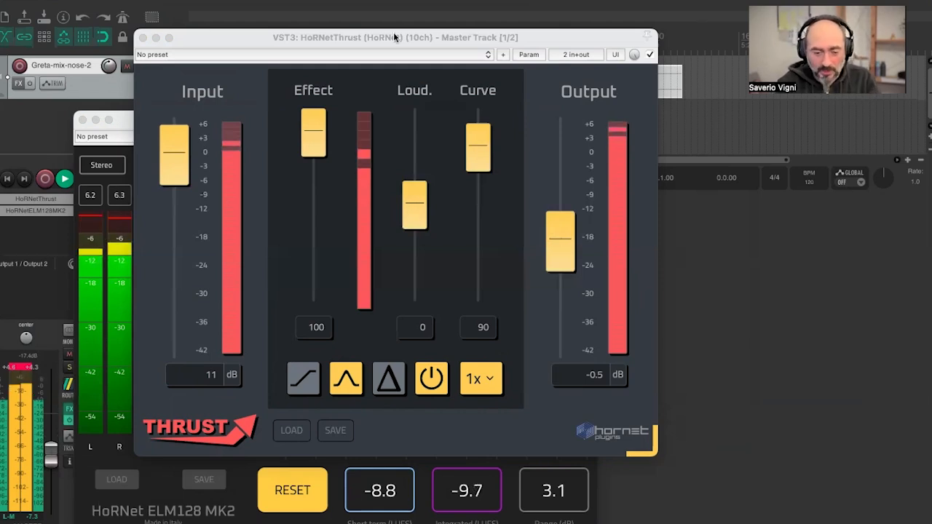
Restart playback and raise Thrust's Loud. setting in stages through 3 and 56 to 81
{"action": "left_click", "coordinate": [414, 204]}
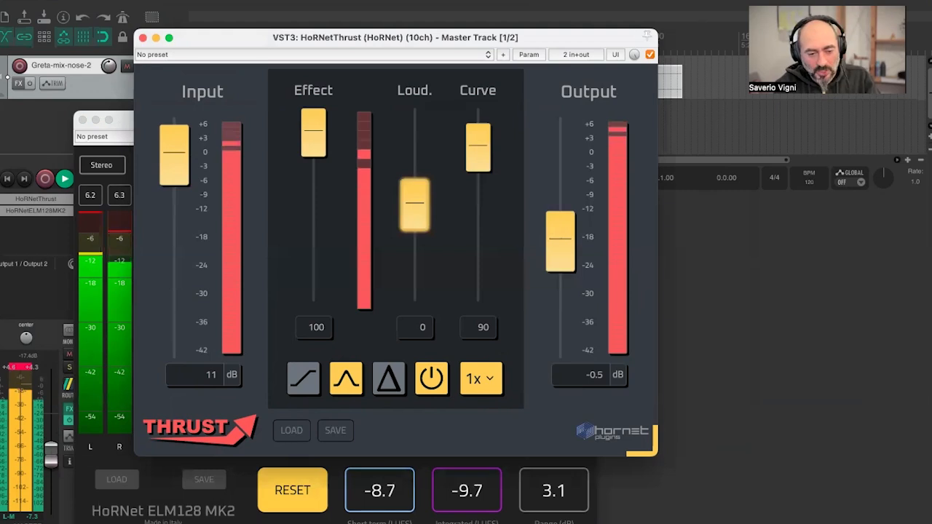
{"action": "key", "text": "space"}
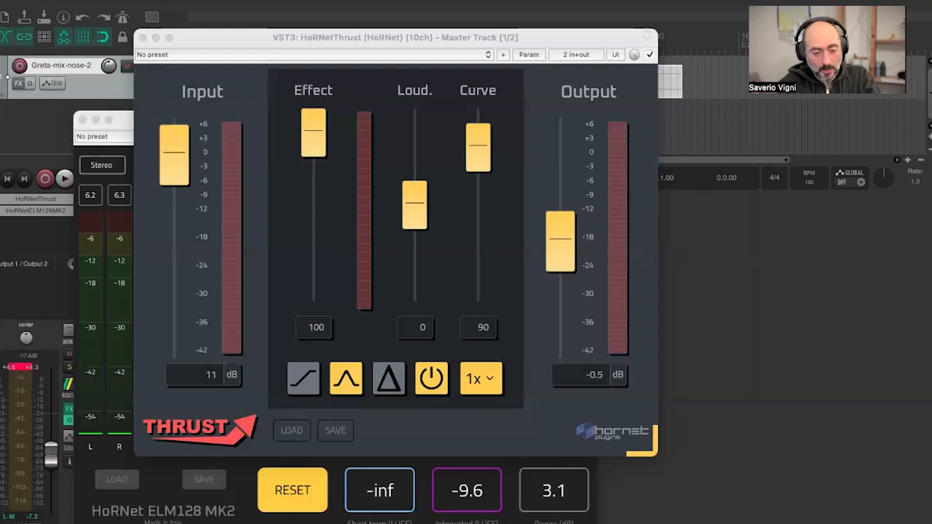
{"action": "key", "text": "space"}
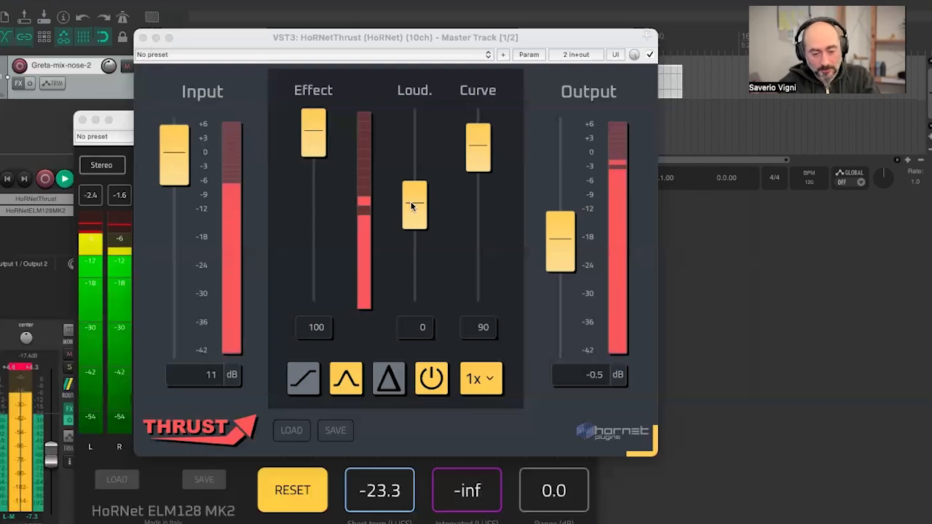
{"action": "left_click", "coordinate": [415, 206]}
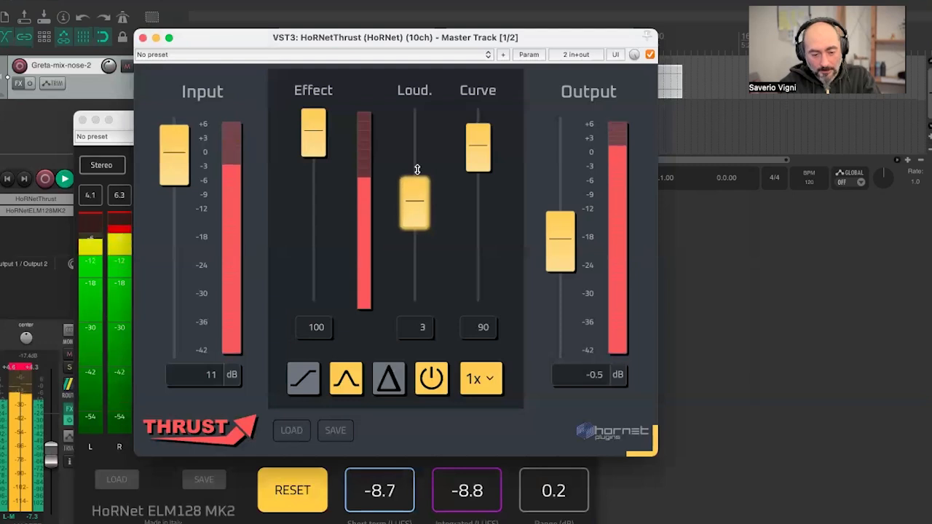
{"action": "left_click_drag", "start_coordinate": [416, 163], "coordinate": [416, 140]}
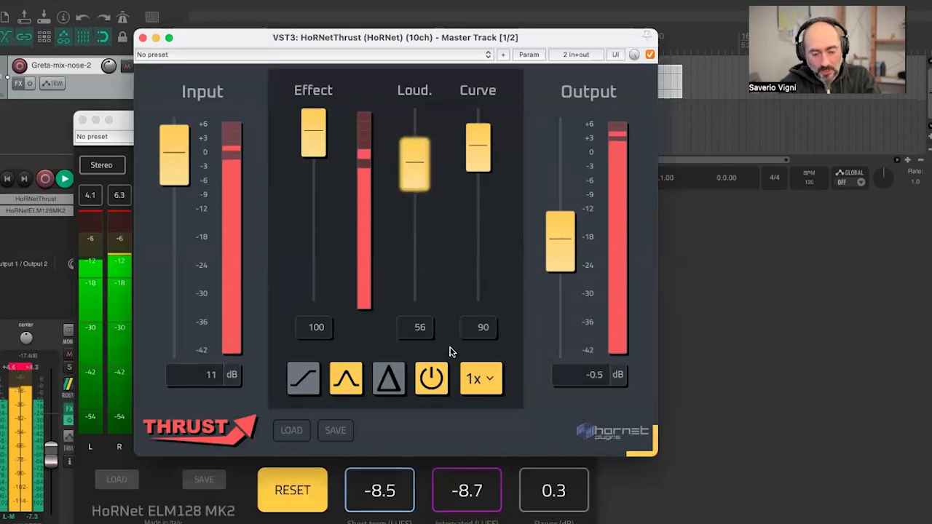
{"action": "left_click_drag", "start_coordinate": [415, 161], "coordinate": [403, 140]}
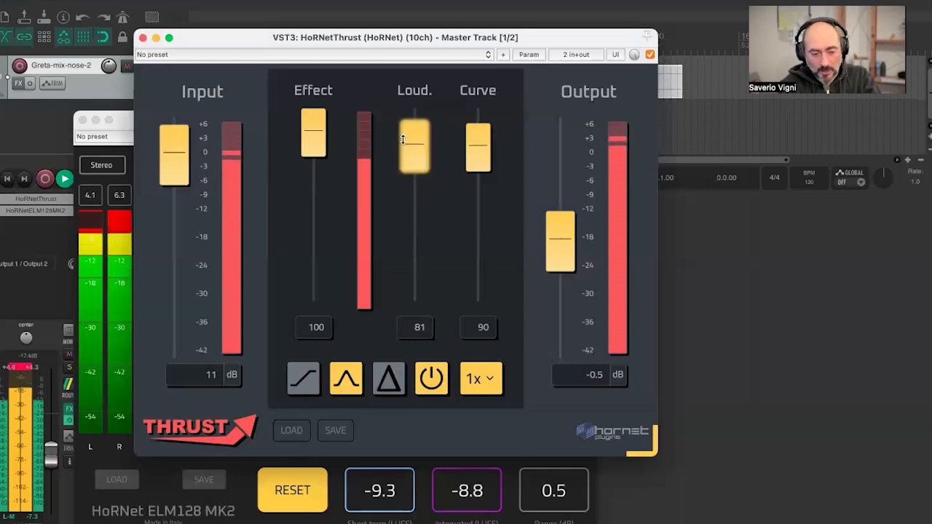
Raise the master fader to about -6.4 dB and compare Thrust's Loud. at 0 and 100, ending at 0
{"action": "left_click", "coordinate": [49, 428]}
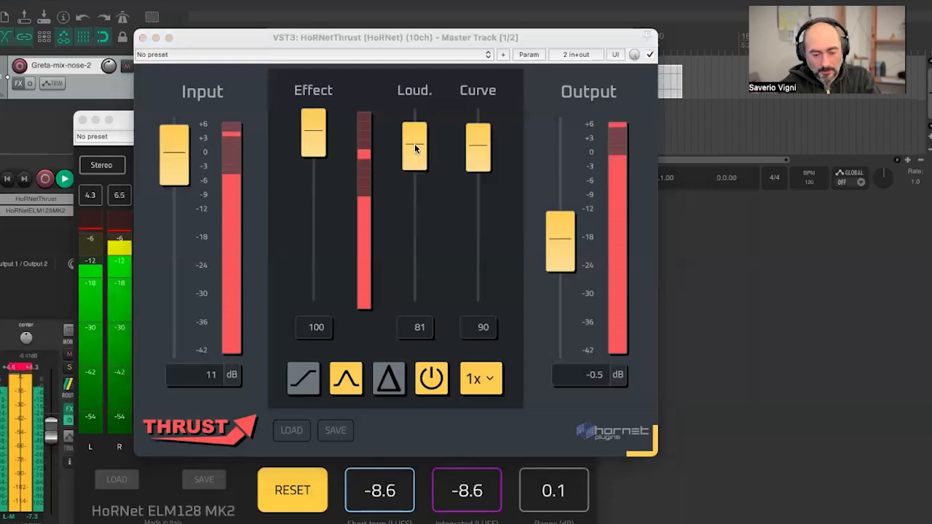
{"action": "left_click_drag", "start_coordinate": [414, 146], "coordinate": [416, 202]}
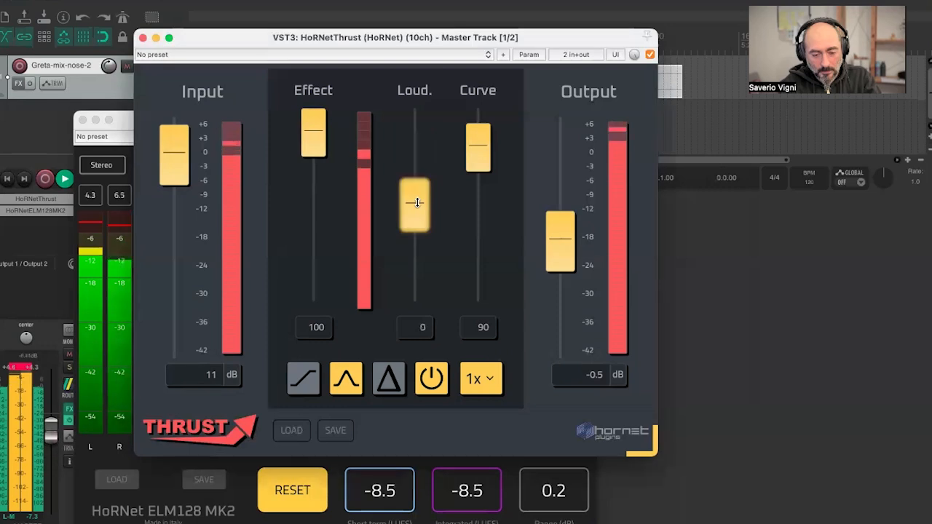
{"action": "left_click", "coordinate": [415, 92]}
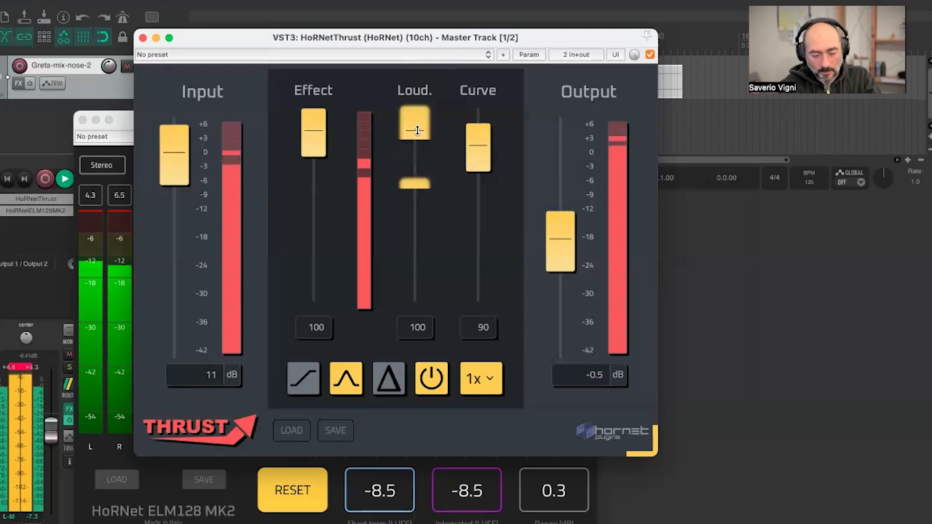
{"action": "left_click", "coordinate": [417, 204]}
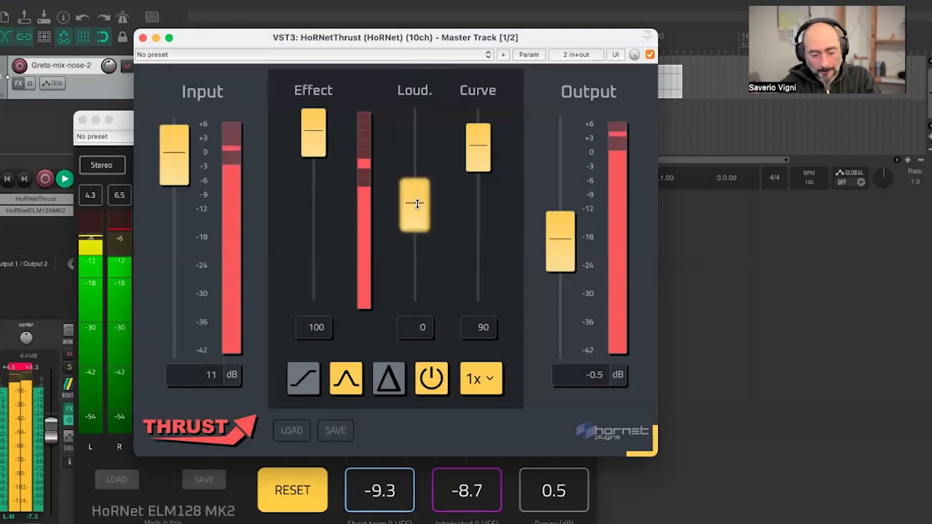
Raise Thrust's Loud. setting to 100 and lower the master fader to -15.4 dB
{"action": "key", "text": "space"}
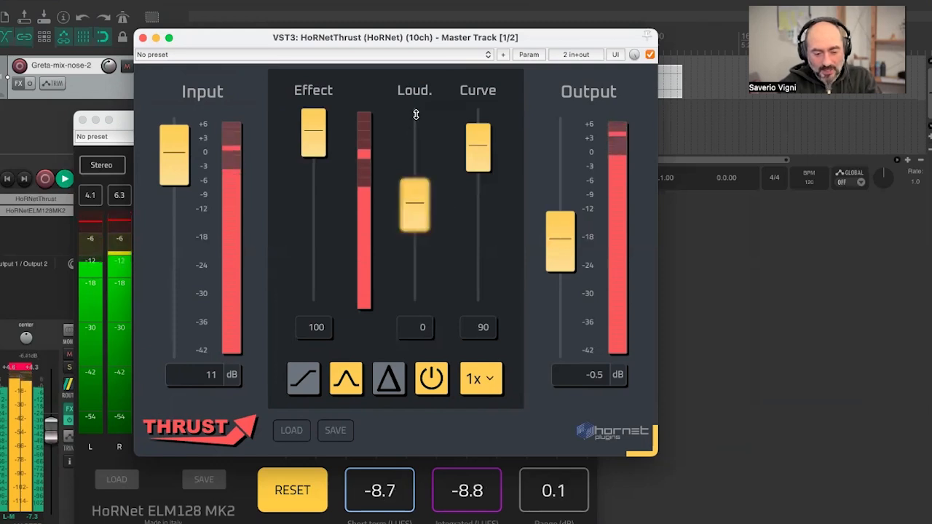
{"action": "left_click_drag", "start_coordinate": [415, 115], "coordinate": [419, 29]}
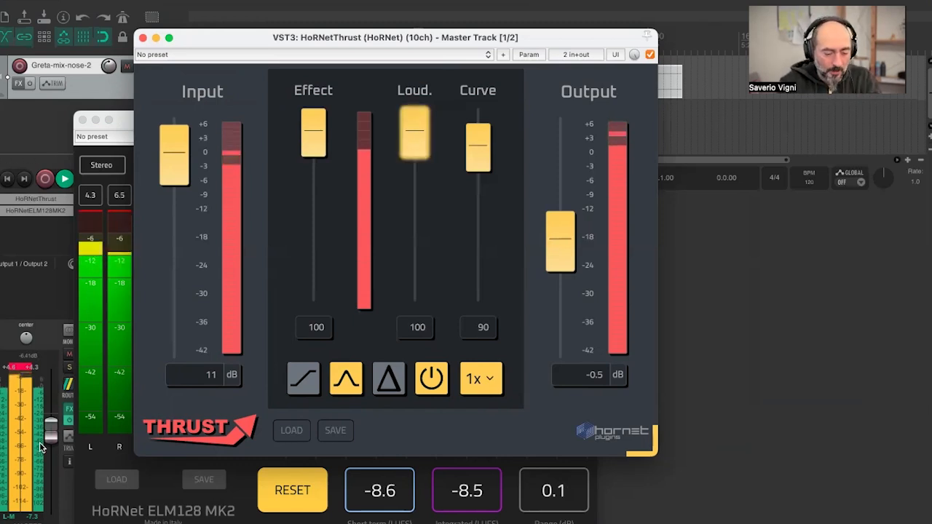
{"action": "left_click_drag", "start_coordinate": [51, 455], "coordinate": [51, 456]}
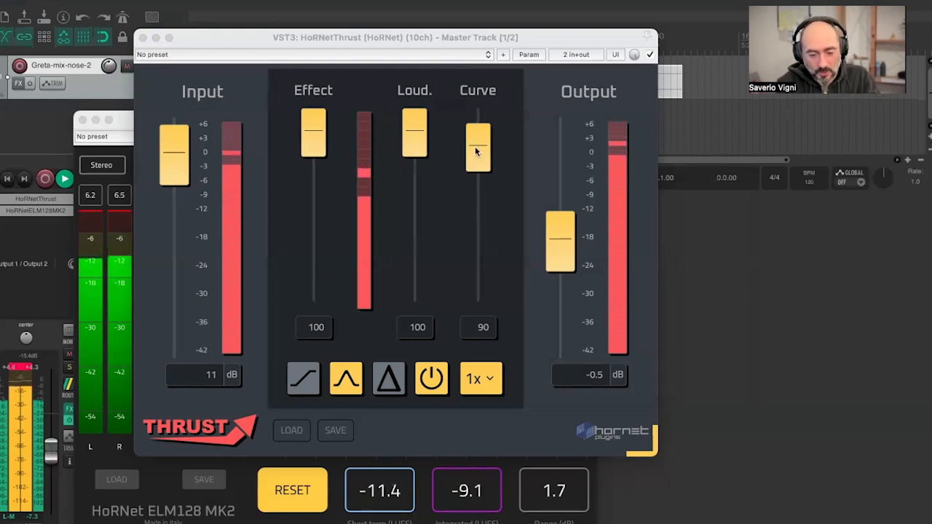
Lower Thrust's Curve to 71 and restart playback with the master fader at 0 dB
{"action": "left_click", "coordinate": [478, 184]}
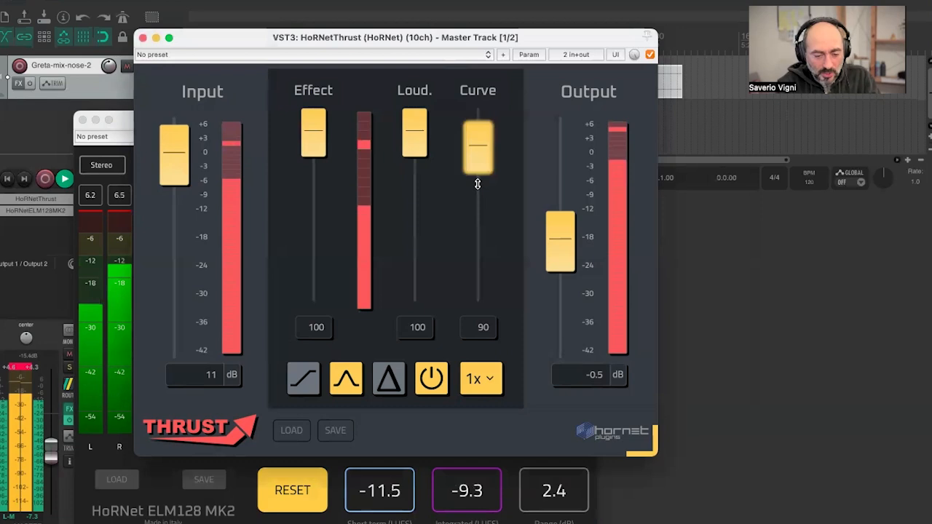
{"action": "left_click", "coordinate": [477, 185]}
{"action": "key", "text": "space"}
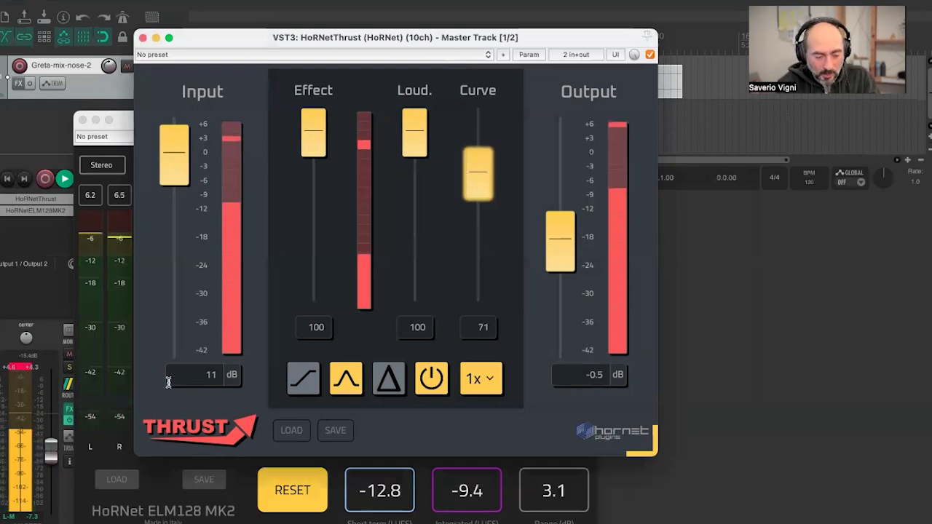
{"action": "key", "text": "space"}
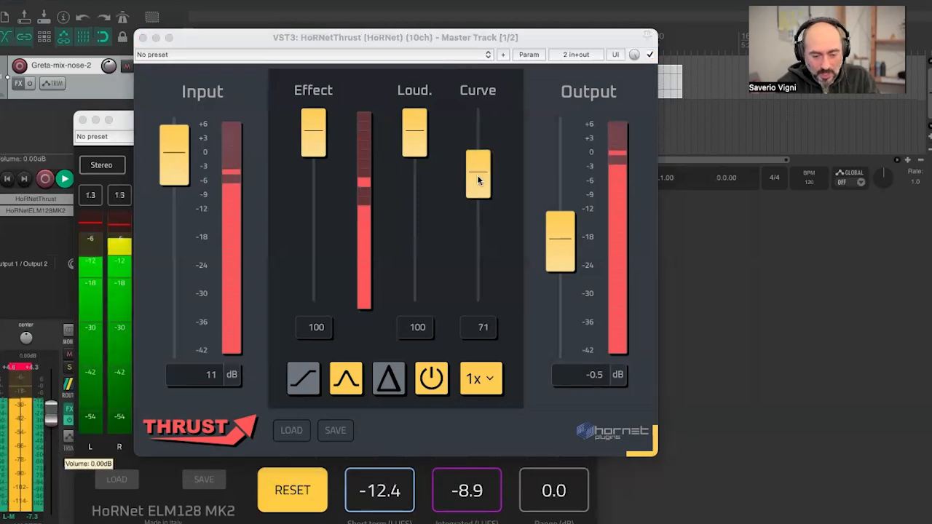
Restart the ELM128 loudness measurement, raise Thrust's Curve to 76 while listening, and stop playback
{"action": "left_click", "coordinate": [308, 493]}
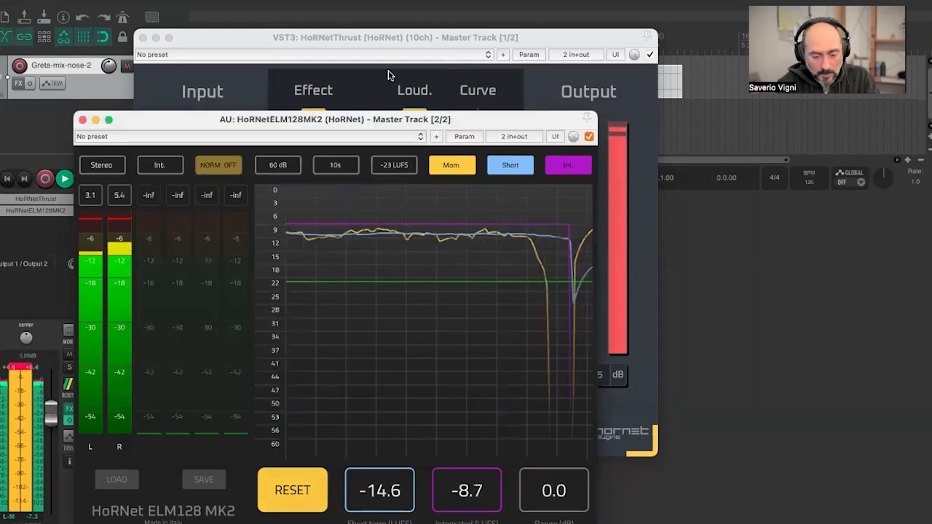
{"action": "left_click", "coordinate": [380, 39]}
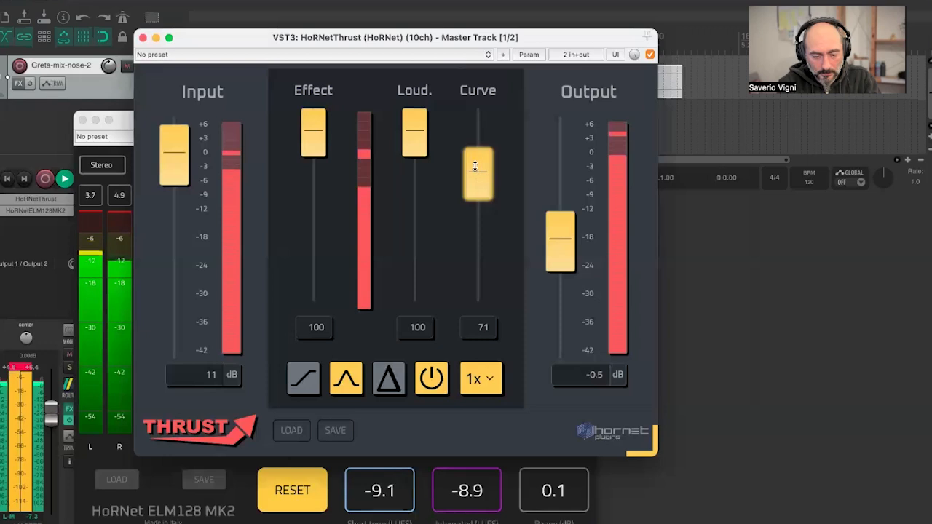
{"action": "scroll", "coordinate": [475, 166], "scroll_direction": "up", "scroll_amount": 5}
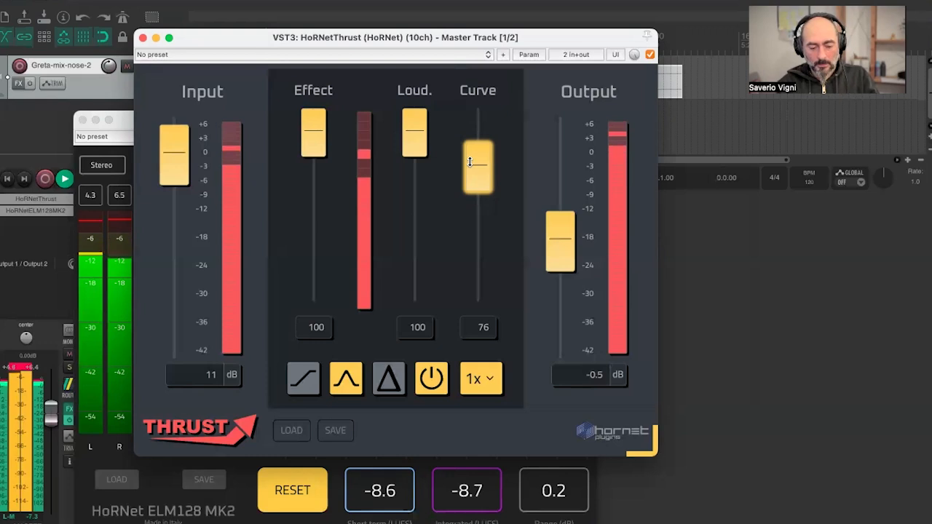
{"action": "key", "text": "space"}
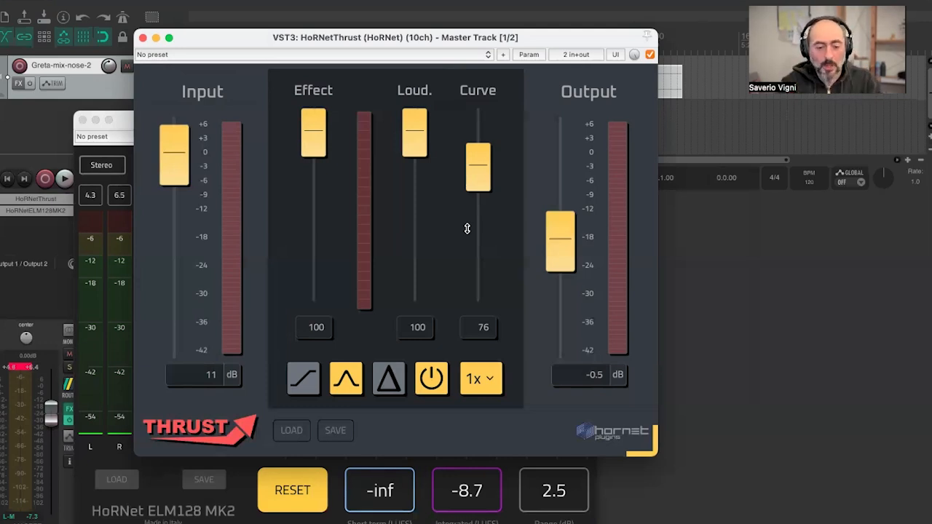
Turn on Thrust's clipping mode and audition a short passage with it
{"action": "left_click", "coordinate": [301, 380]}
{"action": "key", "text": "space"}
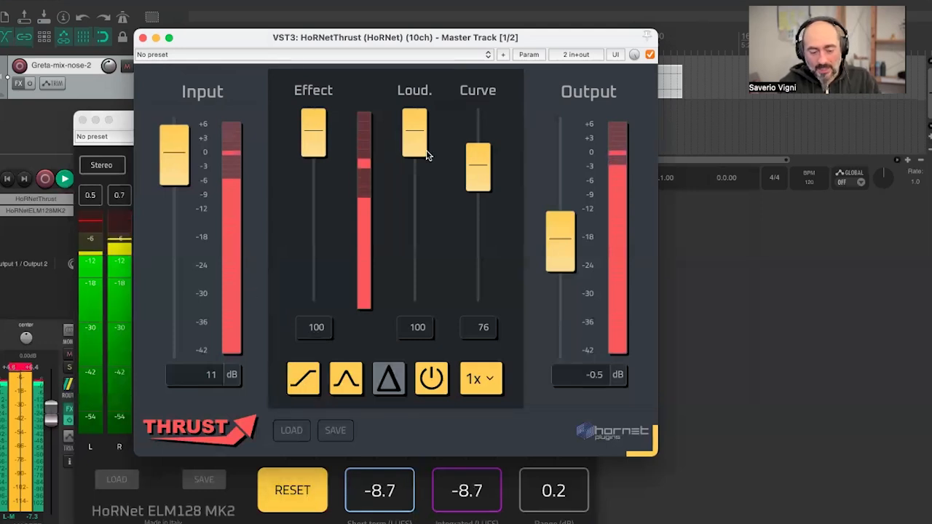
{"action": "key", "text": "space"}
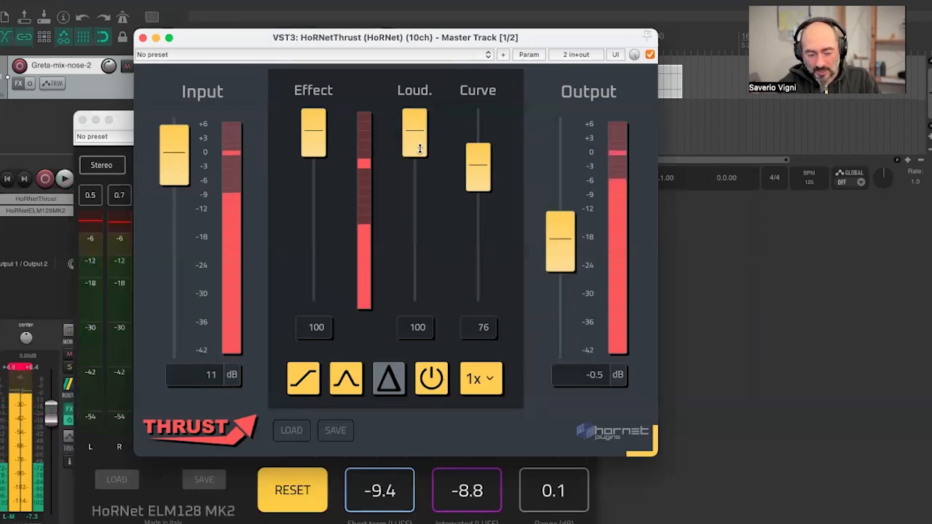
Set Thrust's input gain to 12 dB
{"action": "left_click", "coordinate": [208, 376]}
{"action": "double_click", "coordinate": [210, 375]}
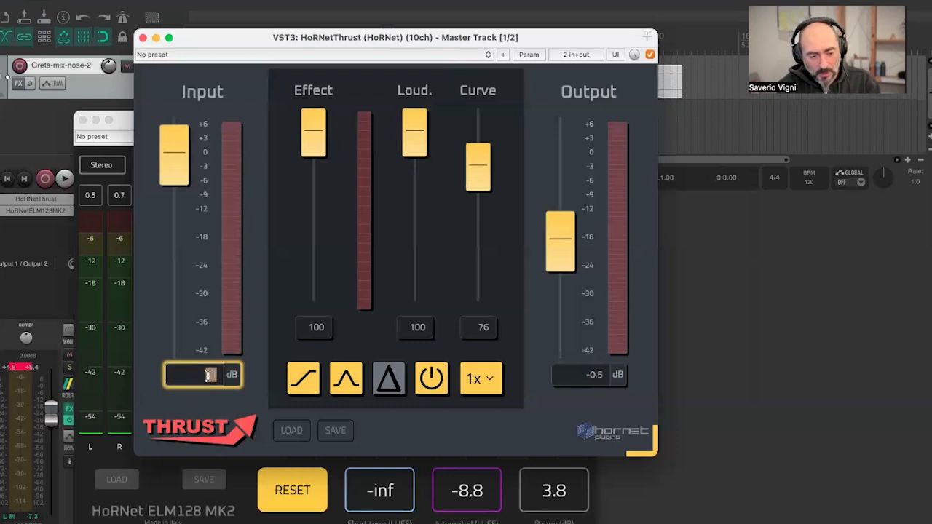
{"action": "type", "text": "12"}
{"action": "key", "text": "Return"}
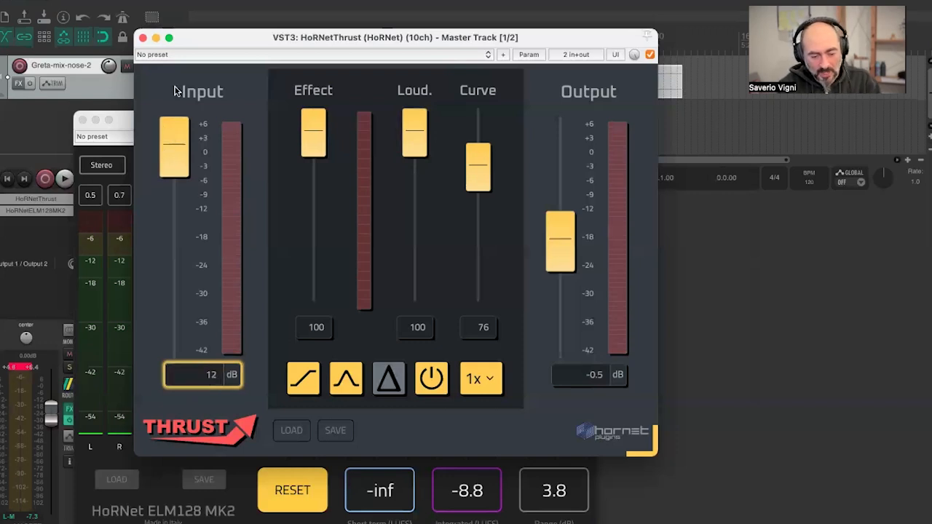
Restart the ELM128 loudness measurement, bring Thrust back to the front and audition a passage with the 12 dB input gain
{"action": "left_click", "coordinate": [174, 91]}
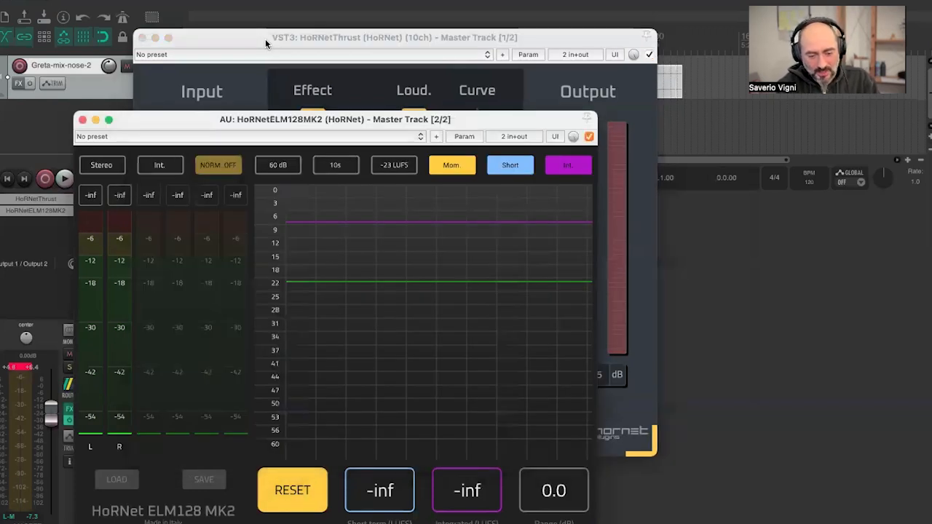
{"action": "left_click", "coordinate": [265, 38]}
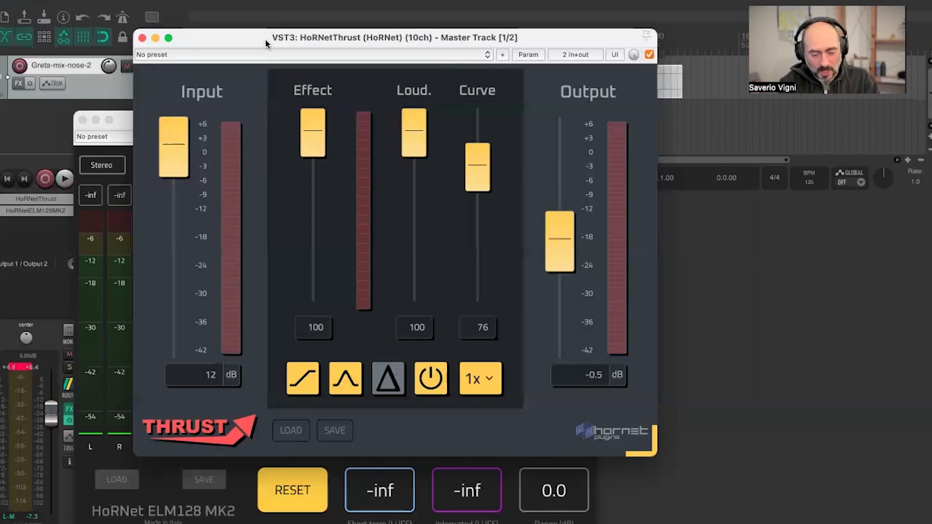
{"action": "key", "text": "space"}
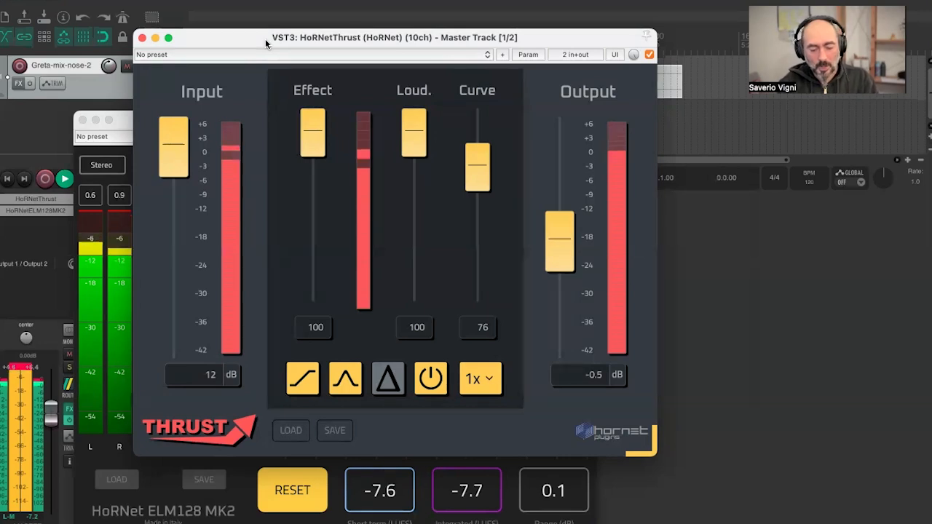
{"action": "key", "text": "space"}
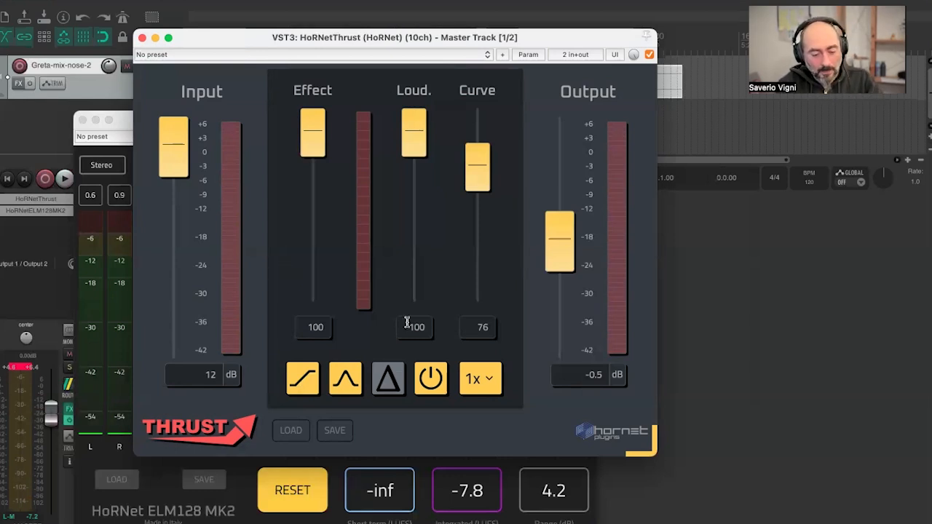
Set Thrust's oversampling to A. and review the available oversampling factors
{"action": "left_click", "coordinate": [486, 390]}
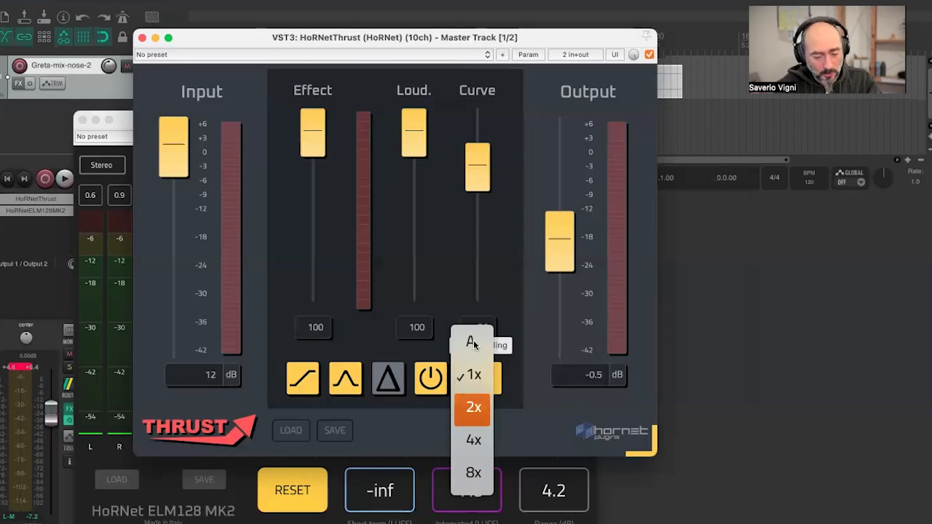
{"action": "left_click", "coordinate": [549, 405]}
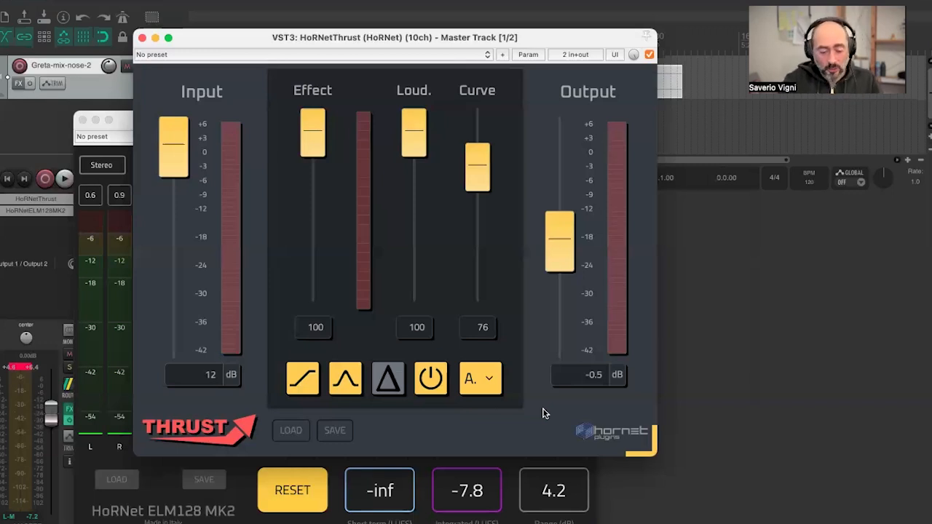
{"action": "left_click", "coordinate": [499, 378]}
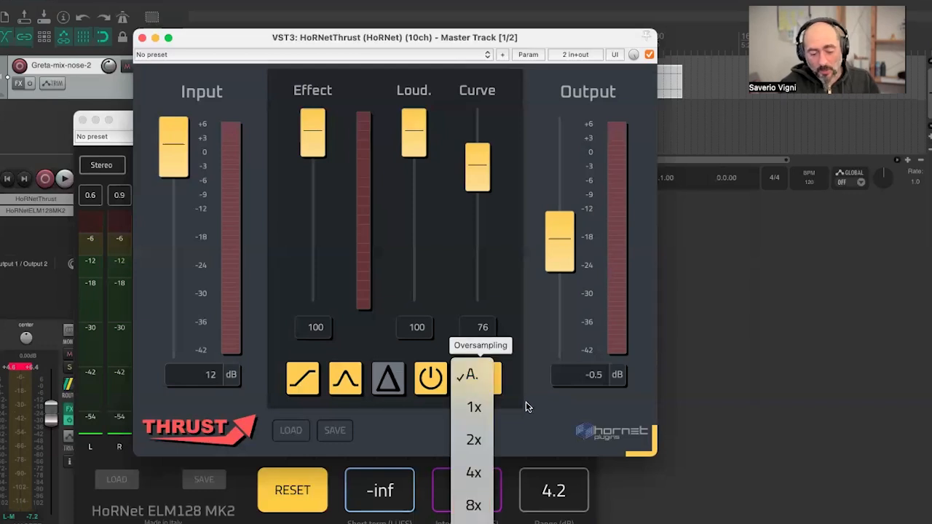
{"action": "left_click", "coordinate": [527, 407]}
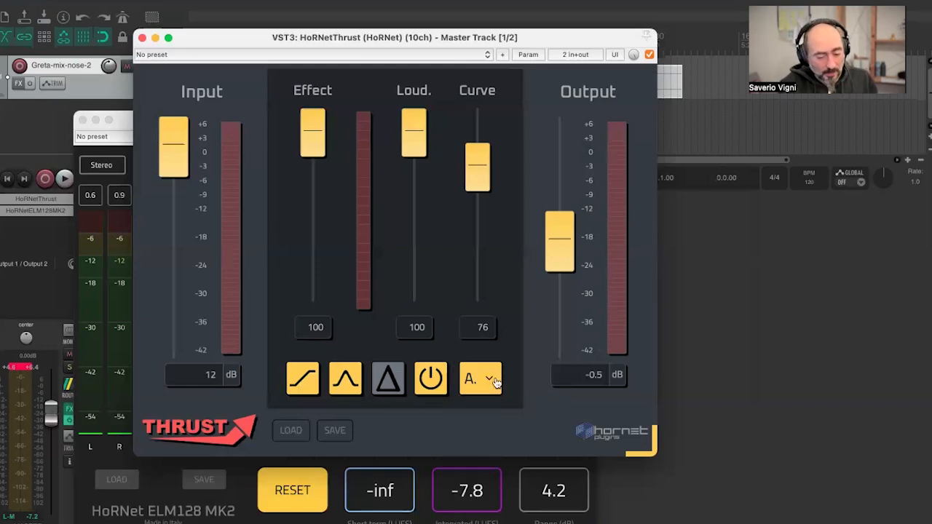
{"action": "left_click", "coordinate": [494, 381]}
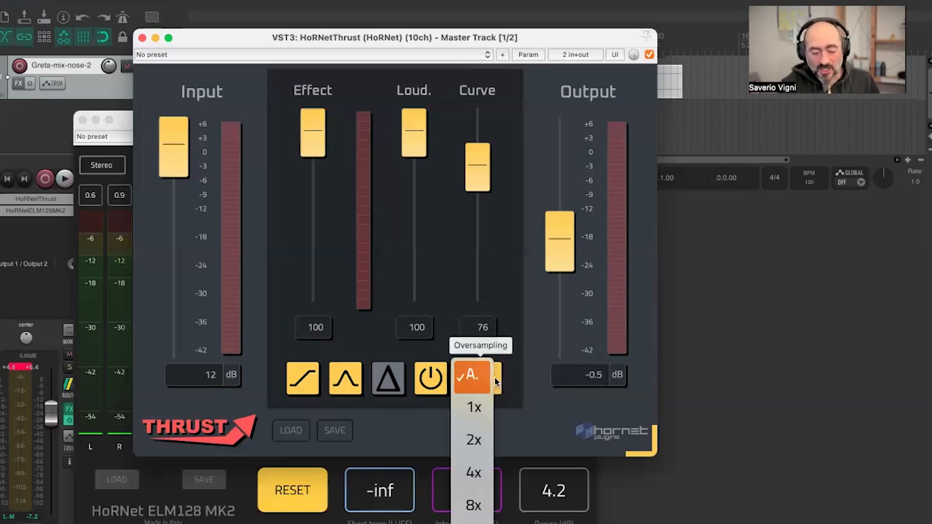
{"action": "left_click", "coordinate": [535, 424]}
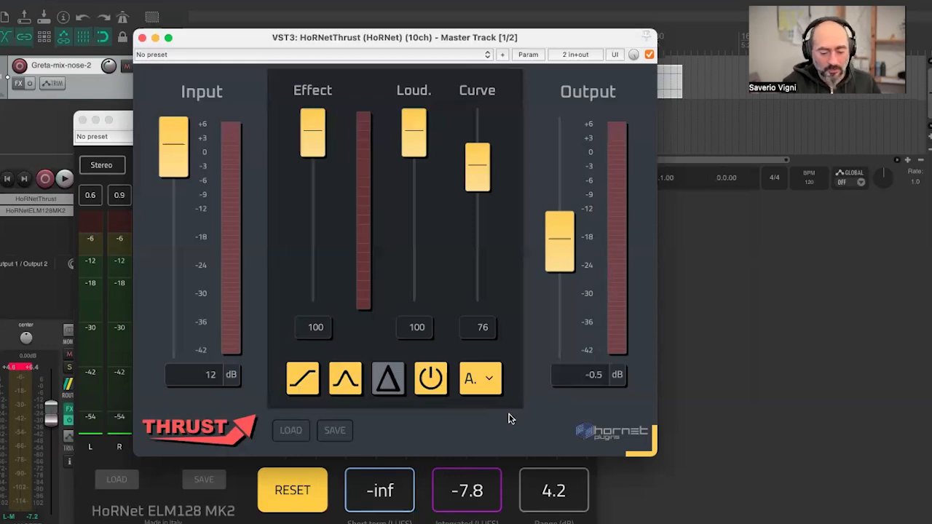
Play the track while comparing Thrust's oversampling at 1x and A., stop playback, and leave it at 1x
{"action": "key", "text": "space"}
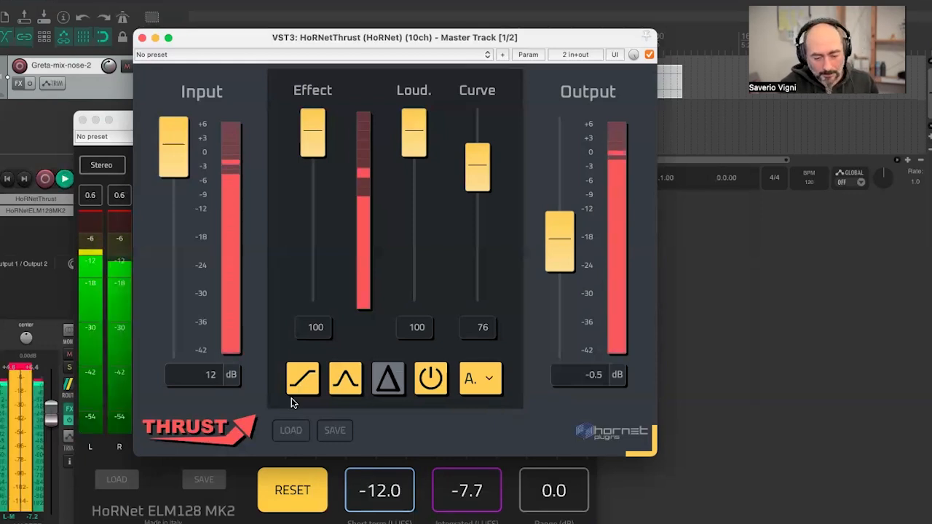
{"action": "left_click", "coordinate": [479, 404]}
{"action": "left_click", "coordinate": [479, 410]}
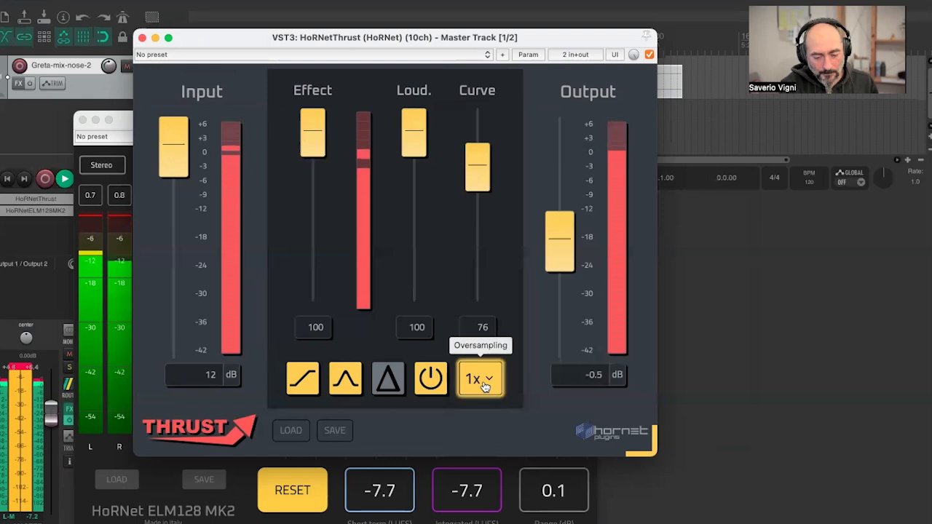
{"action": "left_click", "coordinate": [482, 385]}
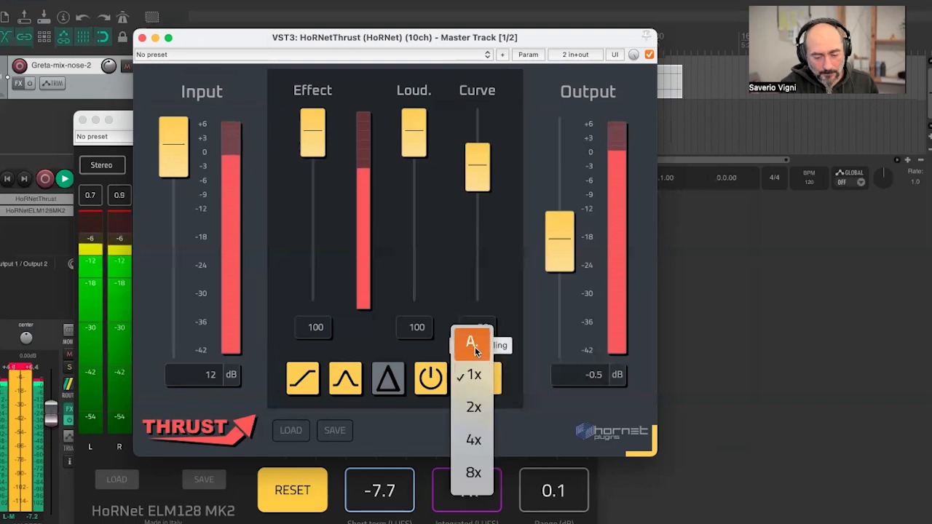
{"action": "left_click", "coordinate": [473, 348]}
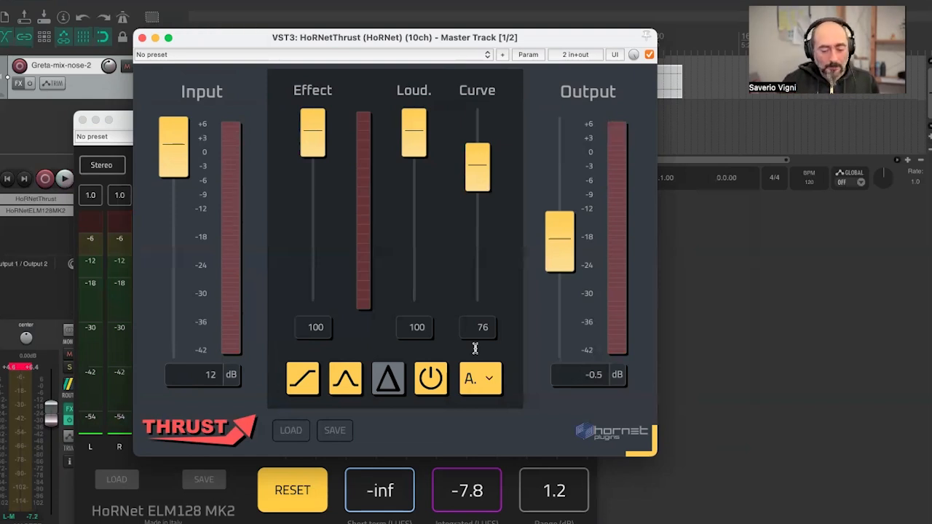
{"action": "left_click", "coordinate": [479, 385]}
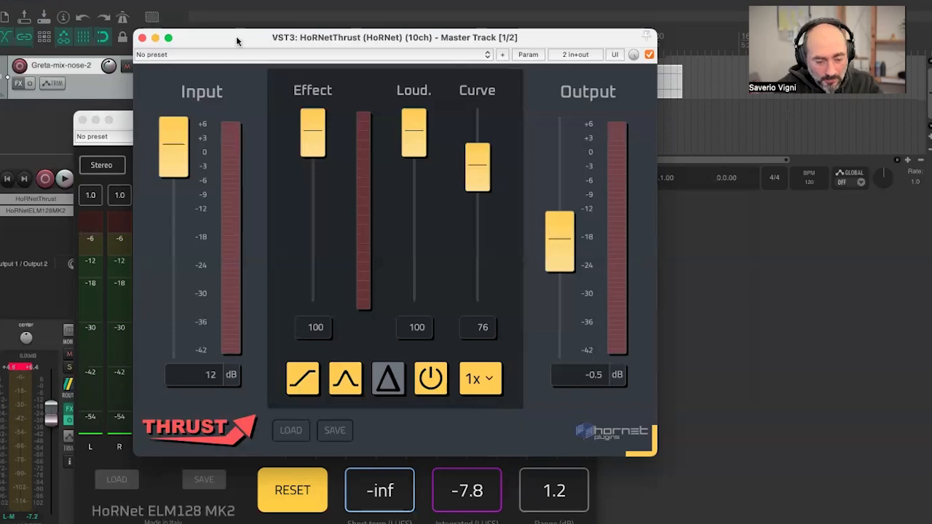
Launch PluginDoctor and bring its window to the front
{"action": "key", "text": "super+space"}
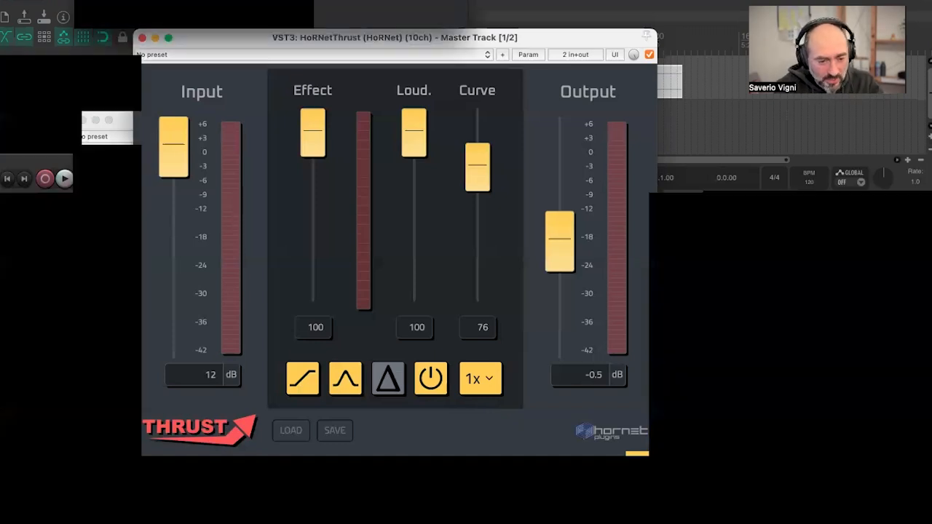
{"action": "type", "text": "pluginDoctor"}
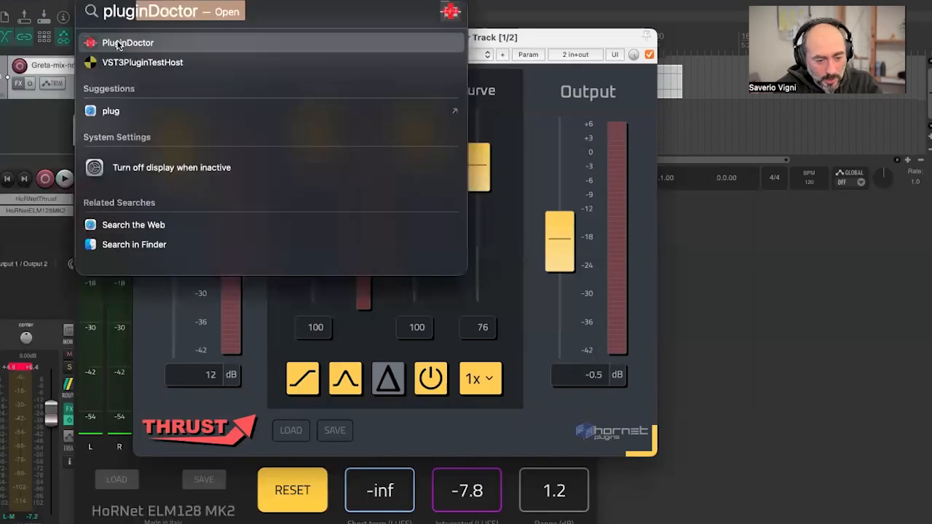
{"action": "key", "text": "Return"}
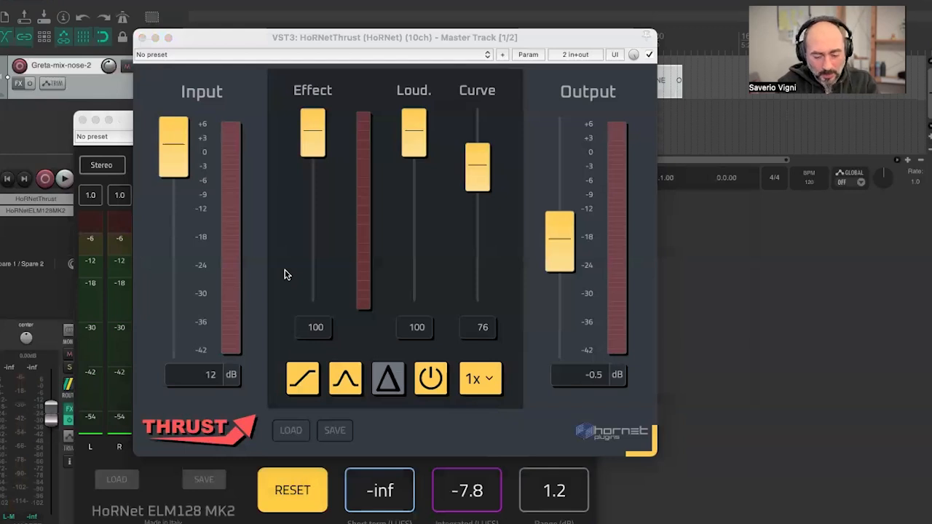
{"action": "mouse_move", "coordinate": [440, 518]}
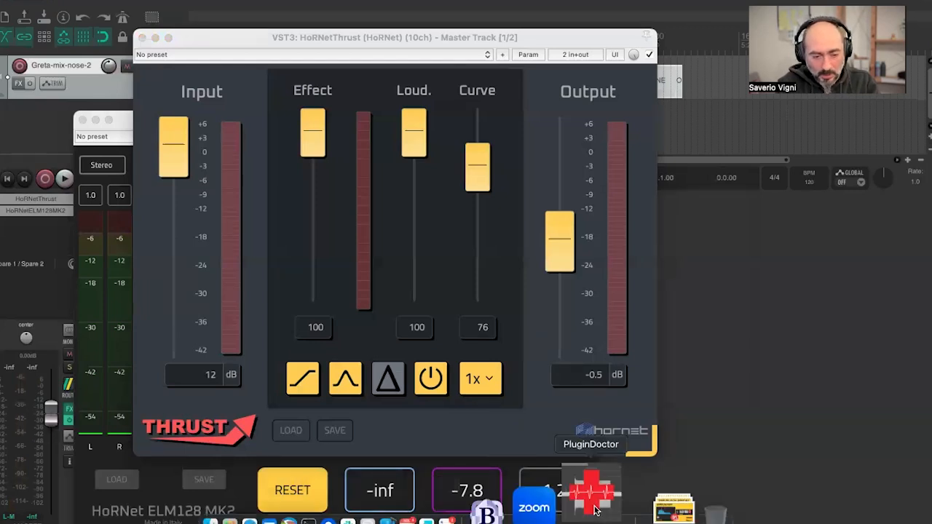
{"action": "left_click", "coordinate": [595, 504]}
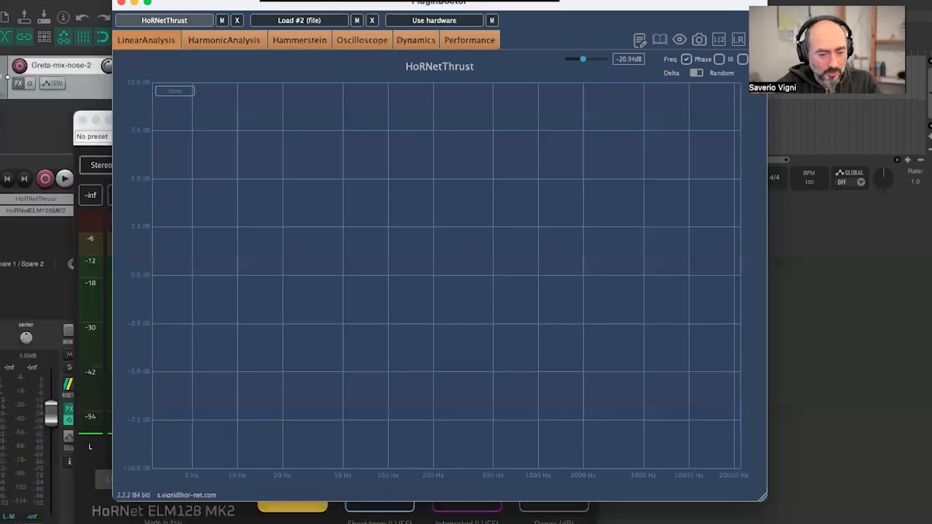
{"action": "key", "text": "super+q"}
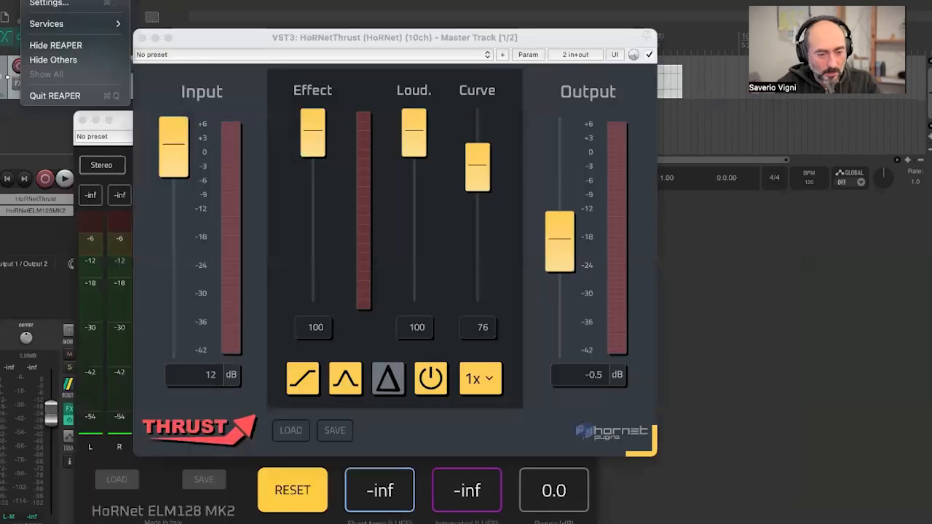
{"action": "key", "text": "Escape"}
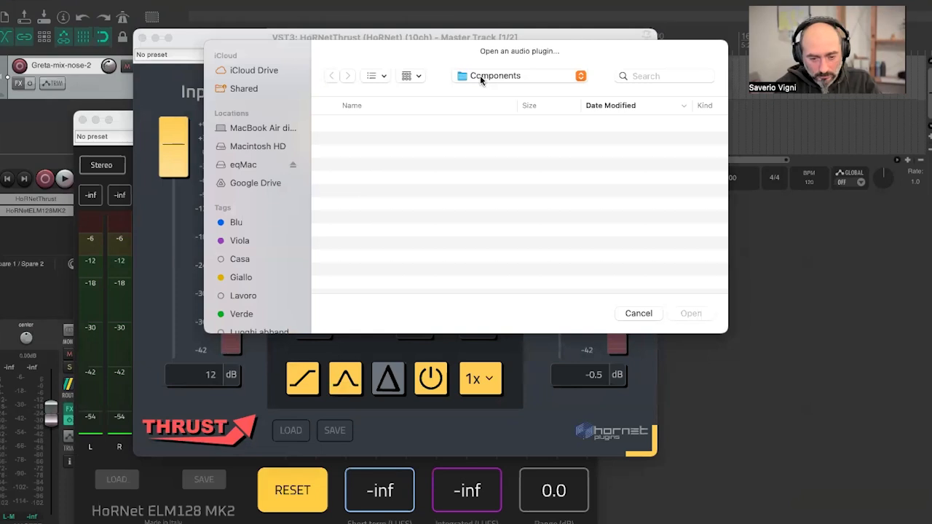
{"action": "left_click", "coordinate": [485, 77]}
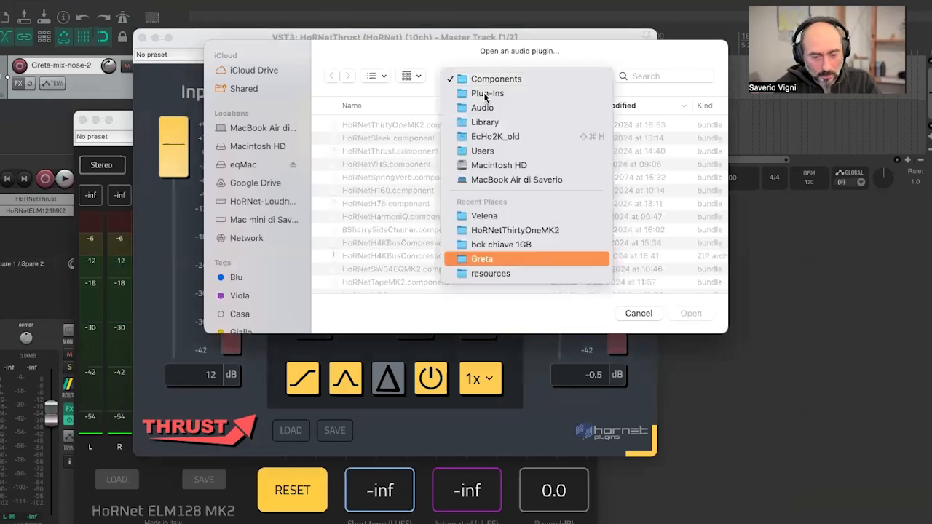
{"action": "left_click", "coordinate": [370, 151]}
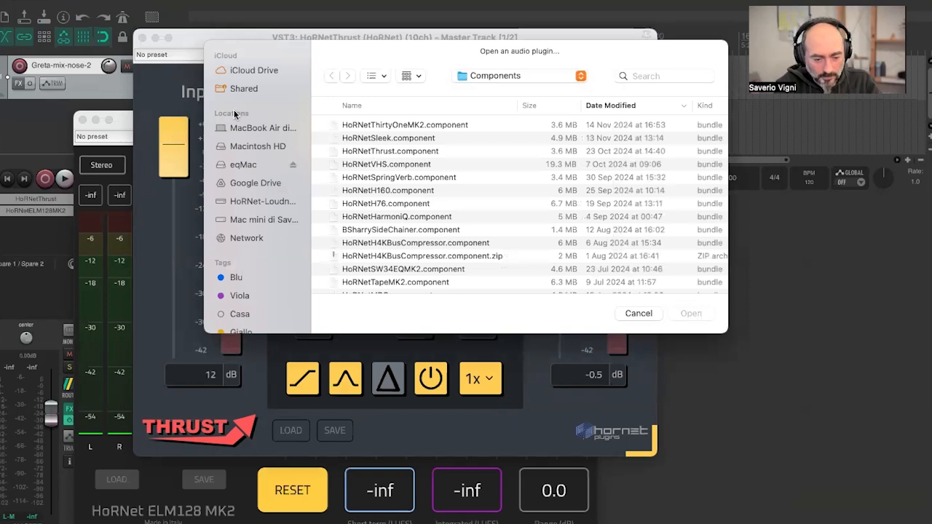
{"action": "scroll", "coordinate": [255, 211], "scroll_direction": "down", "scroll_amount": 5}
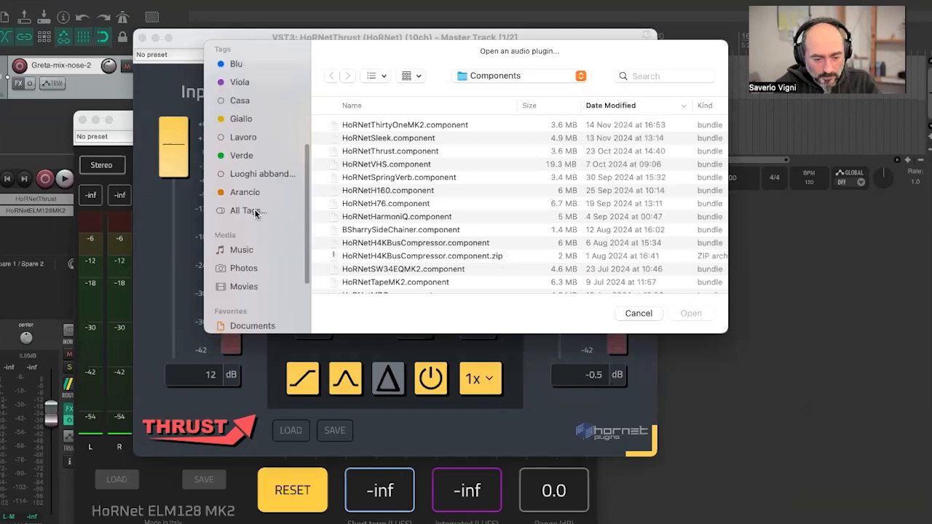
{"action": "scroll", "coordinate": [245, 247], "scroll_direction": "down", "scroll_amount": 3}
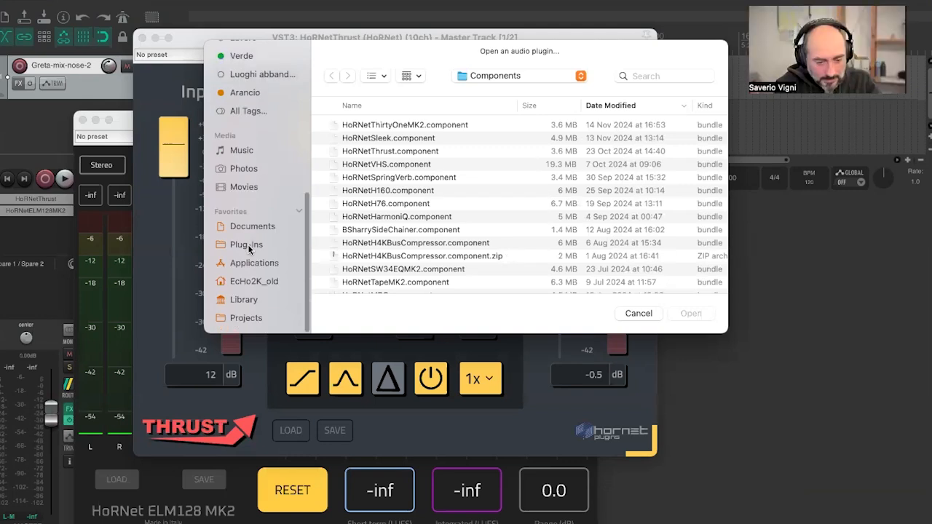
{"action": "left_click", "coordinate": [500, 74]}
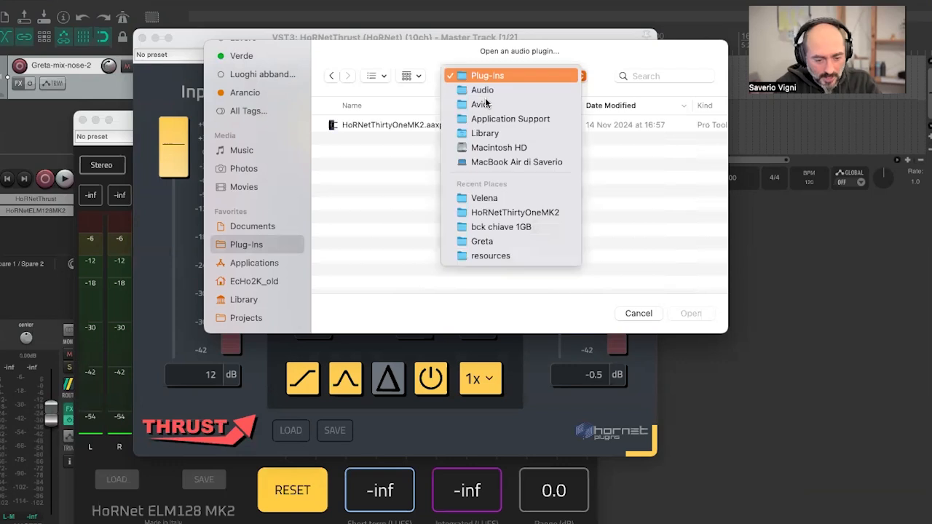
{"action": "left_click", "coordinate": [246, 299]}
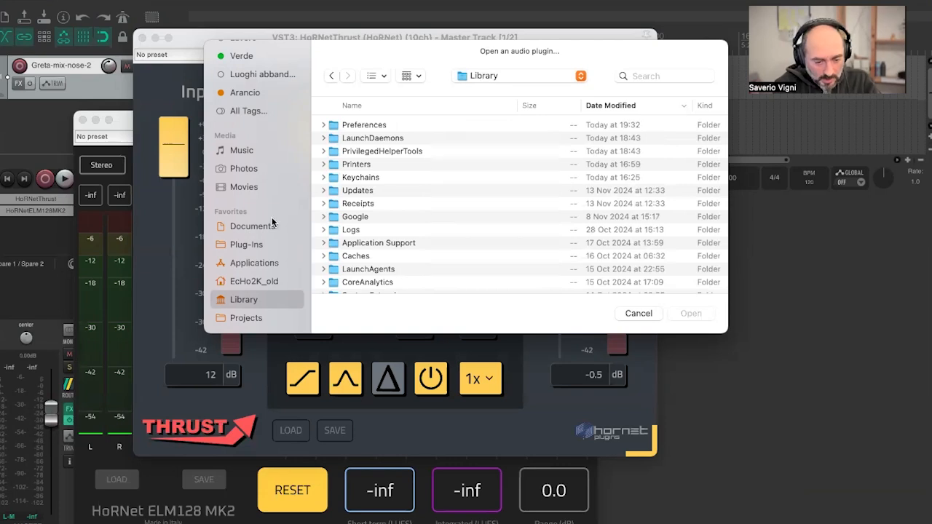
{"action": "left_click", "coordinate": [638, 314]}
Switch to the PluginDoctor window with HoRNetThrust loaded
{"action": "mouse_move", "coordinate": [591, 521]}
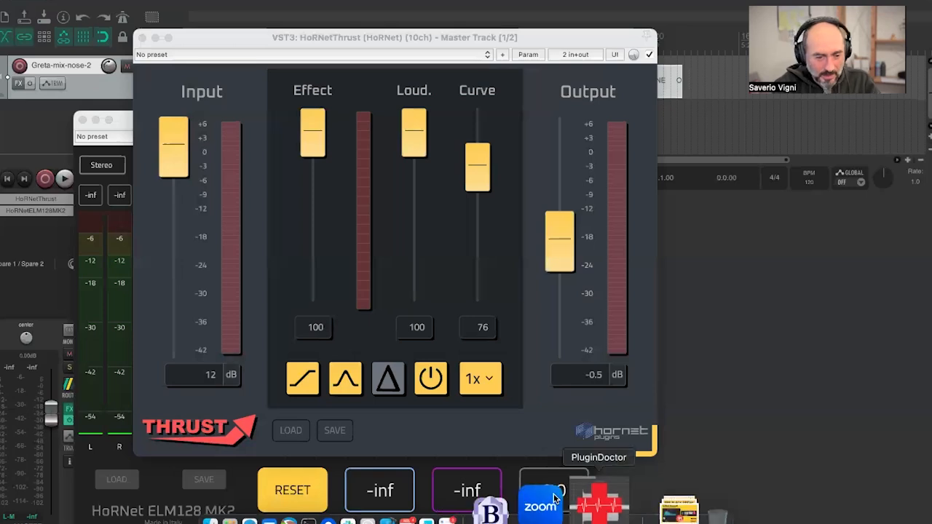
{"action": "left_click", "coordinate": [599, 502]}
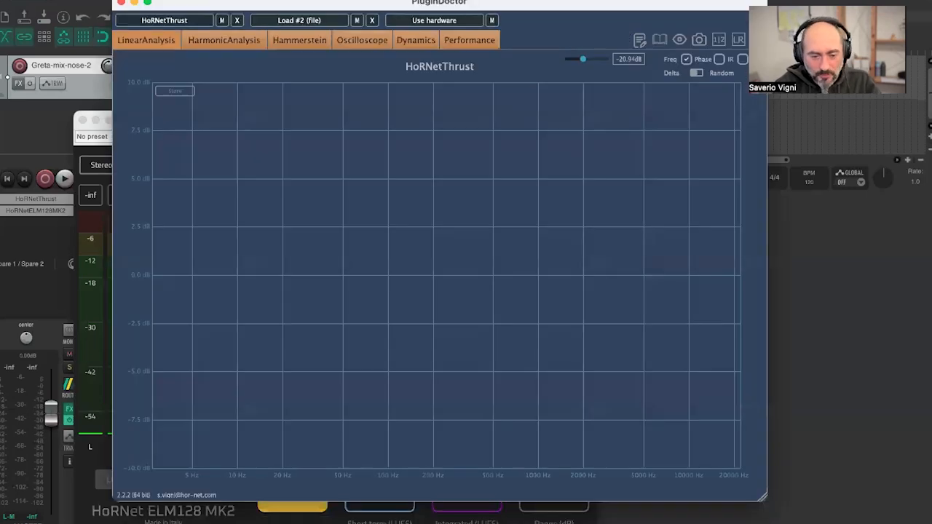
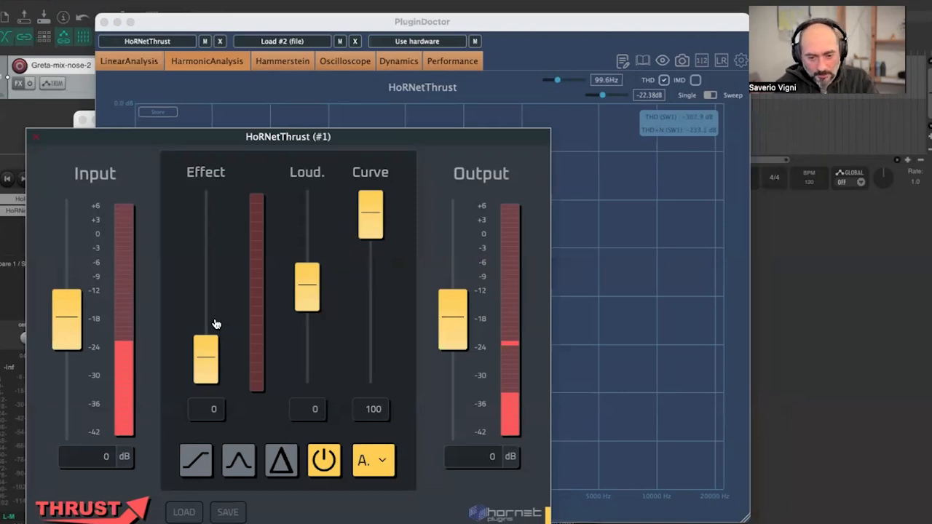
Compare Thrust's oversampling at 1x and A. in the harmonic analysis, raise its output to 0.5 dB, and return to 1x
{"action": "left_click", "coordinate": [374, 460]}
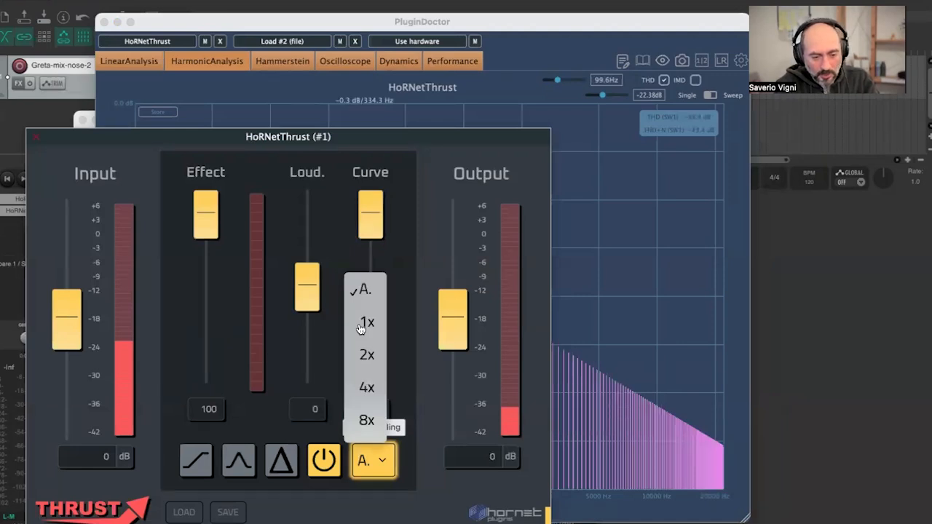
{"action": "left_click", "coordinate": [362, 323]}
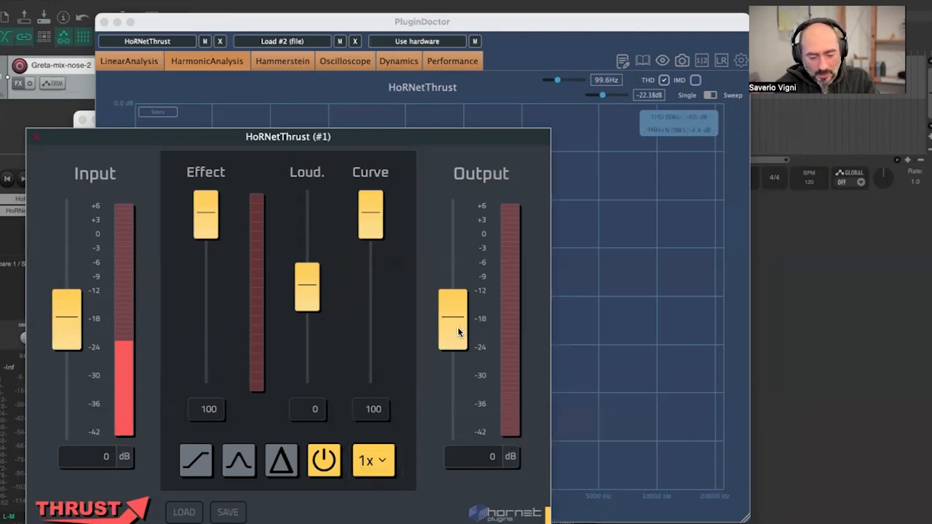
{"action": "scroll", "coordinate": [457, 328], "scroll_direction": "up", "scroll_amount": 1}
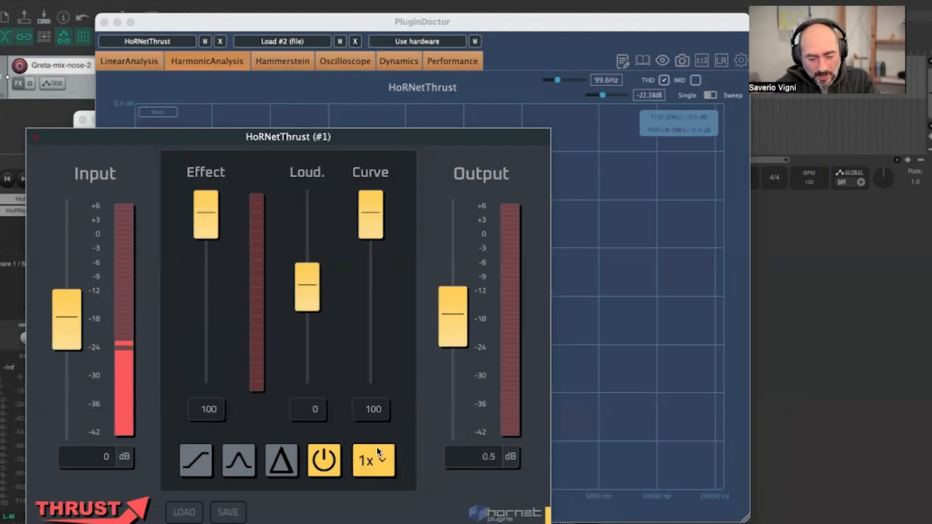
{"action": "left_click", "coordinate": [373, 457]}
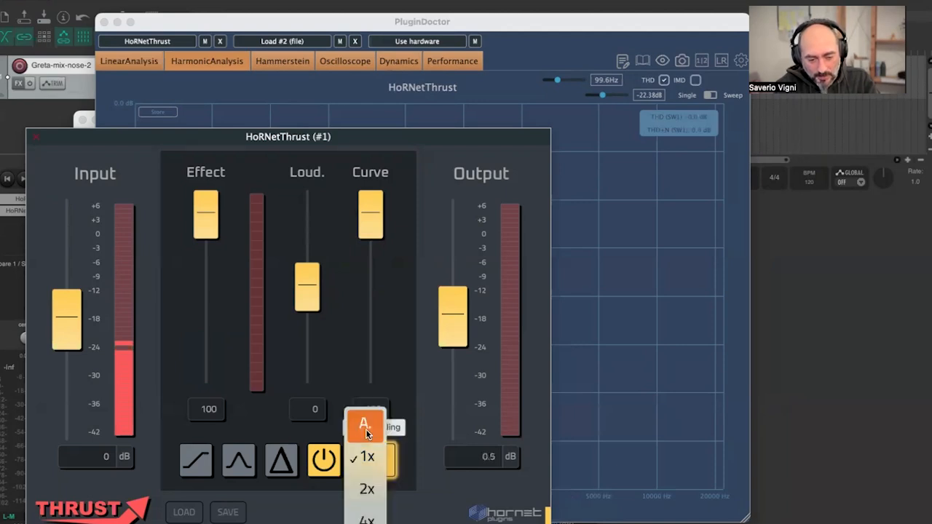
{"action": "left_click", "coordinate": [364, 425]}
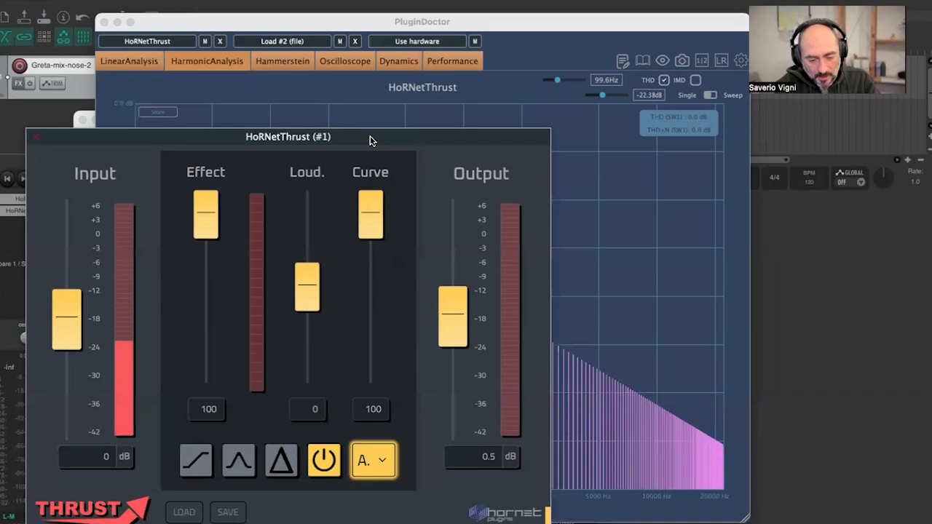
{"action": "left_click", "coordinate": [306, 474]}
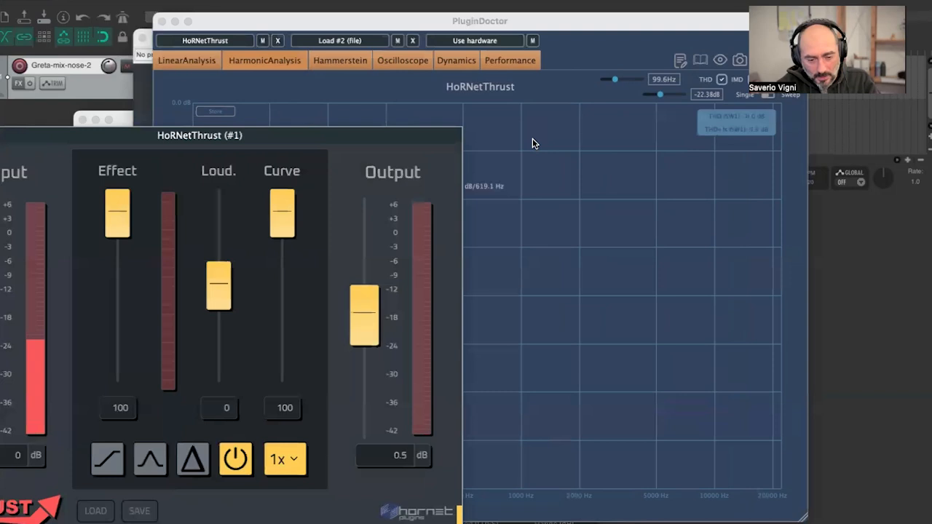
Set the harmonic analysis test frequency to 4000 Hz and switch Thrust's oversampling to 2x
{"action": "left_click", "coordinate": [660, 79]}
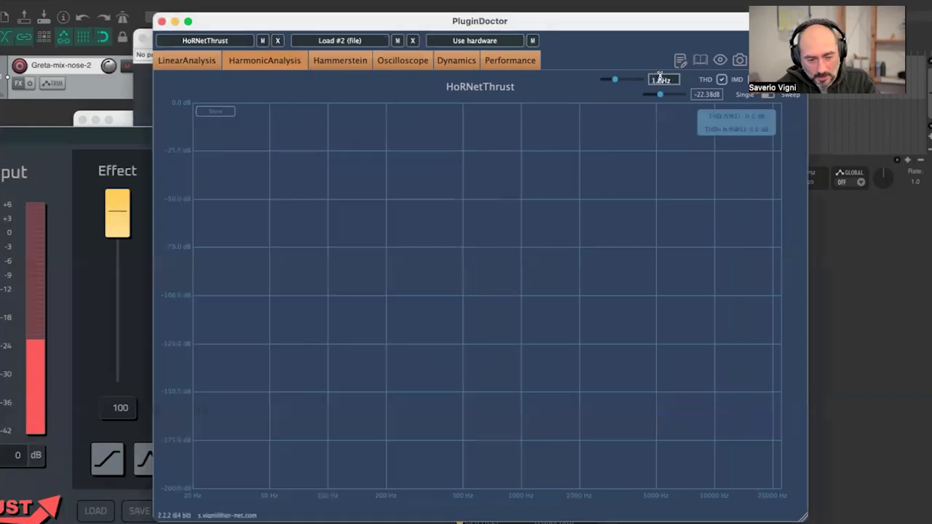
{"action": "key", "text": "BackSpace"}
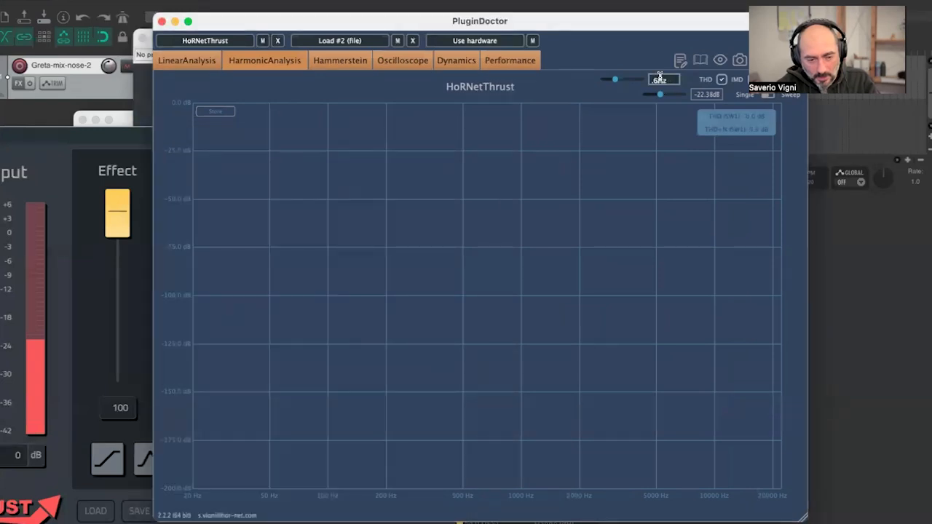
{"action": "type", "text": "400."}
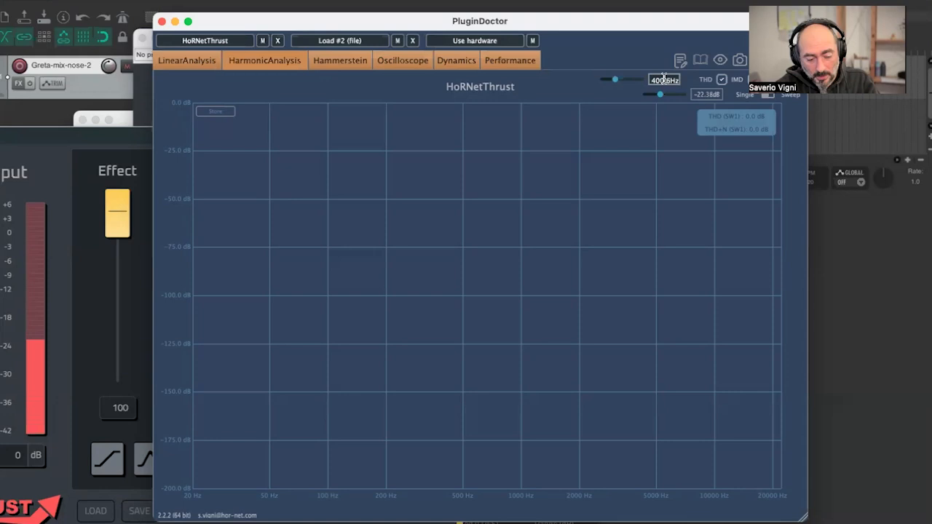
{"action": "type", "text": "4000"}
{"action": "key", "text": "Return"}
{"action": "left_click", "coordinate": [281, 464]}
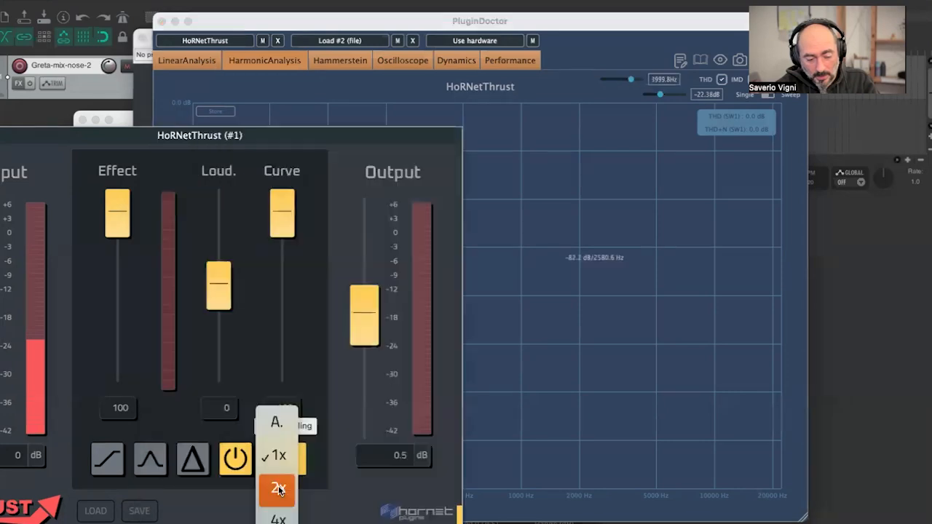
{"action": "left_click", "coordinate": [279, 490]}
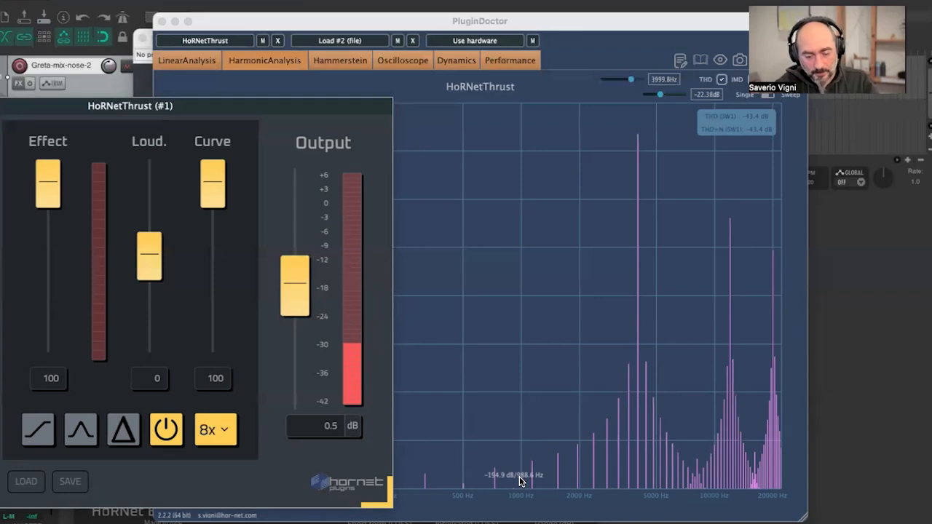
Switch PluginDoctor to the Dynamics analysis and set the minimum level of the ramp to -30 dB
{"action": "left_click", "coordinate": [453, 54]}
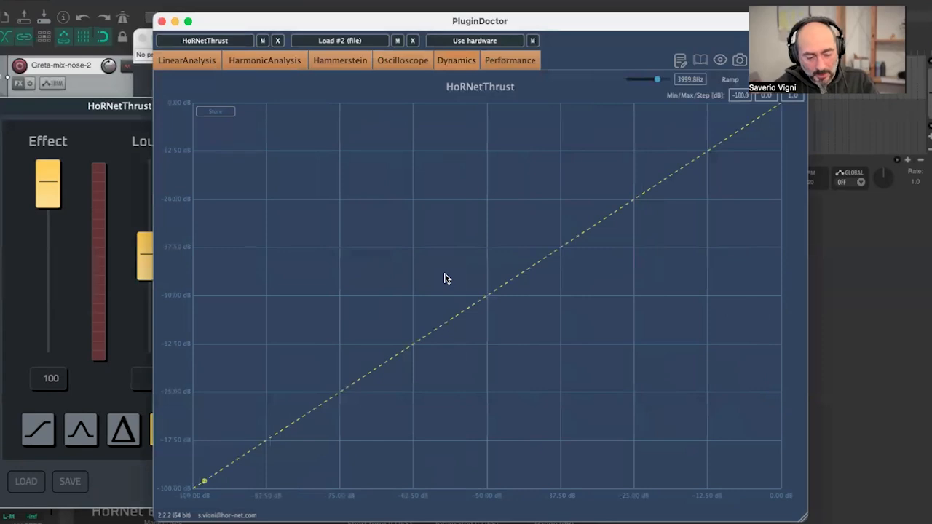
{"action": "left_click", "coordinate": [95, 110]}
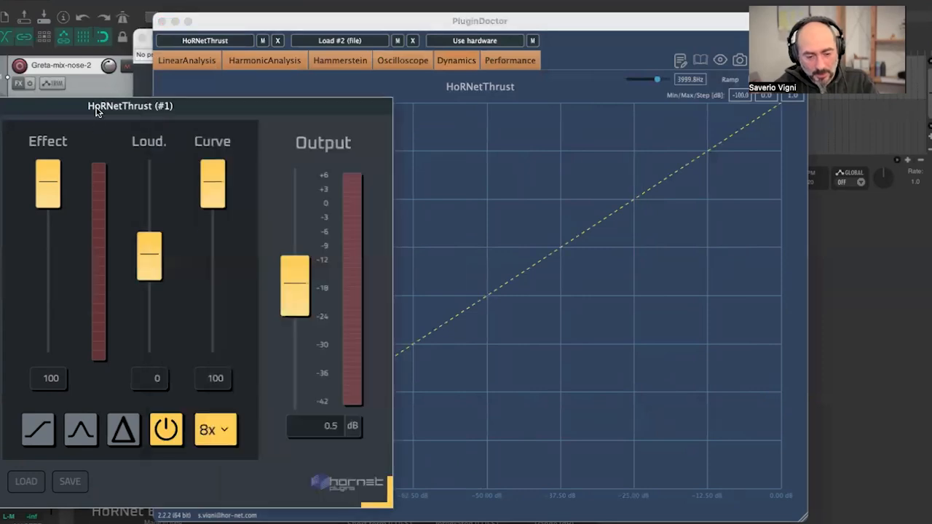
{"action": "left_click", "coordinate": [592, 24]}
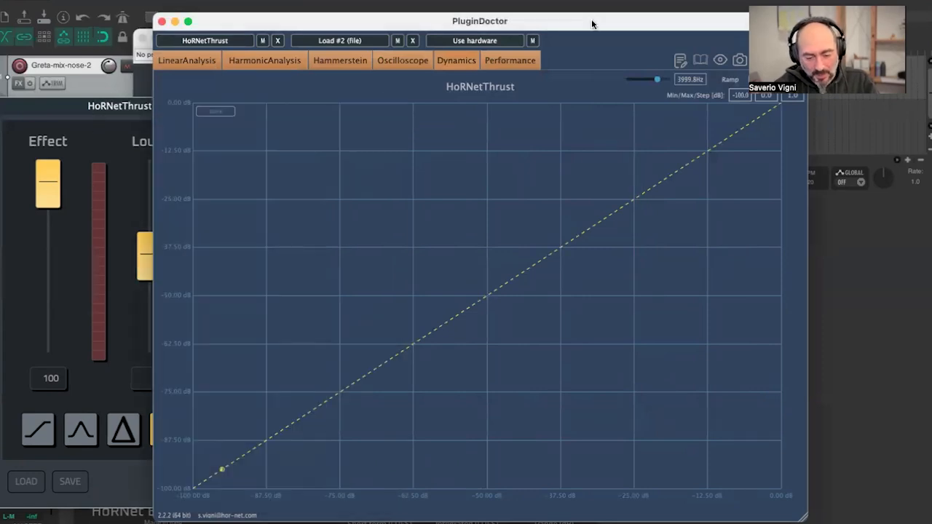
{"action": "left_click", "coordinate": [692, 80]}
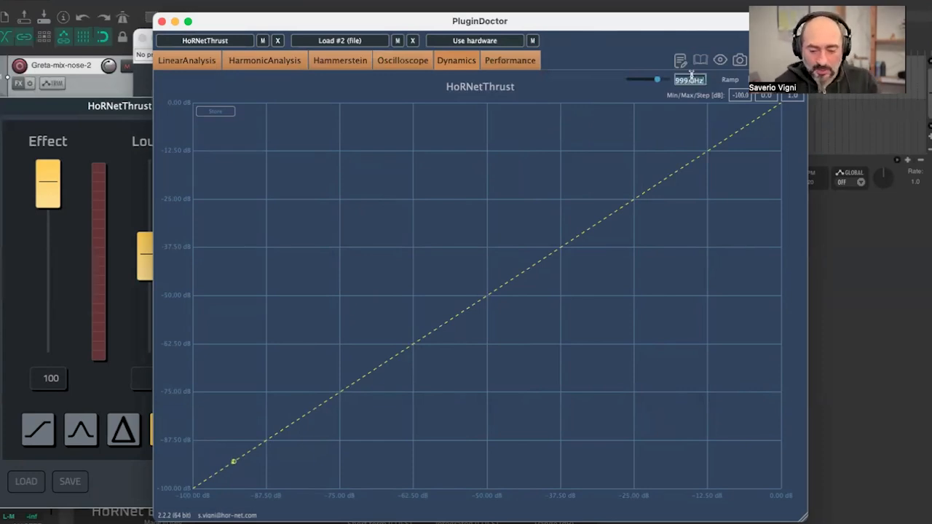
{"action": "left_click", "coordinate": [738, 96]}
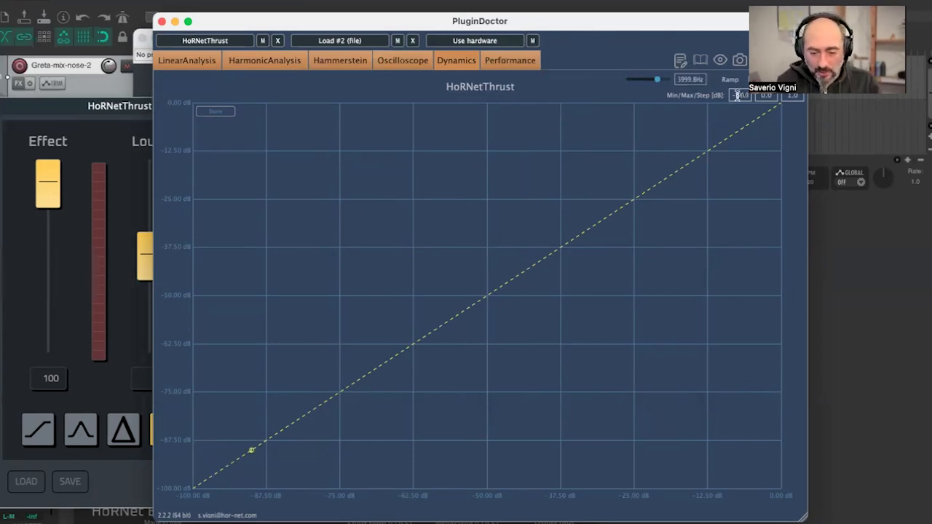
{"action": "left_click", "coordinate": [738, 96]}
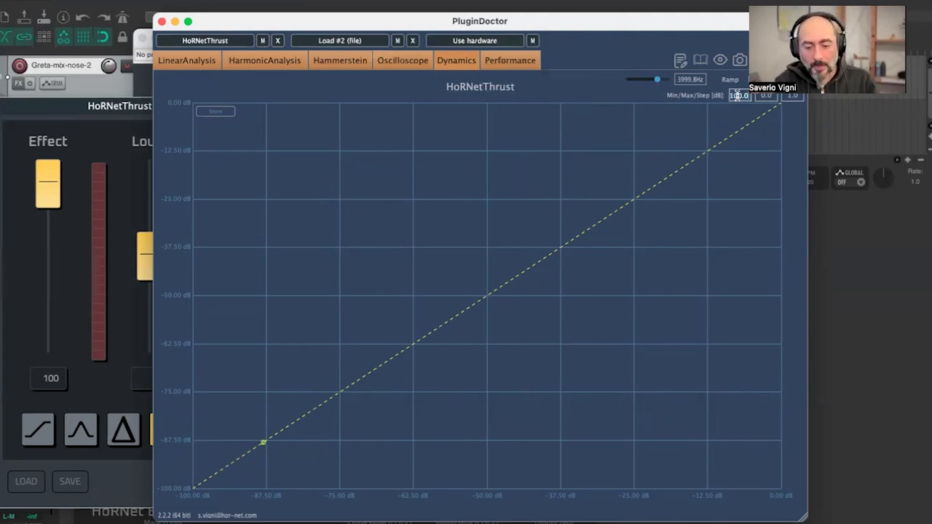
{"action": "key", "text": "BackSpace"}
{"action": "type", "text": "-"}
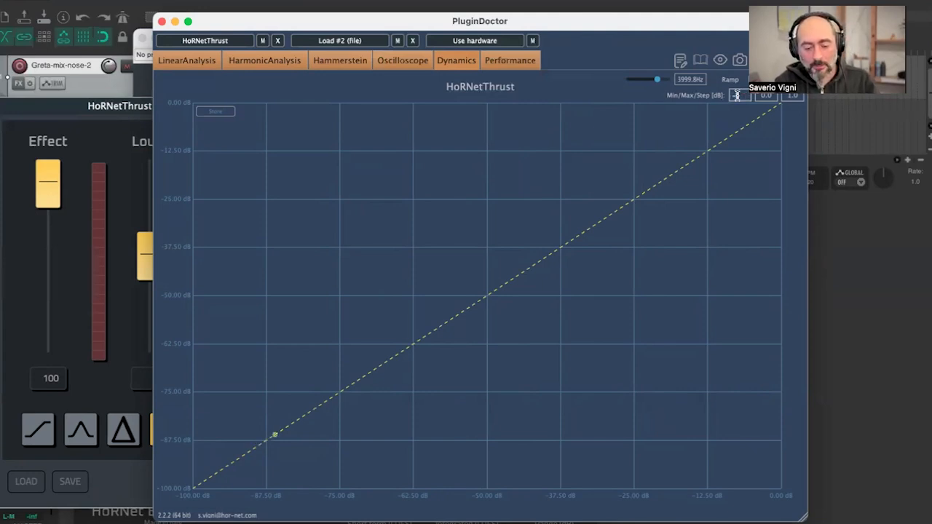
{"action": "type", "text": "30"}
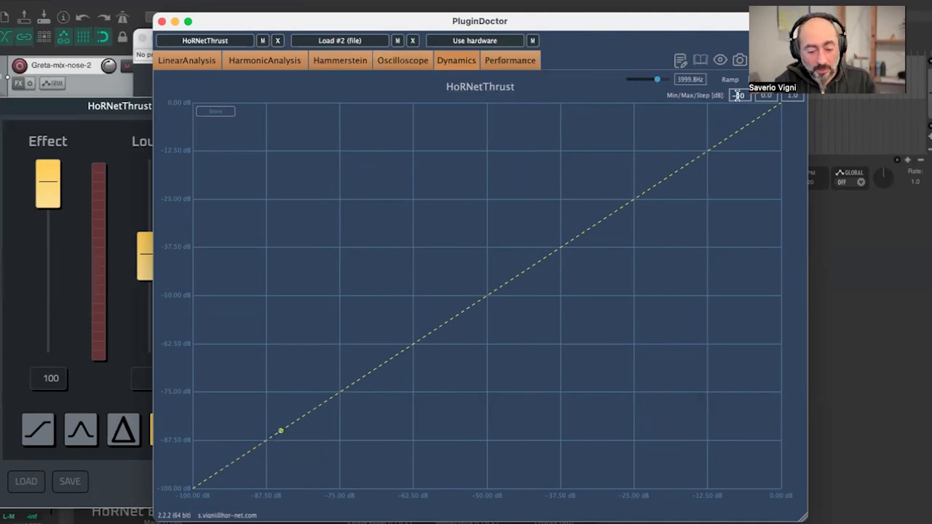
{"action": "key", "text": "Return"}
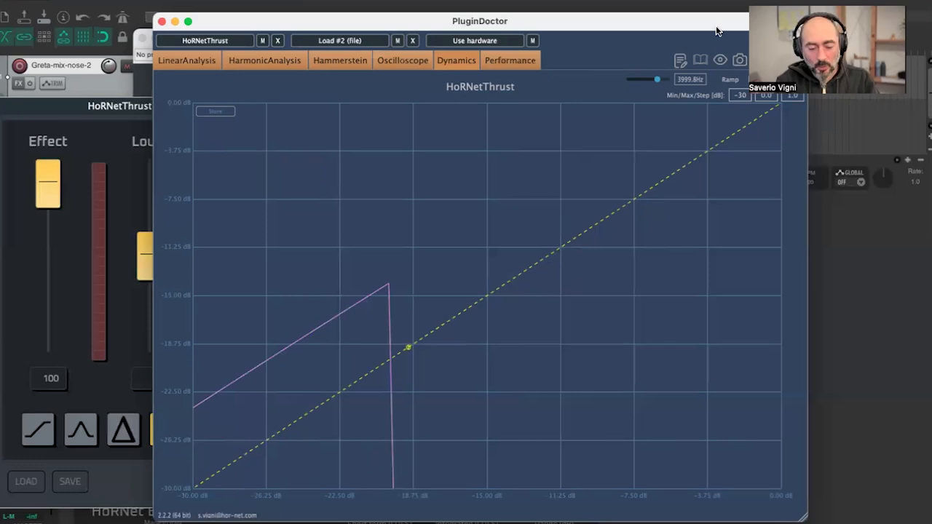
Review PluginDoctor's analysis speed options, close its settings, and bring the HoRNetThrust window to the front
{"action": "left_click_drag", "start_coordinate": [761, 21], "coordinate": [716, 27]}
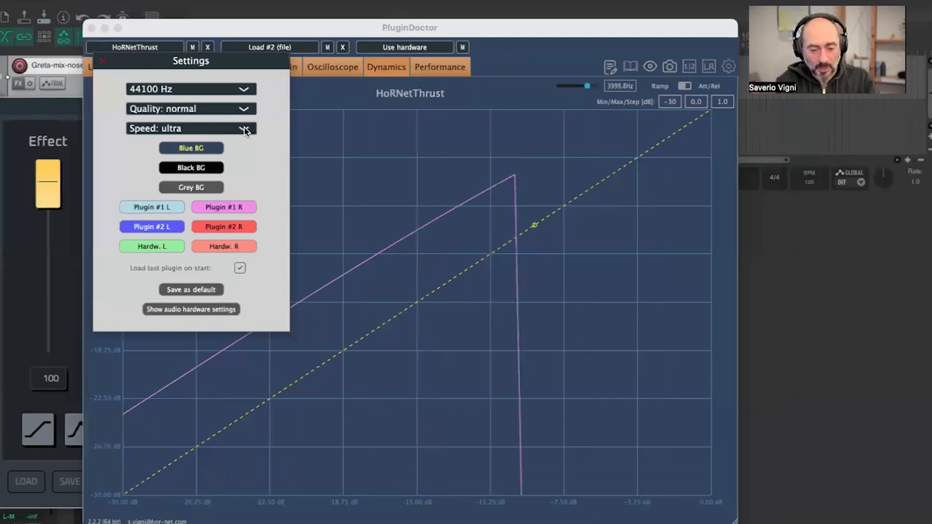
{"action": "left_click", "coordinate": [102, 66]}
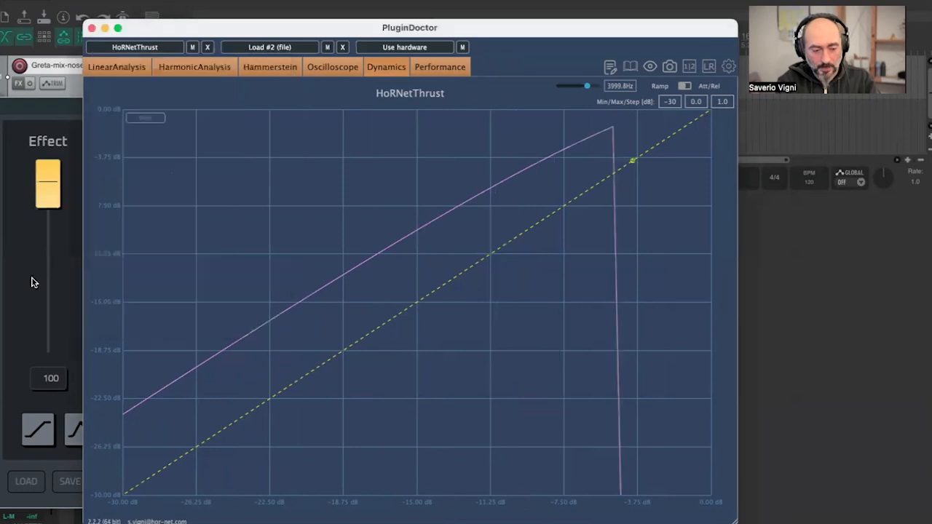
{"action": "left_click", "coordinate": [33, 282]}
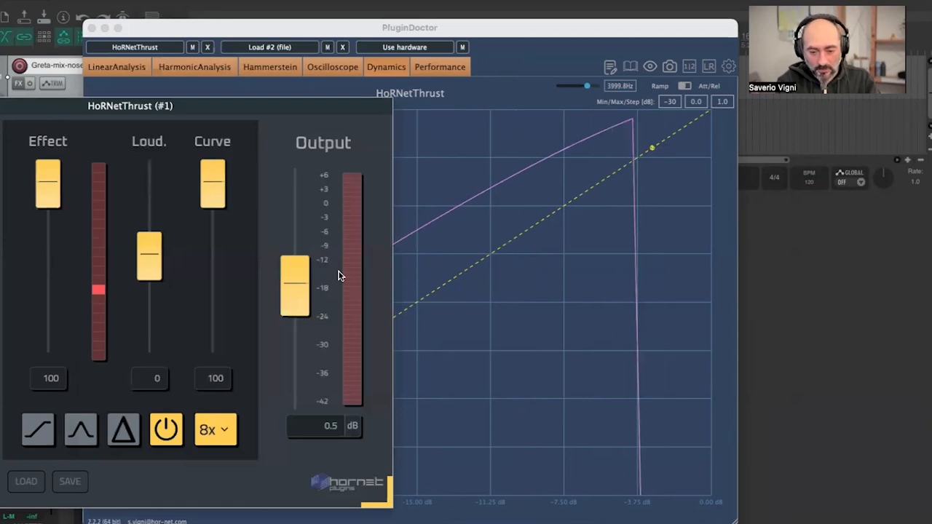
{"action": "right_click", "coordinate": [91, 125]}
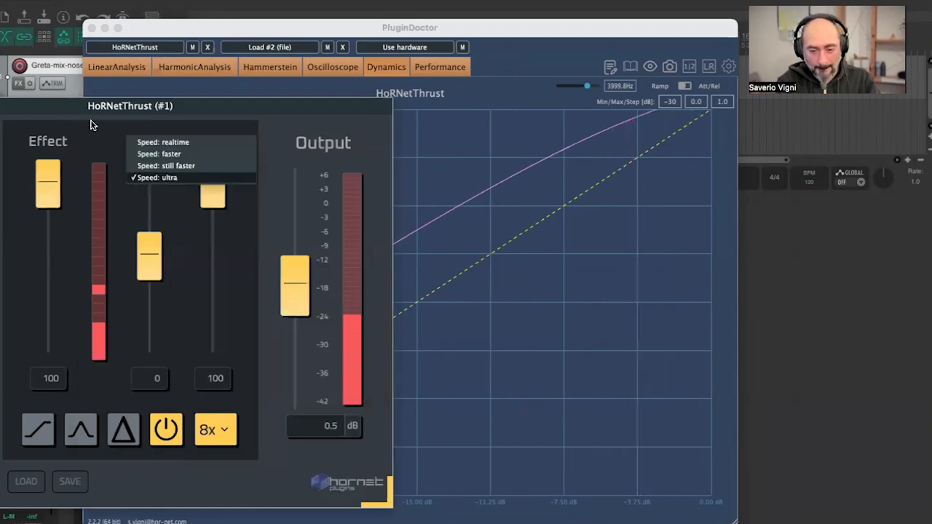
{"action": "left_click", "coordinate": [177, 126]}
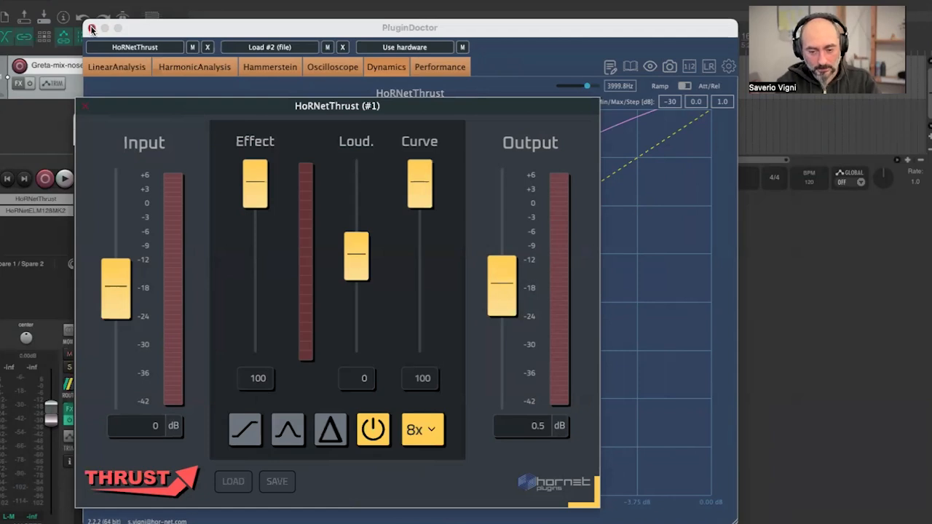
Quit PluginDoctor and return to the REAPER session with Thrust open on the master track
{"action": "key", "text": "super+q"}
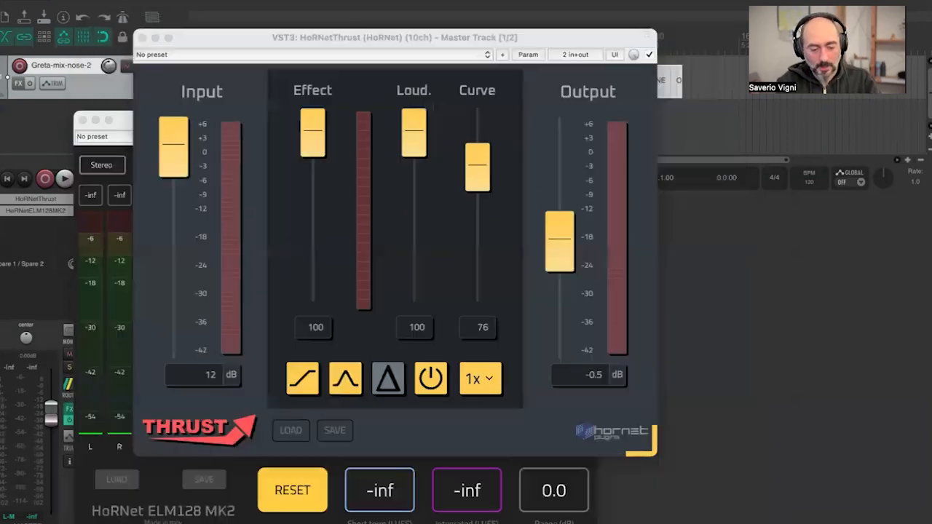
{"action": "key", "text": "Escape"}
{"action": "left_click", "coordinate": [759, 447]}
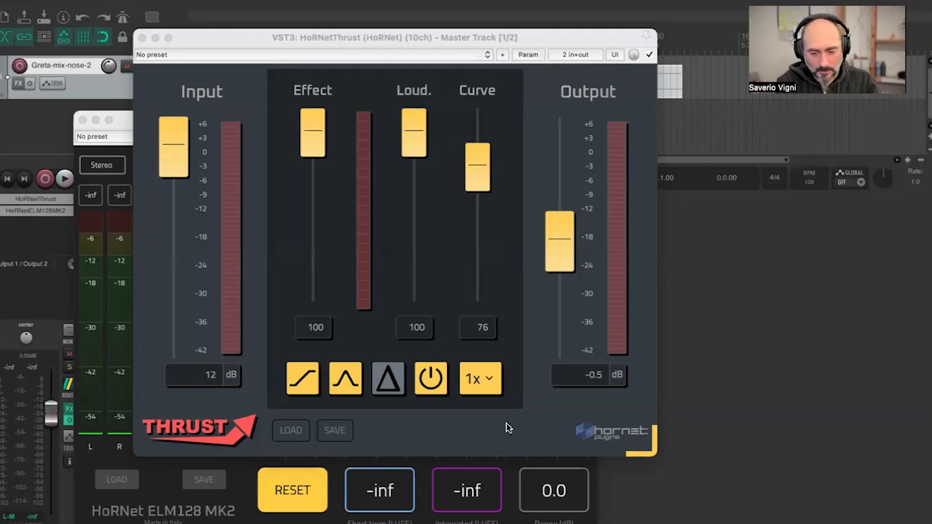
{"action": "left_click", "coordinate": [766, 198]}
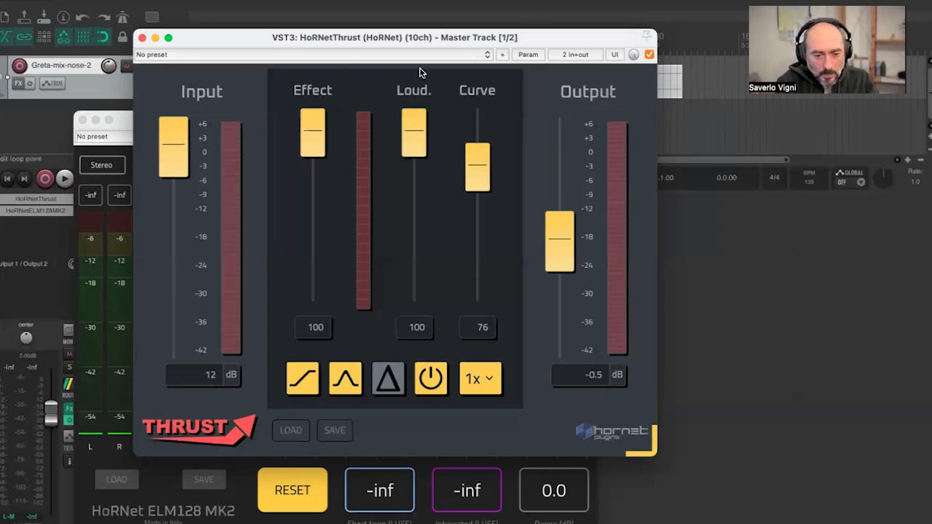
Start and stop playback repeatedly to audition Thrust at 1x oversampling and check the loudness meter
{"action": "left_click", "coordinate": [64, 179]}
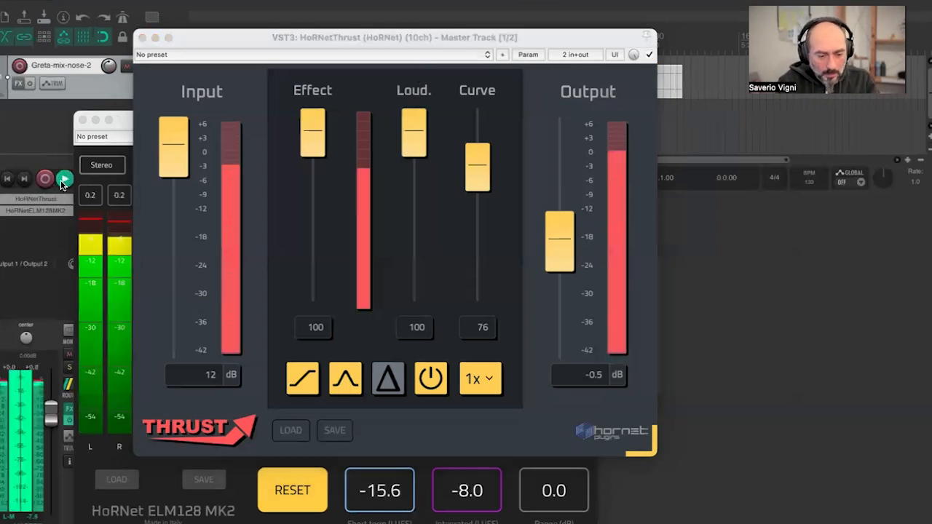
{"action": "left_click", "coordinate": [63, 180]}
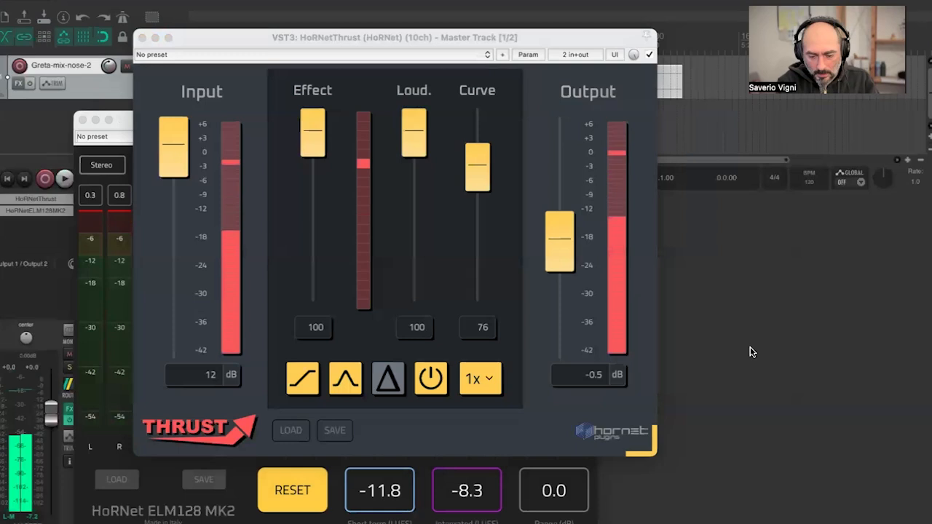
{"action": "left_click", "coordinate": [64, 180]}
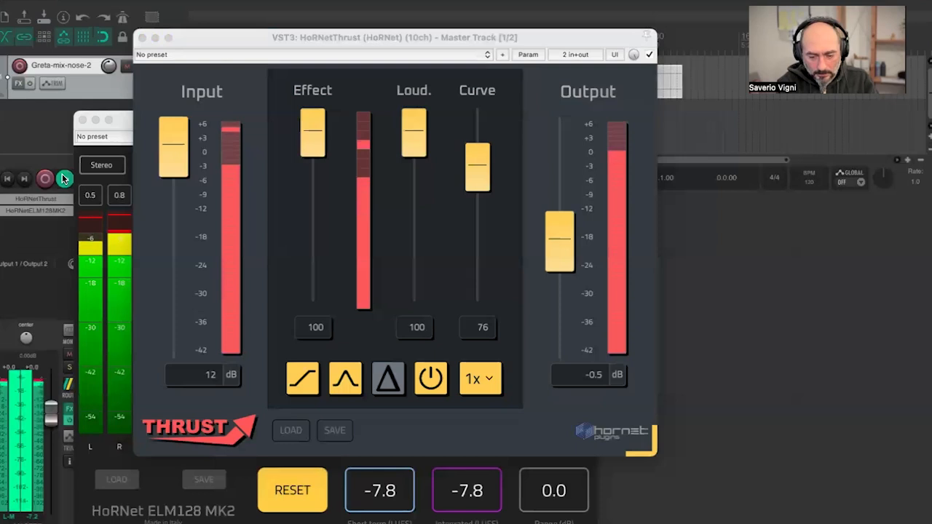
{"action": "key", "text": "space"}
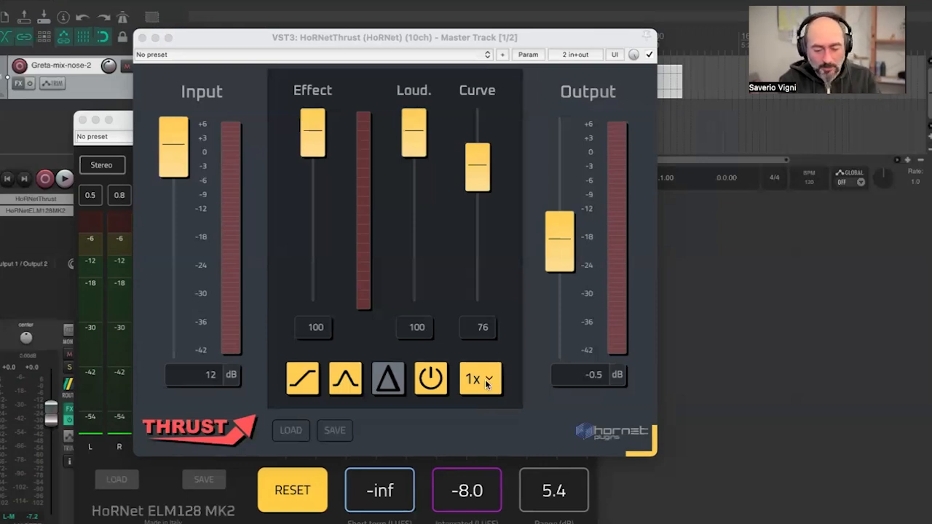
Resume playback and set Thrust's oversampling to 8x on the master track
{"action": "key", "text": "space"}
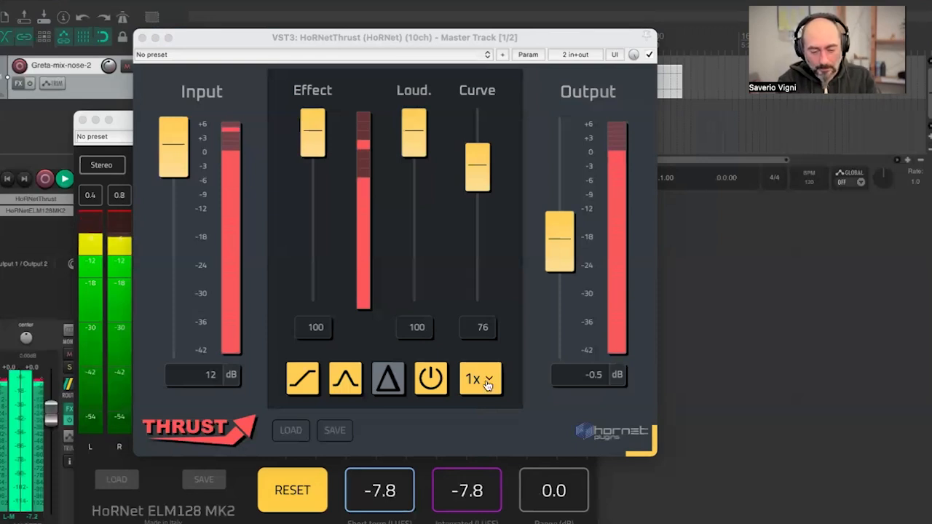
{"action": "left_click", "coordinate": [486, 380]}
{"action": "left_click", "coordinate": [487, 381]}
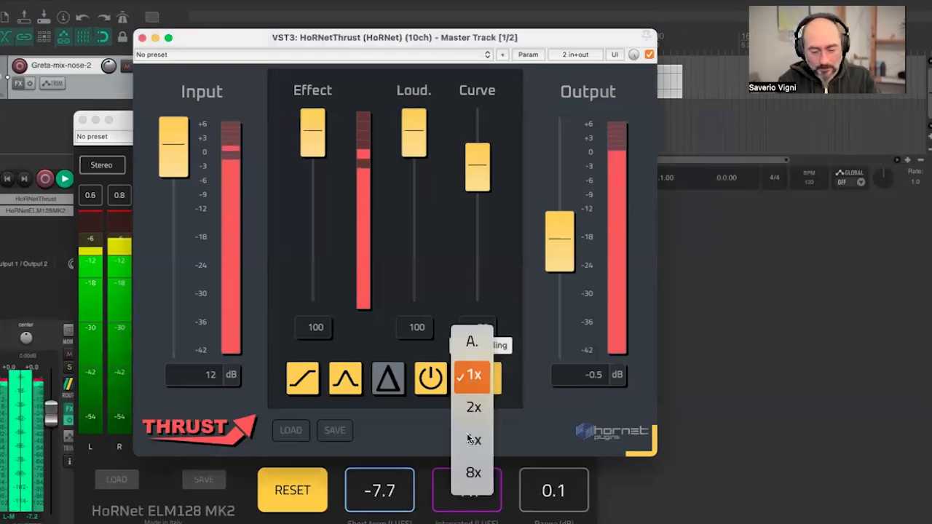
{"action": "left_click", "coordinate": [470, 474]}
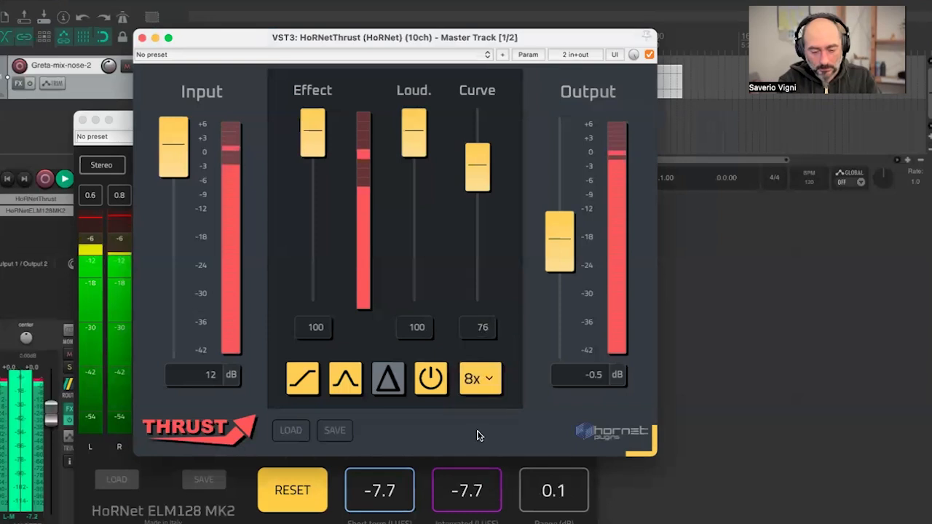
Switch Thrust's oversampling between 1x and 8x during playback to compare the sound, ending on 1x
{"action": "left_click", "coordinate": [480, 378]}
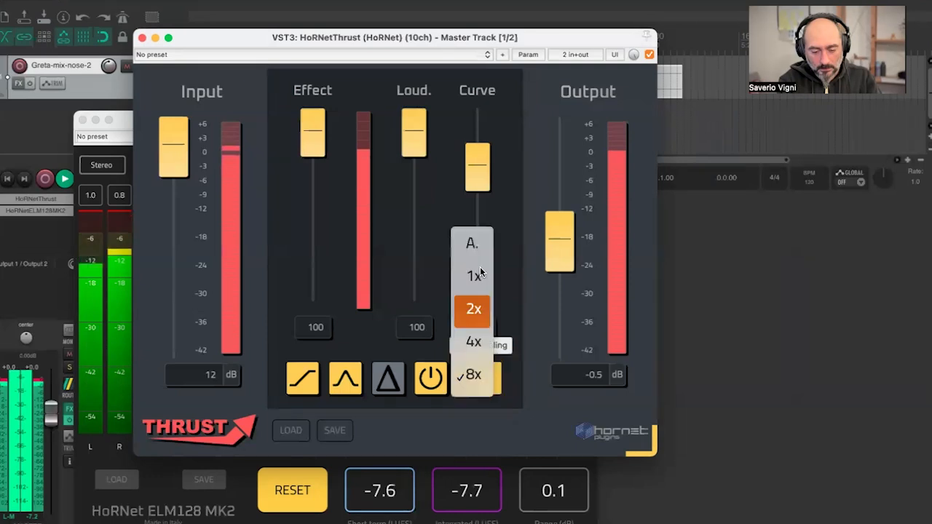
{"action": "left_click", "coordinate": [480, 274]}
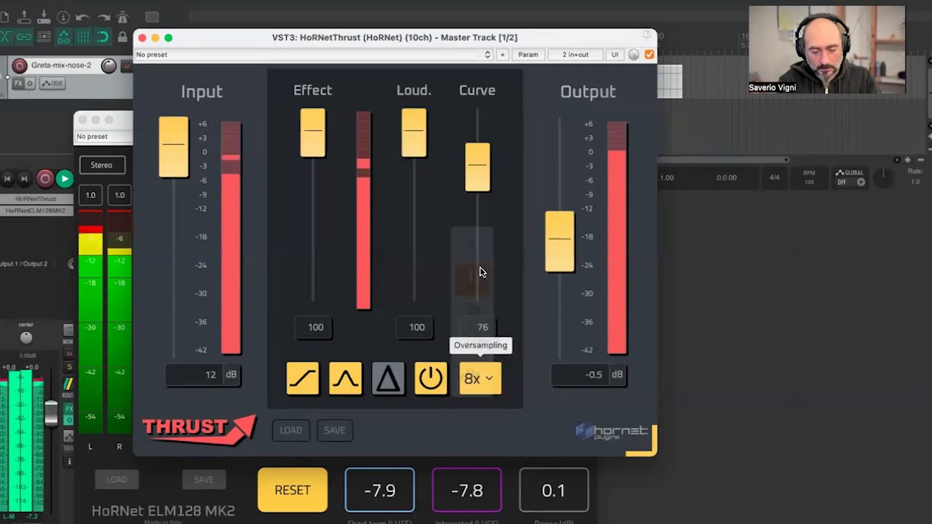
{"action": "left_click", "coordinate": [493, 379]}
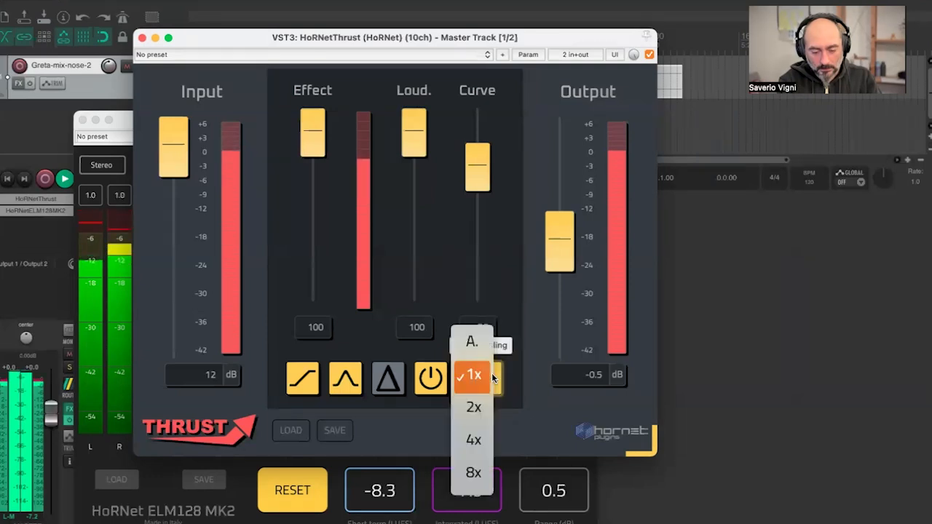
{"action": "left_click", "coordinate": [471, 475]}
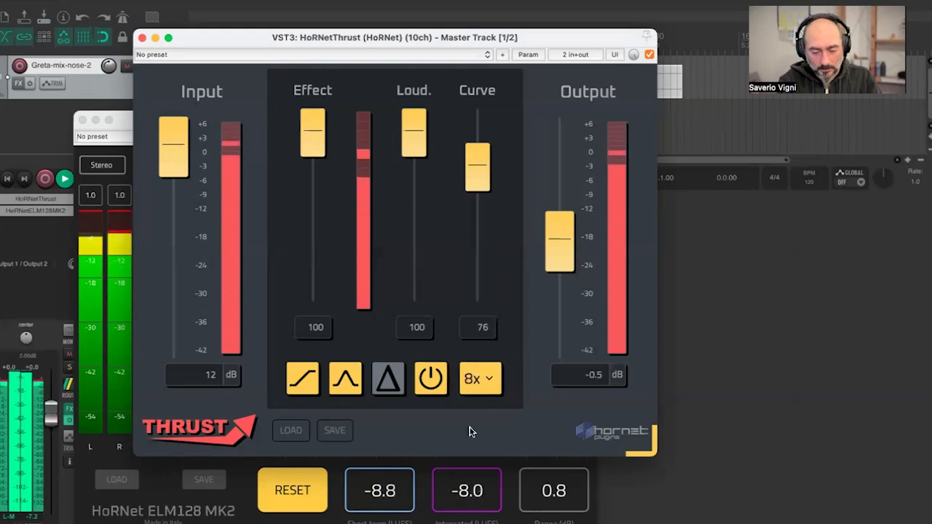
{"action": "left_click", "coordinate": [483, 378]}
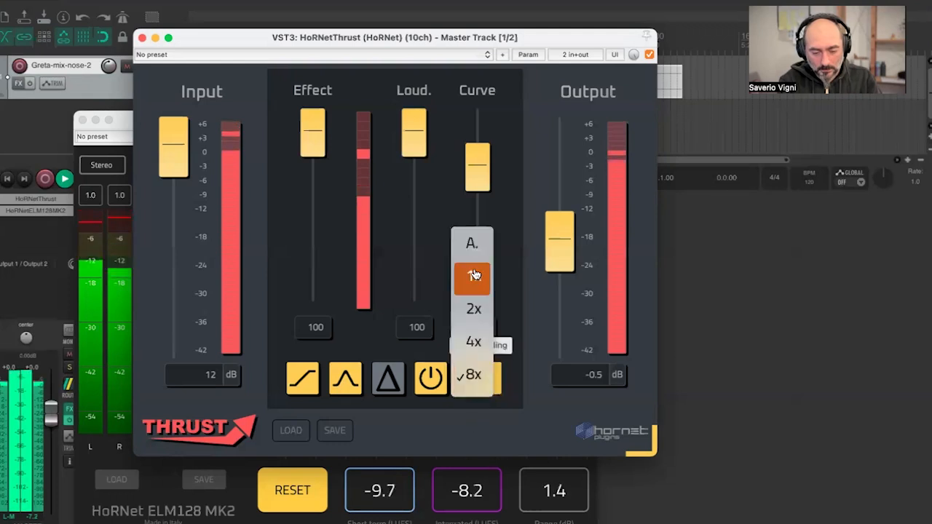
{"action": "left_click", "coordinate": [474, 272]}
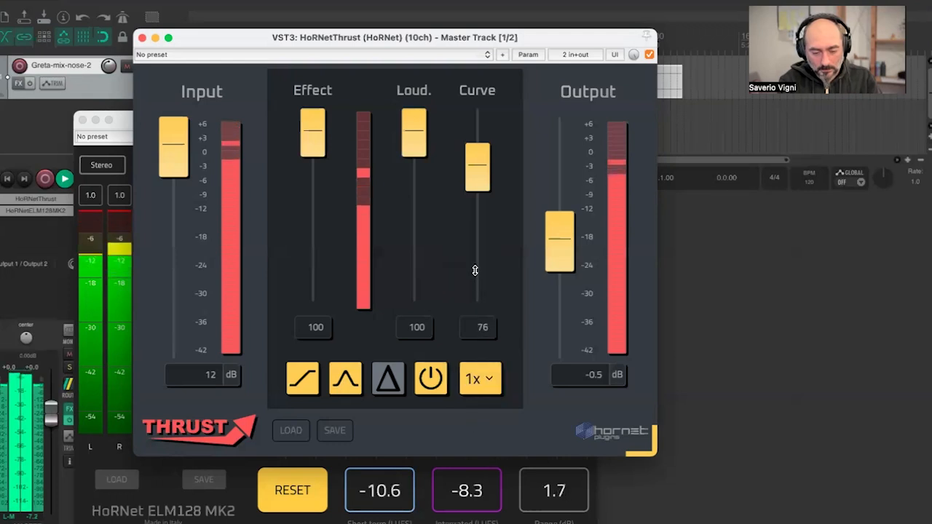
Stop playback and set Thrust's oversampling to the A. option
{"action": "key", "text": "space"}
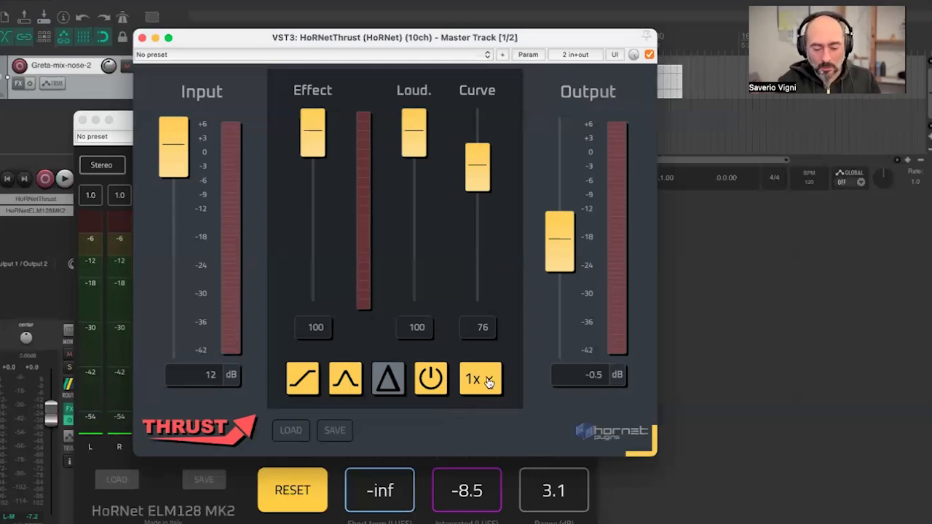
{"action": "left_click", "coordinate": [477, 395]}
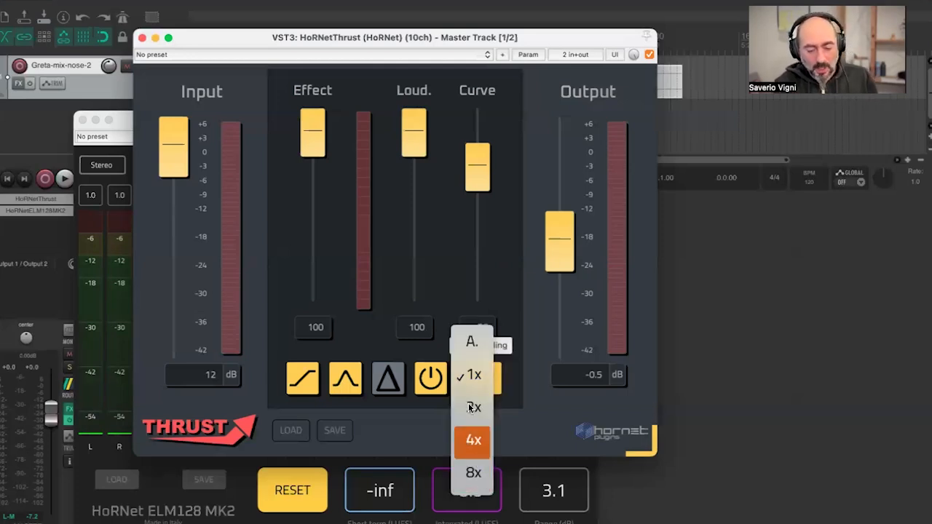
{"action": "left_click", "coordinate": [469, 341]}
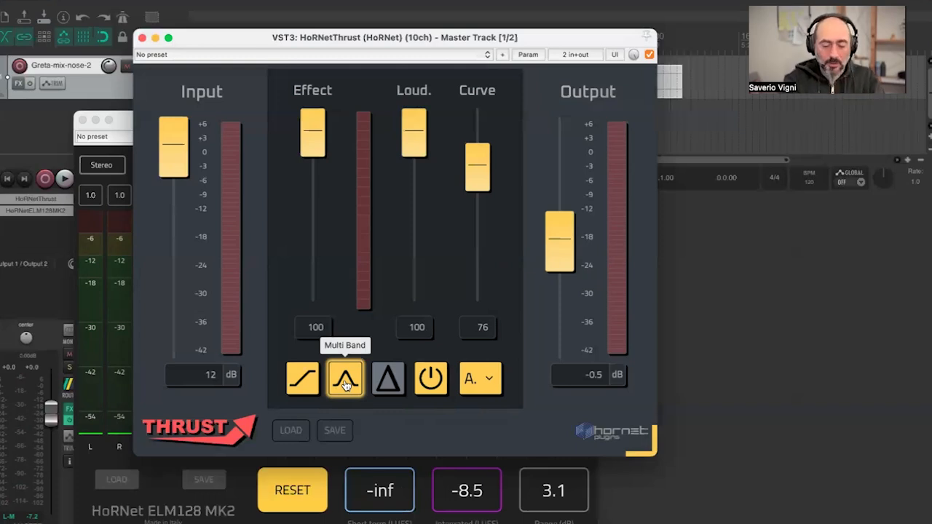
Compare Thrust with Multi Band switched off and on during playback, leaving Multi Band on and stopping playback
{"action": "key", "text": "space"}
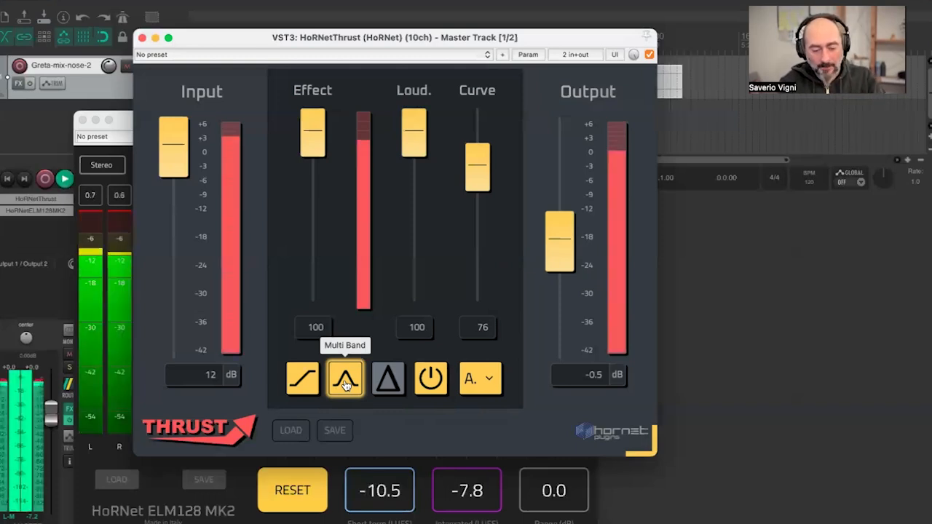
{"action": "left_click", "coordinate": [346, 385]}
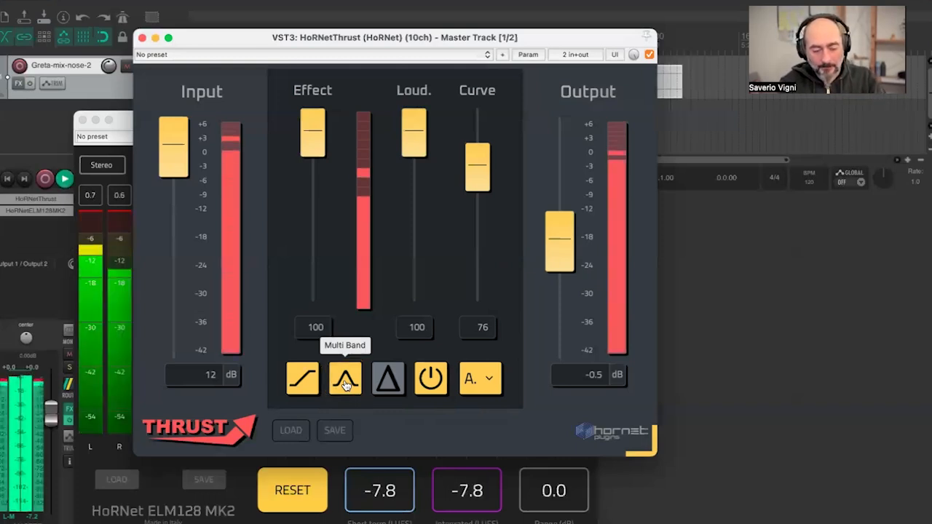
{"action": "left_click", "coordinate": [347, 385]}
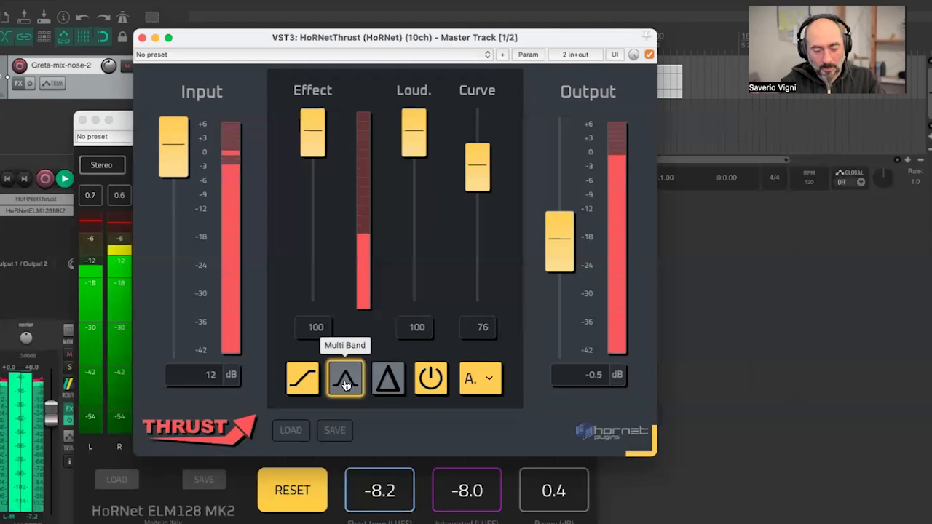
{"action": "key", "text": "space"}
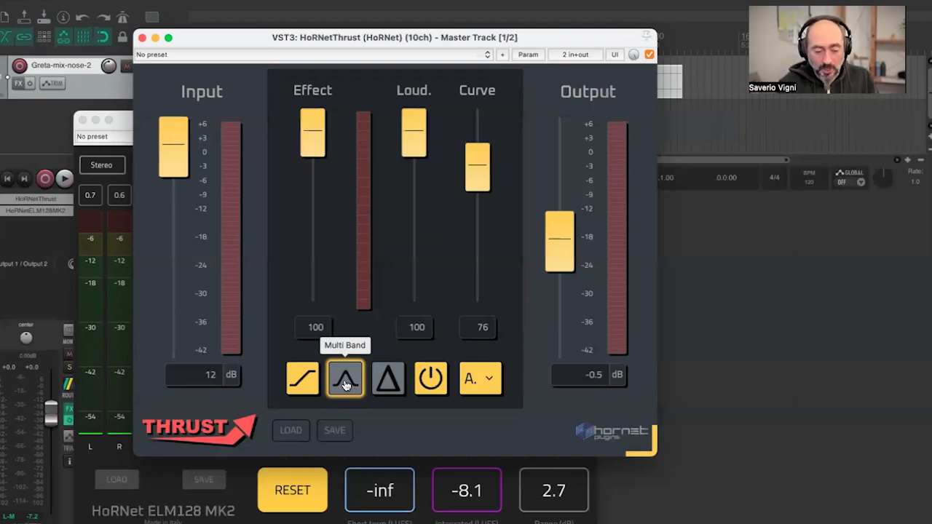
{"action": "key", "text": "space"}
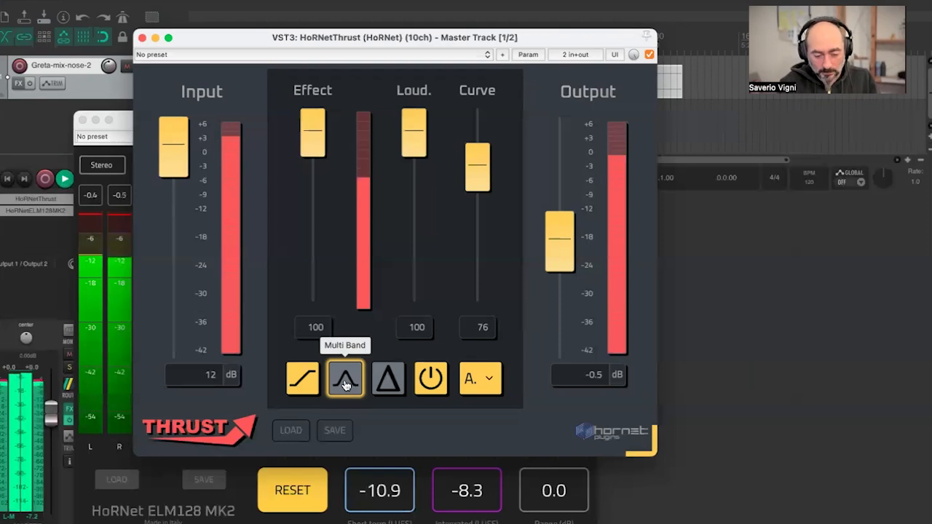
{"action": "left_click", "coordinate": [347, 384]}
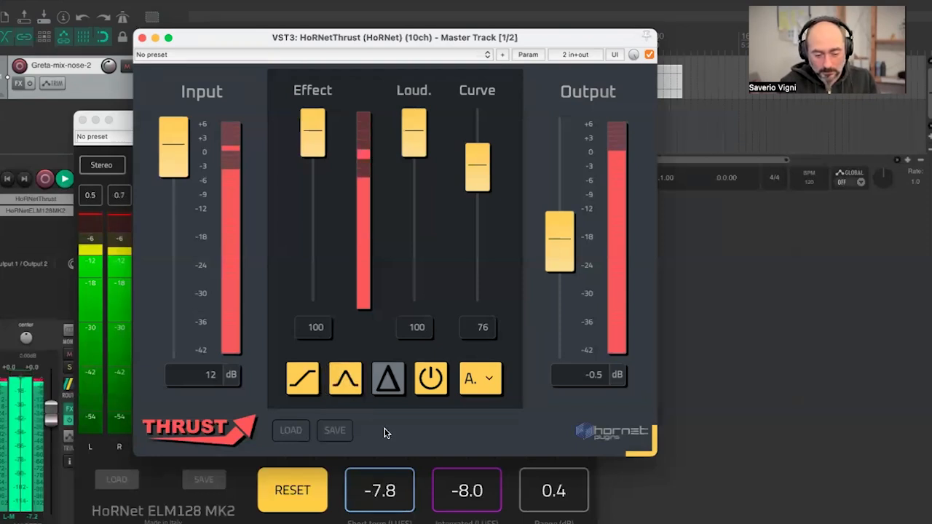
{"action": "left_click", "coordinate": [347, 384]}
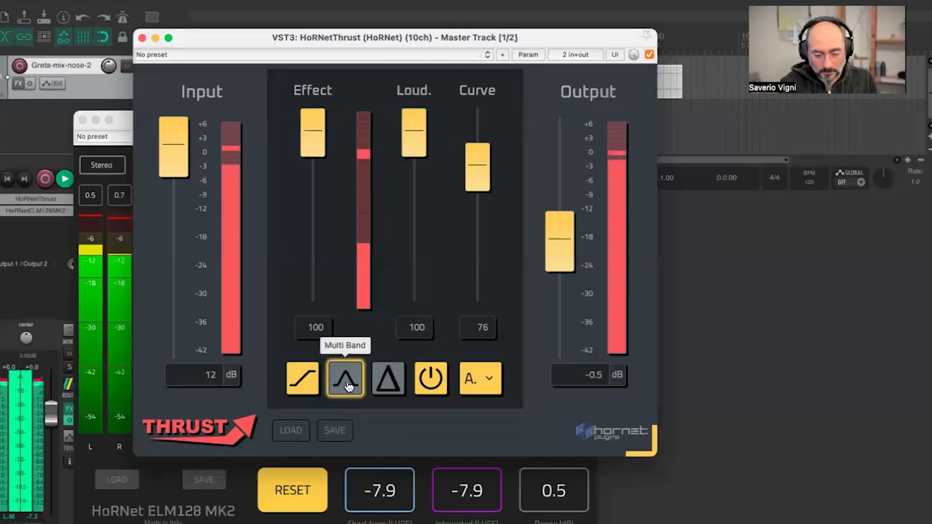
{"action": "left_click", "coordinate": [348, 386]}
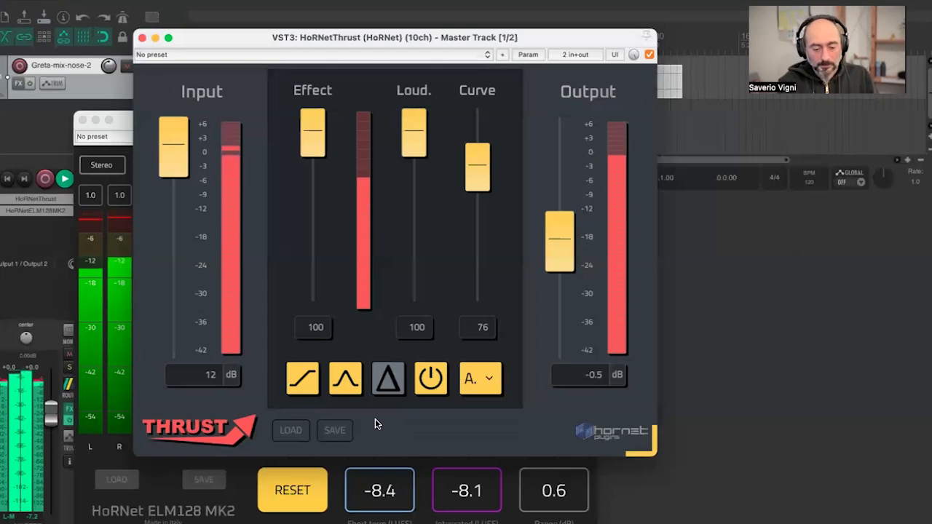
{"action": "key", "text": "space"}
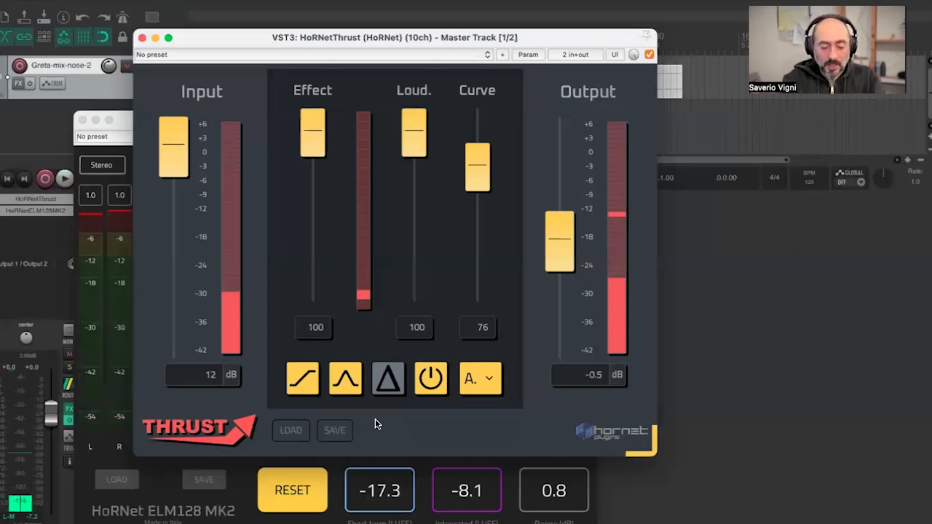
Audition the master with Thrust's Clip 0dB disabled, and again with it re-enabled
{"action": "left_click", "coordinate": [302, 386]}
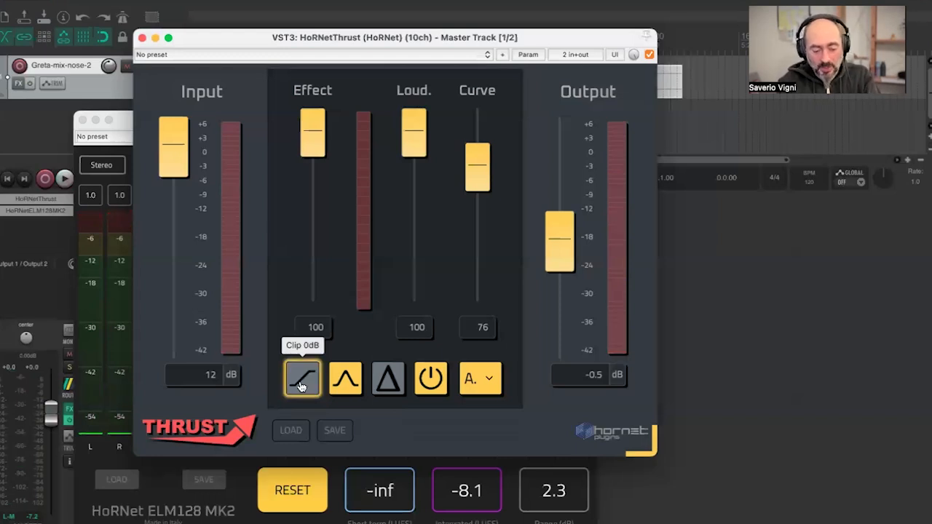
{"action": "key", "text": "space"}
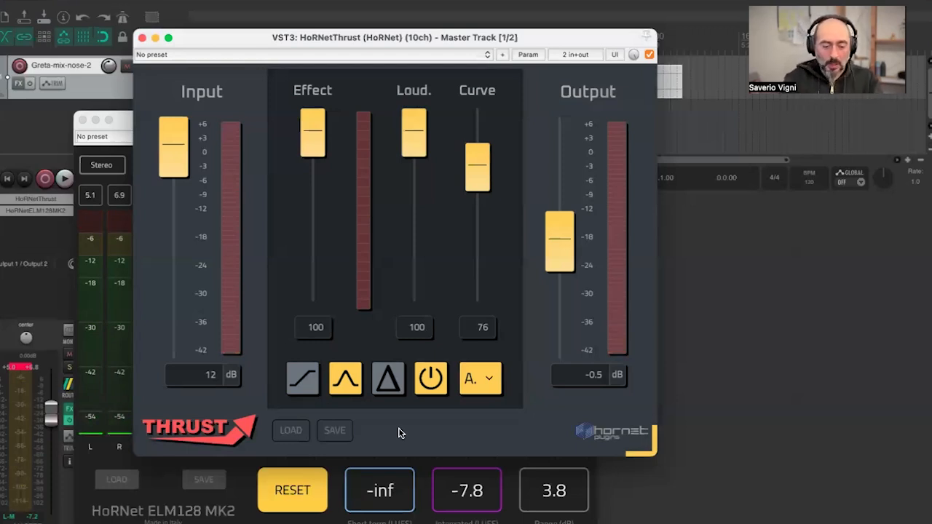
{"action": "left_click", "coordinate": [295, 377]}
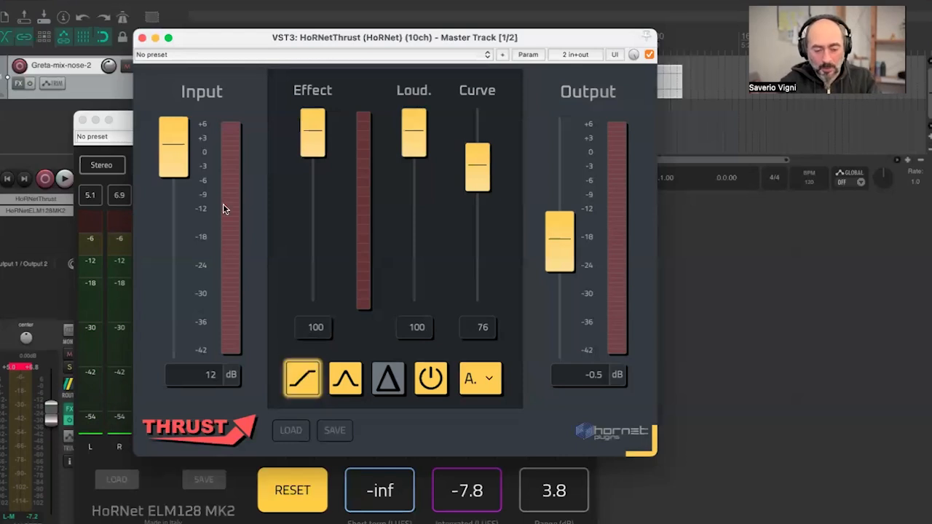
{"action": "key", "text": "space"}
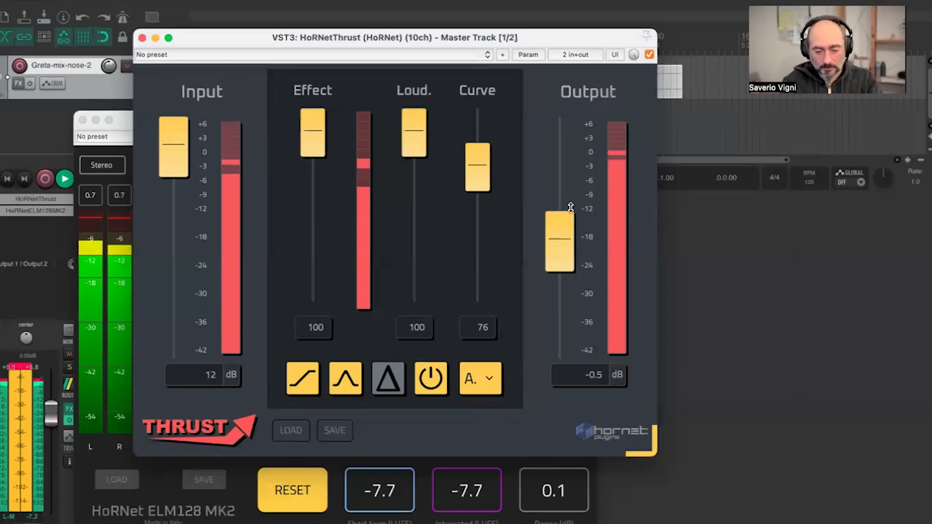
{"action": "key", "text": "space"}
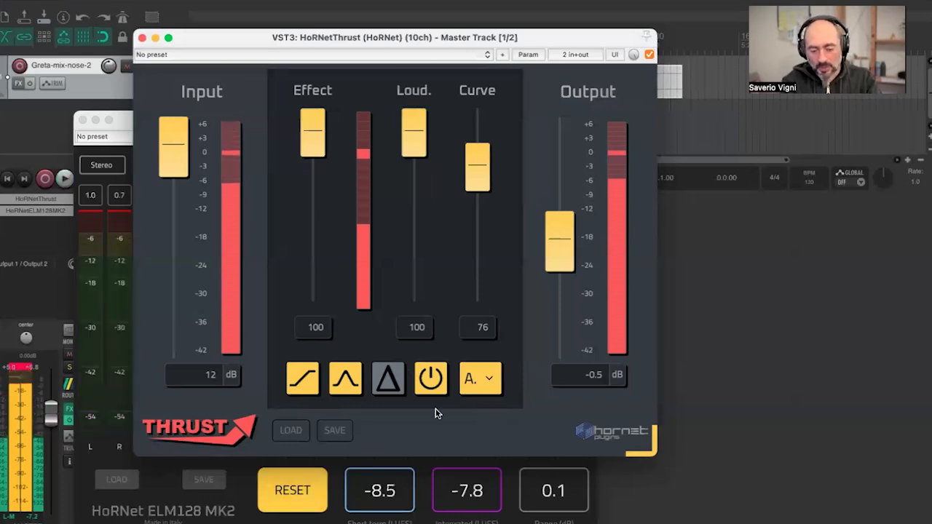
Bypass Thrust's effect during playback, re-enable it to compare the processed sound, and stop playback
{"action": "left_click", "coordinate": [432, 385]}
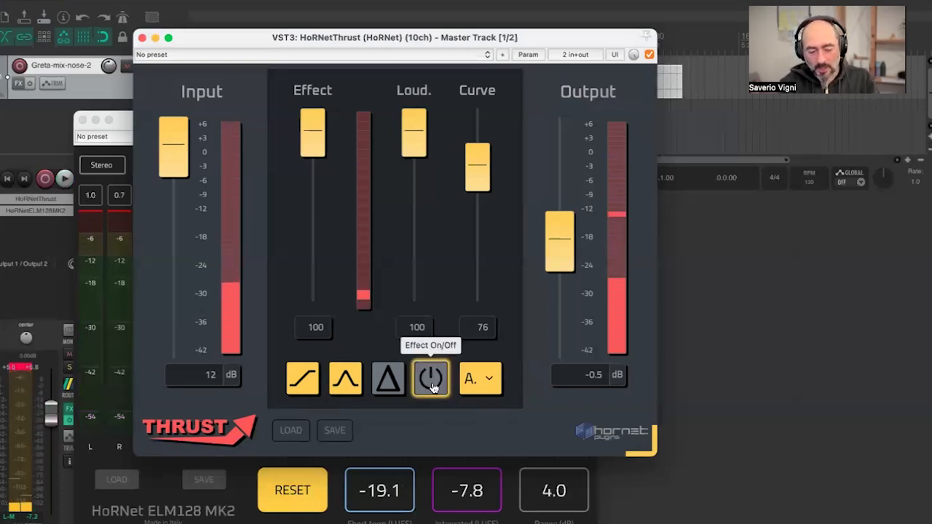
{"action": "key", "text": "space"}
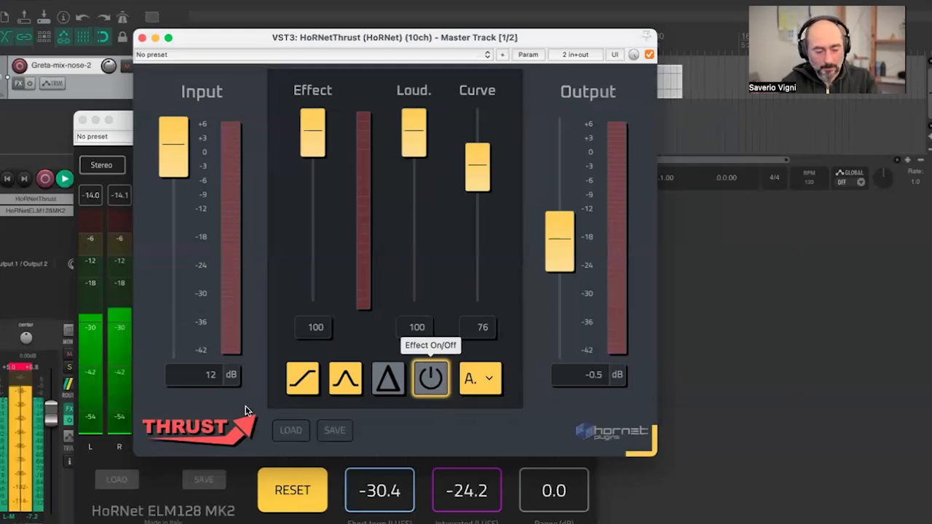
{"action": "left_click", "coordinate": [53, 421]}
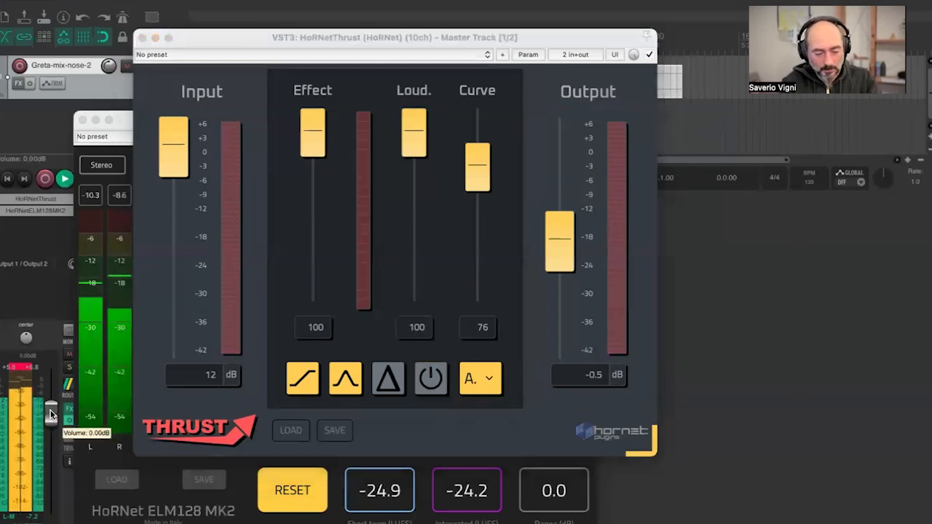
{"action": "left_click", "coordinate": [429, 390]}
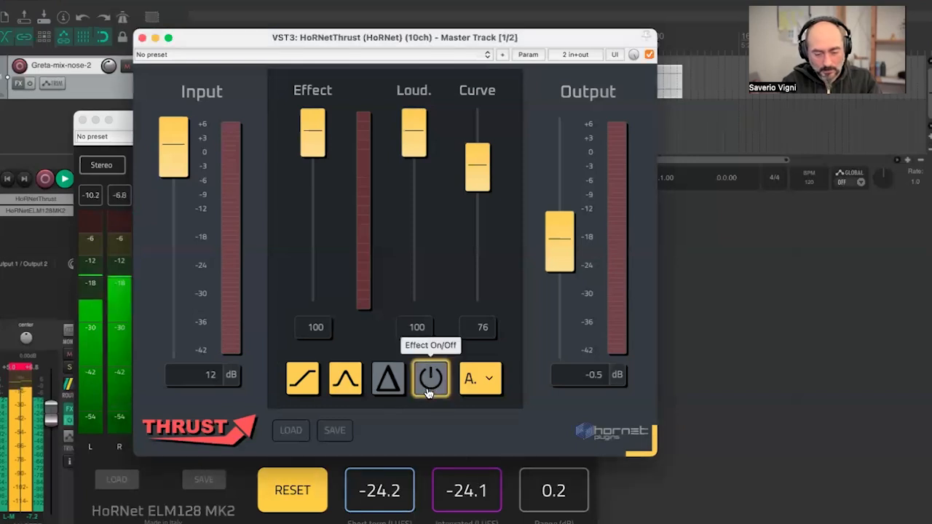
{"action": "left_click", "coordinate": [429, 392]}
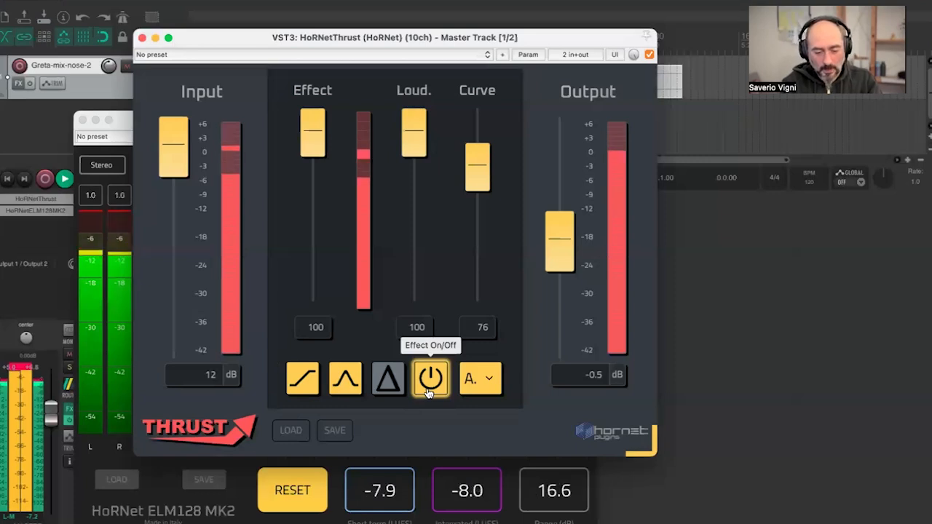
{"action": "key", "text": "space"}
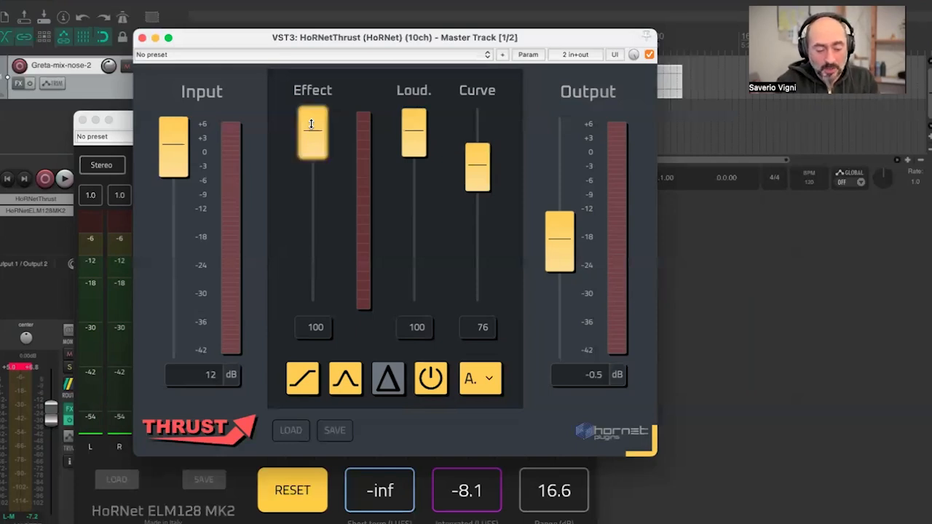
Set Thrust's Effect amount to 70 with Clip 0dB turned off, and briefly audition the result
{"action": "left_click_drag", "start_coordinate": [311, 124], "coordinate": [306, 194]}
{"action": "left_click", "coordinate": [302, 377]}
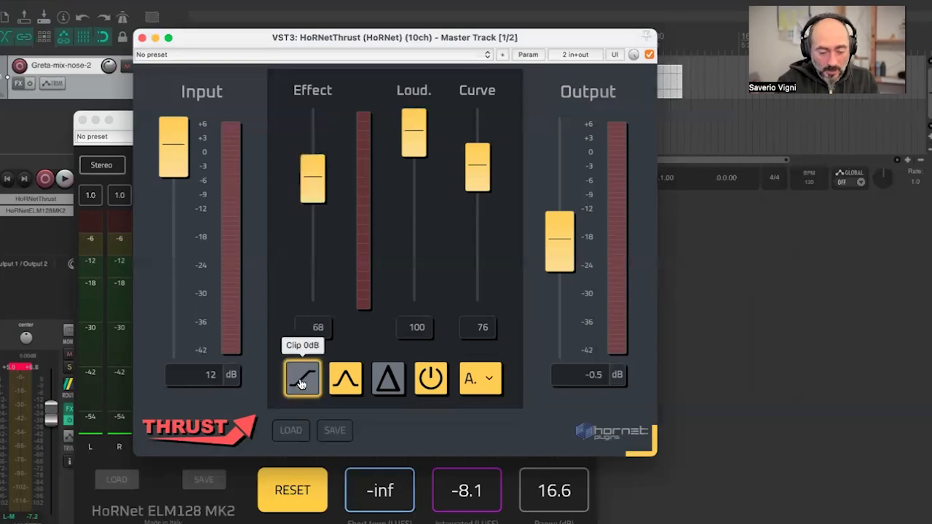
{"action": "left_click_drag", "start_coordinate": [315, 185], "coordinate": [313, 177]}
{"action": "left_click", "coordinate": [310, 325]}
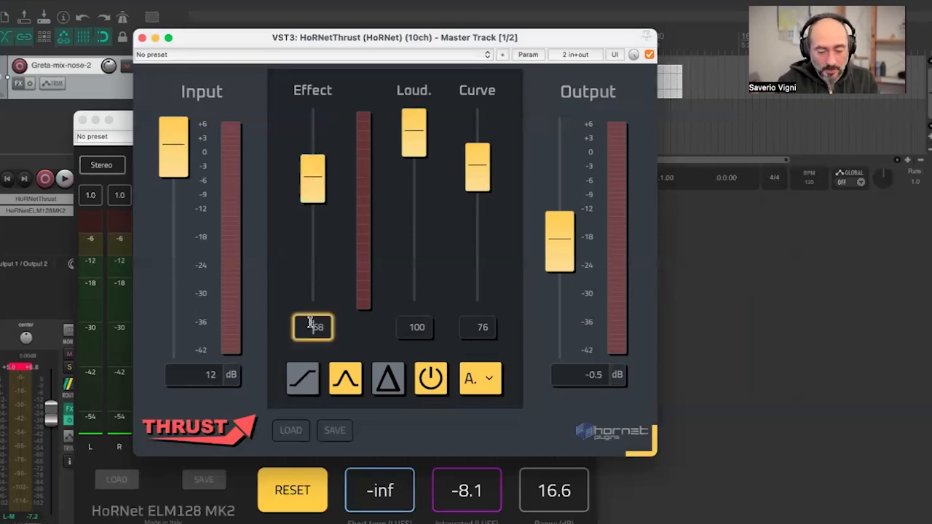
{"action": "double_click", "coordinate": [311, 325]}
{"action": "type", "text": "70"}
{"action": "key", "text": "Return"}
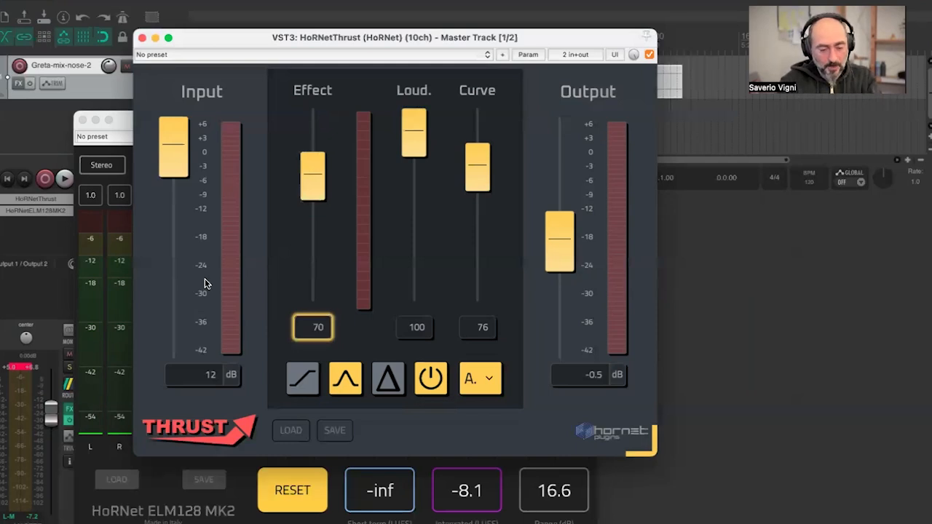
{"action": "key", "text": "space"}
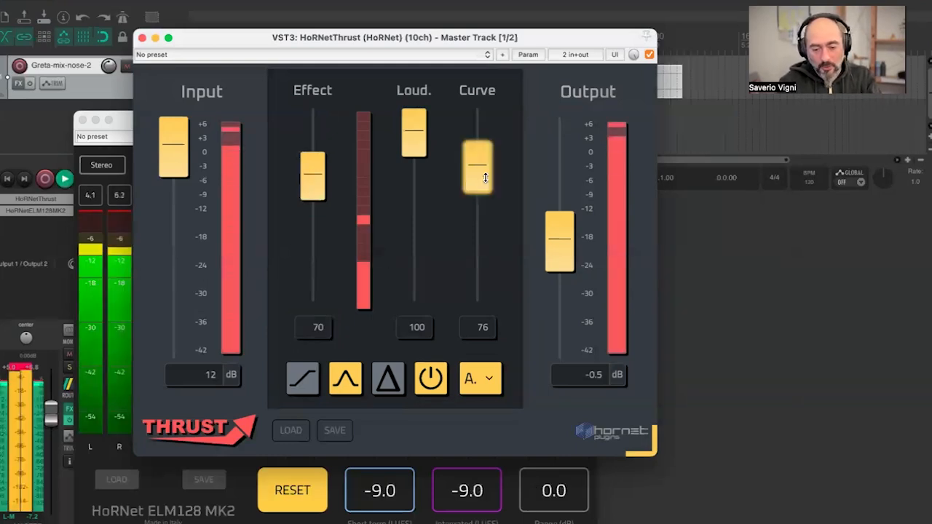
{"action": "key", "text": "space"}
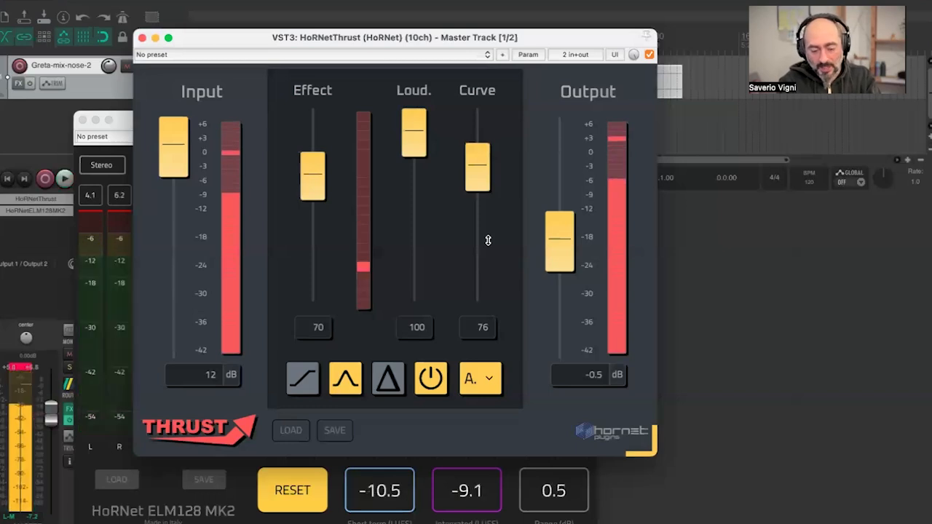
Add the AU version of HoRNetMagnusMK3 to the master track and place it before HoRNetELM128MK2 in the effects chain
{"action": "double_click", "coordinate": [33, 217]}
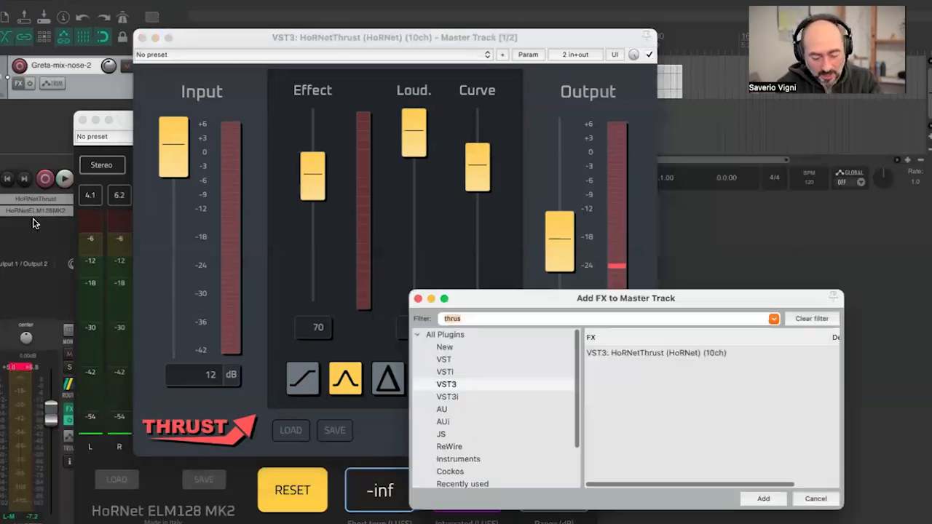
{"action": "type", "text": "magnu"}
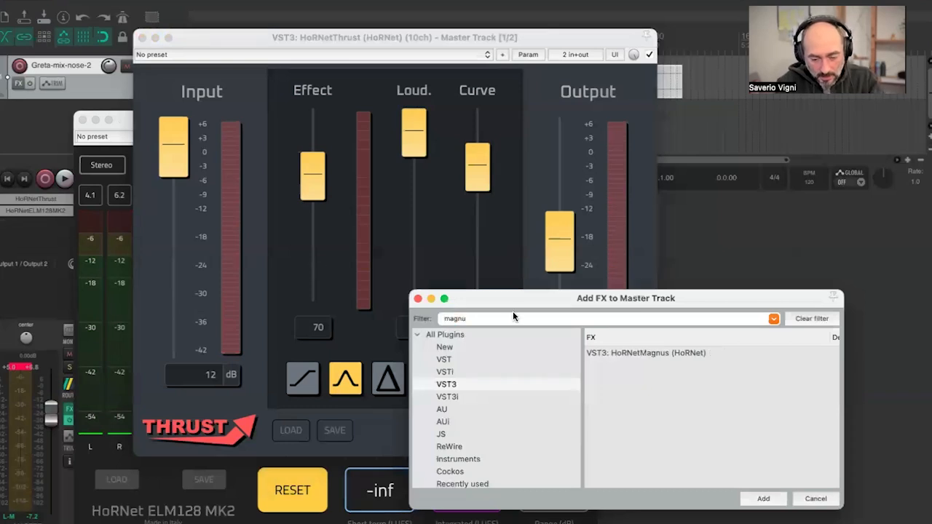
{"action": "left_click_drag", "start_coordinate": [471, 288], "coordinate": [426, 272]}
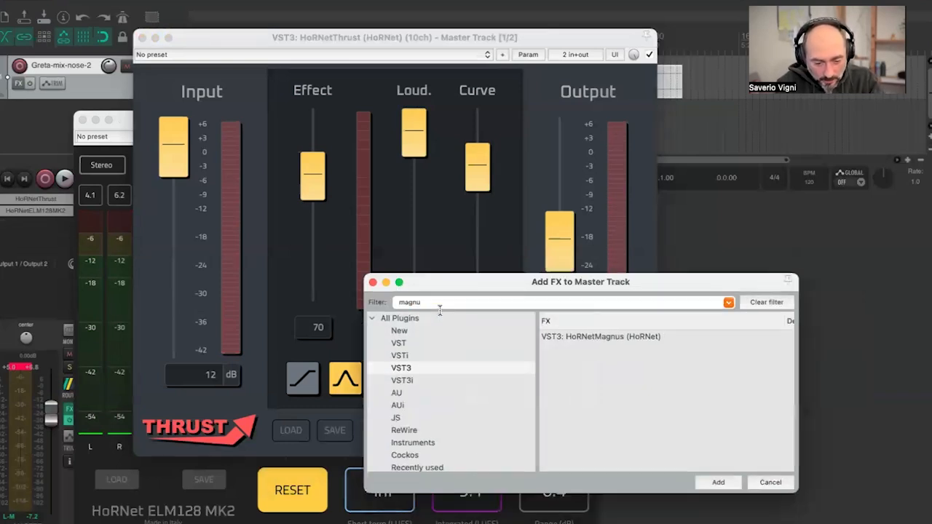
{"action": "left_click", "coordinate": [398, 342]}
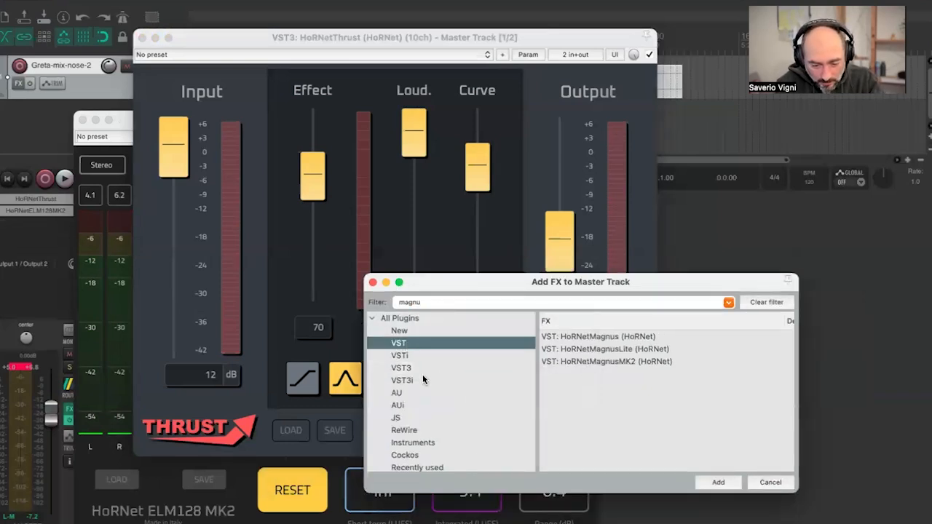
{"action": "left_click", "coordinate": [397, 394]}
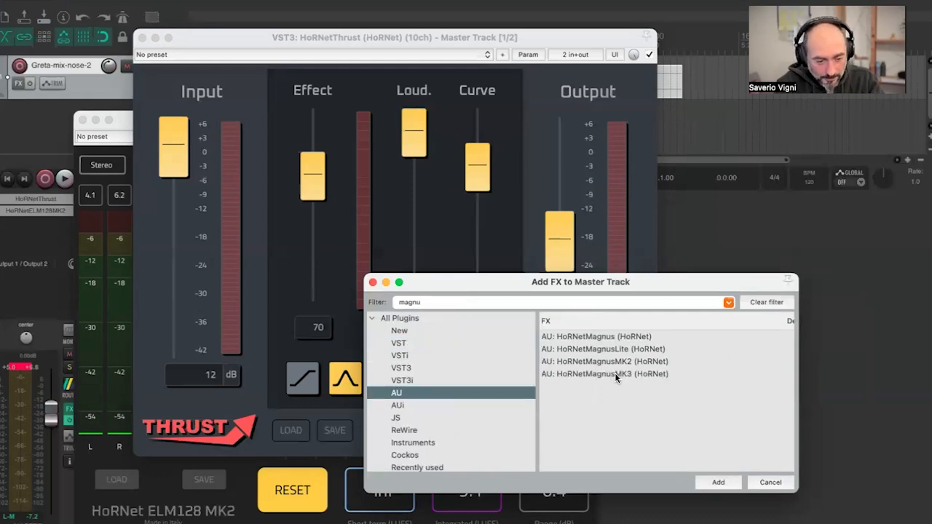
{"action": "left_click", "coordinate": [615, 373]}
{"action": "double_click", "coordinate": [571, 373]}
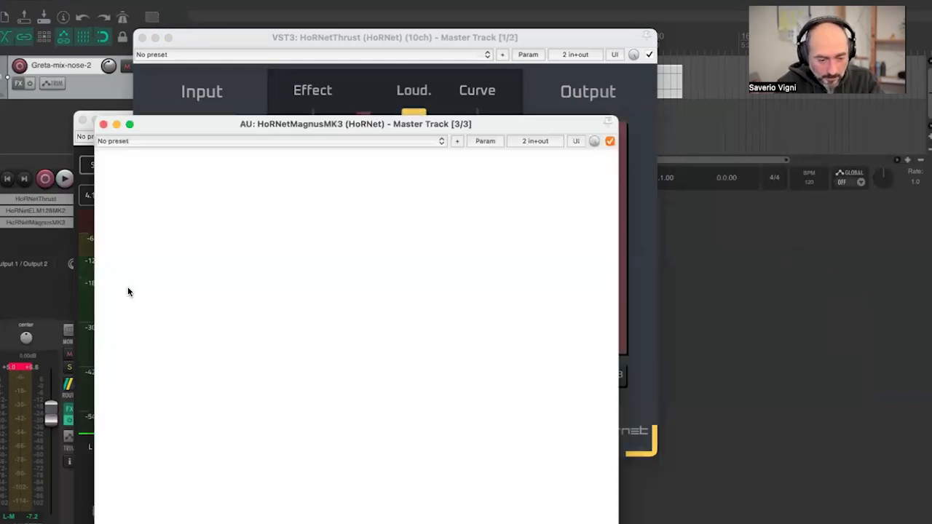
{"action": "left_click_drag", "start_coordinate": [54, 211], "coordinate": [51, 233]}
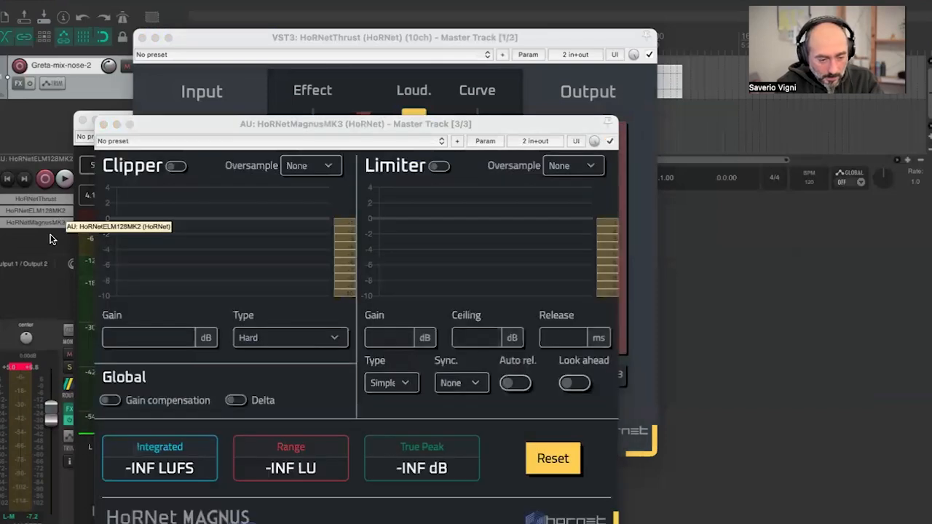
Turn off Magnus's Clipper, set the Limiter's oversampling to 4x, and start playback
{"action": "left_click", "coordinate": [178, 162]}
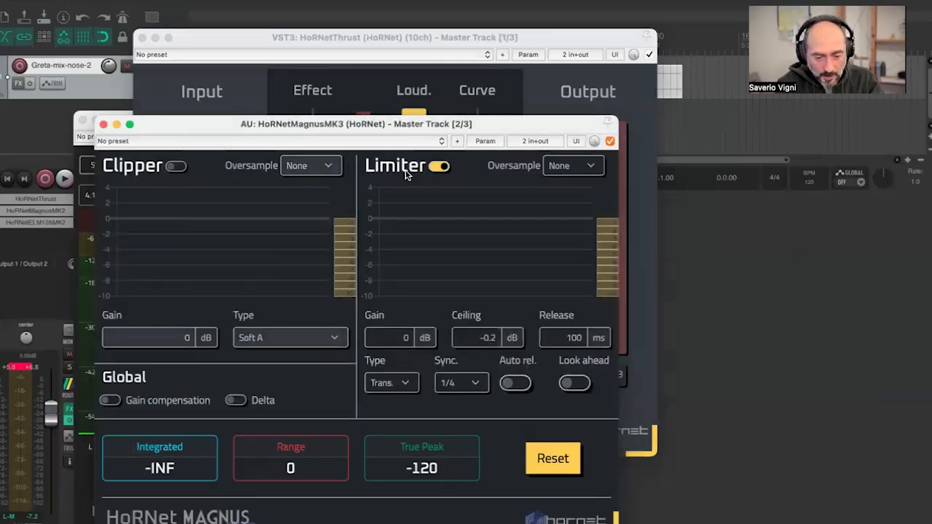
{"action": "left_click", "coordinate": [573, 166]}
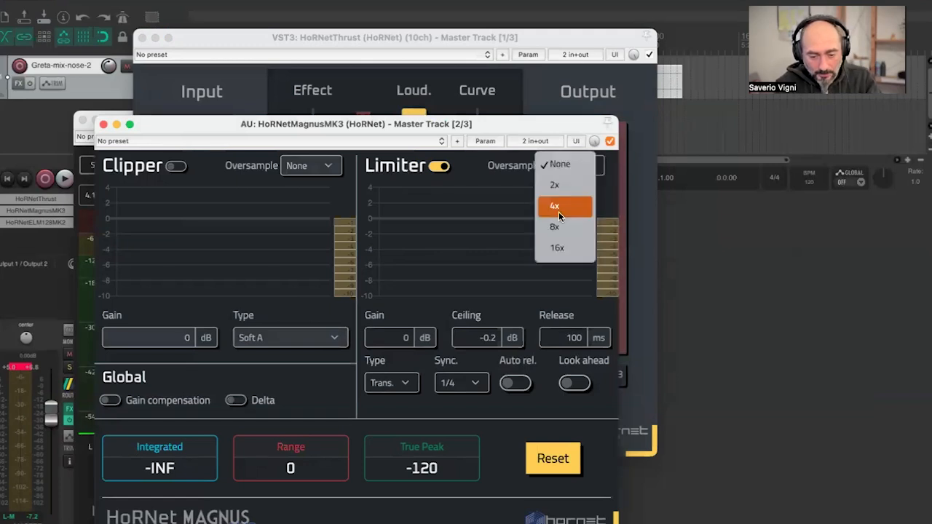
{"action": "left_click", "coordinate": [558, 210]}
{"action": "key", "text": "space"}
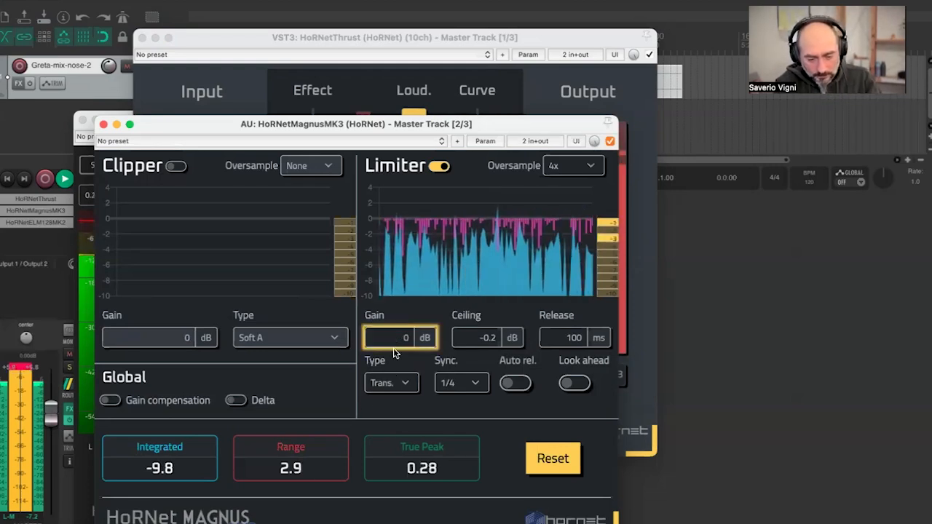
Enable the Limiter's auto release and look ahead during playback, and change its type to MK2
{"action": "left_click", "coordinate": [388, 383]}
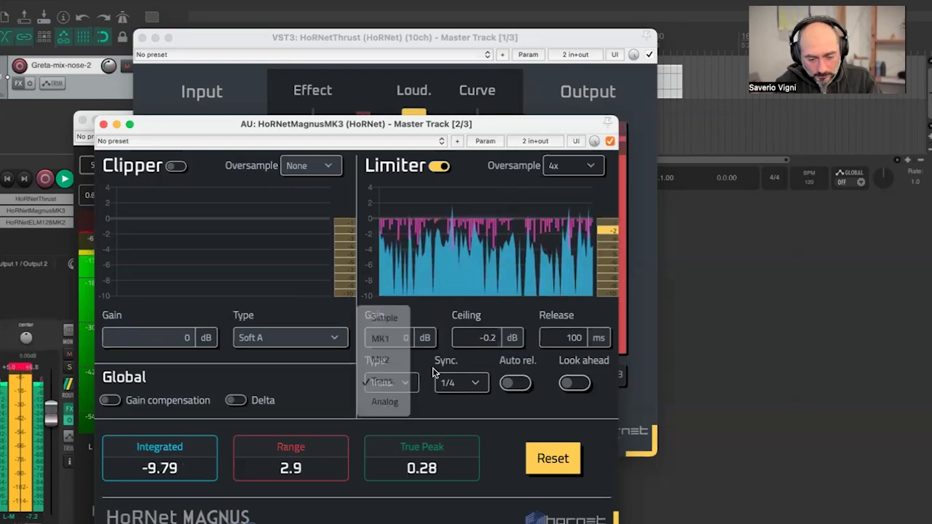
{"action": "left_click", "coordinate": [523, 386]}
{"action": "left_click", "coordinate": [523, 386]}
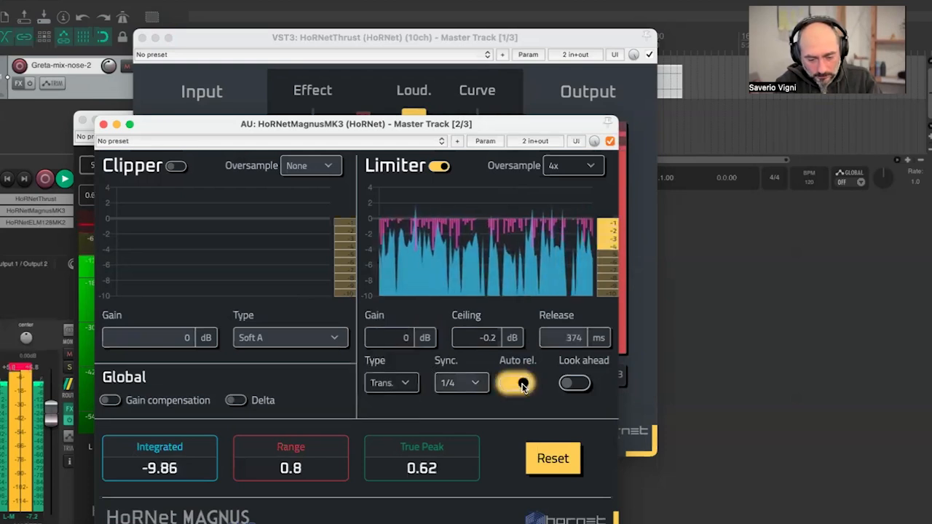
{"action": "left_click", "coordinate": [575, 383]}
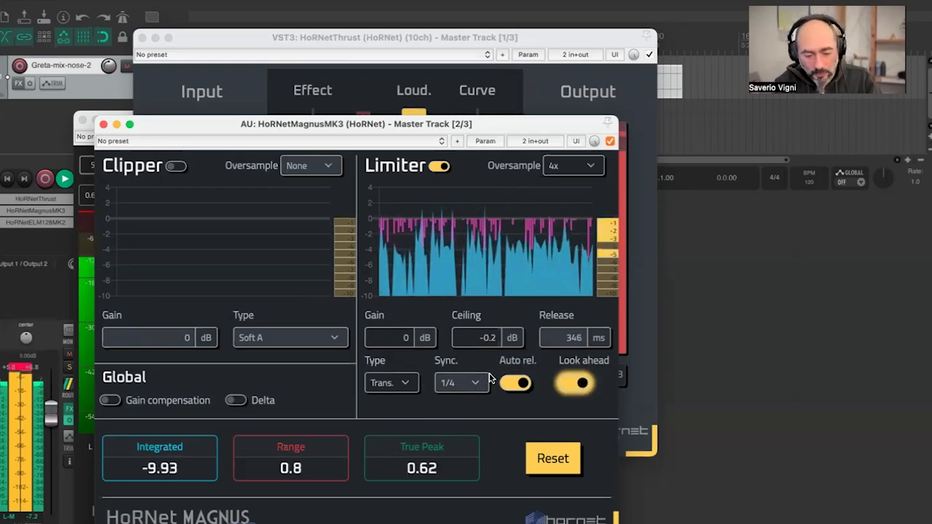
{"action": "left_click", "coordinate": [389, 386]}
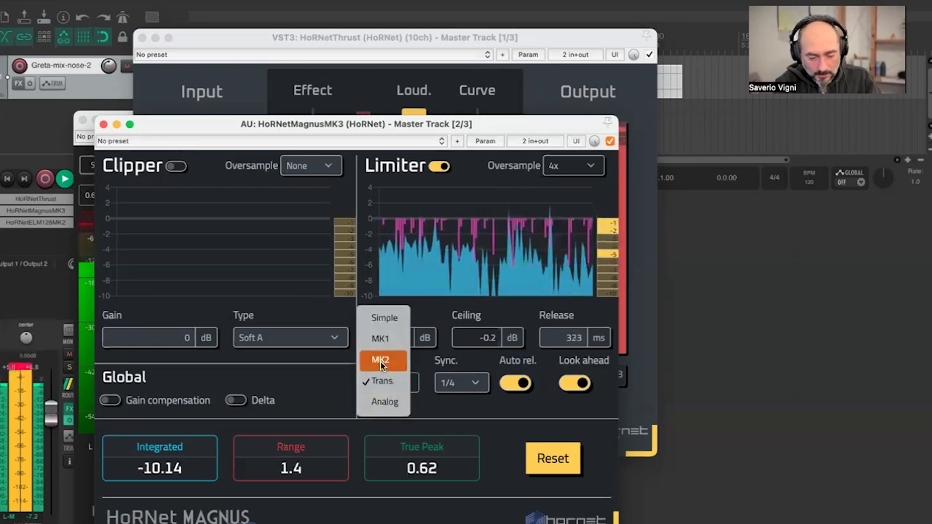
{"action": "left_click", "coordinate": [380, 364]}
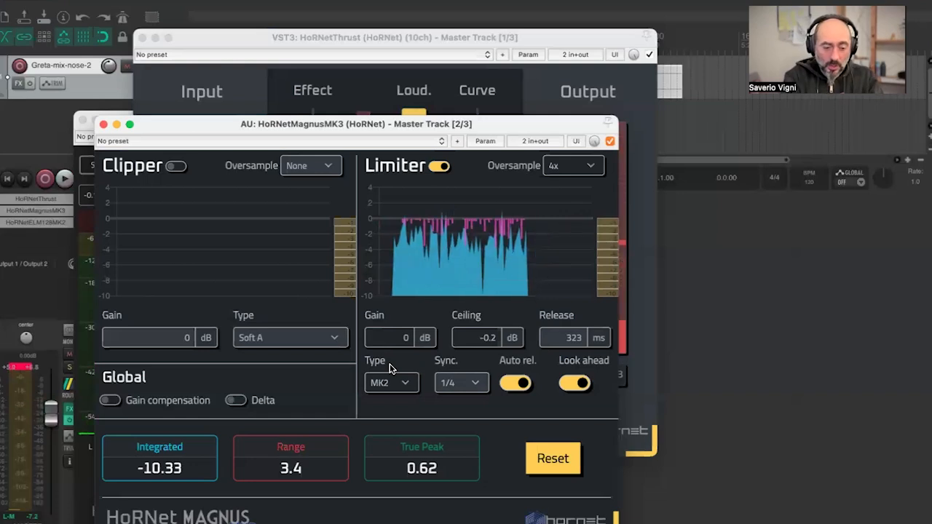
Turn on Magnus's Clipper with 8x oversampling, keeping its Soft A type
{"action": "left_click", "coordinate": [174, 167]}
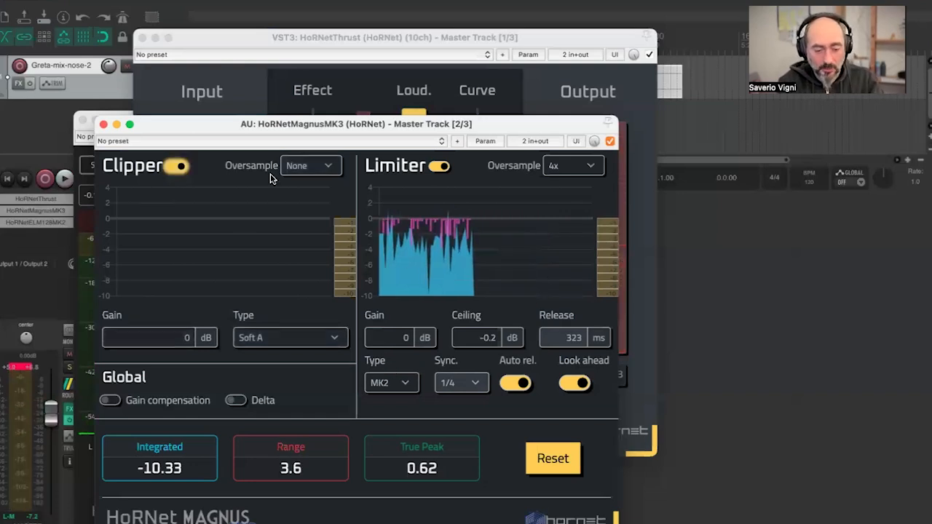
{"action": "left_click", "coordinate": [311, 166]}
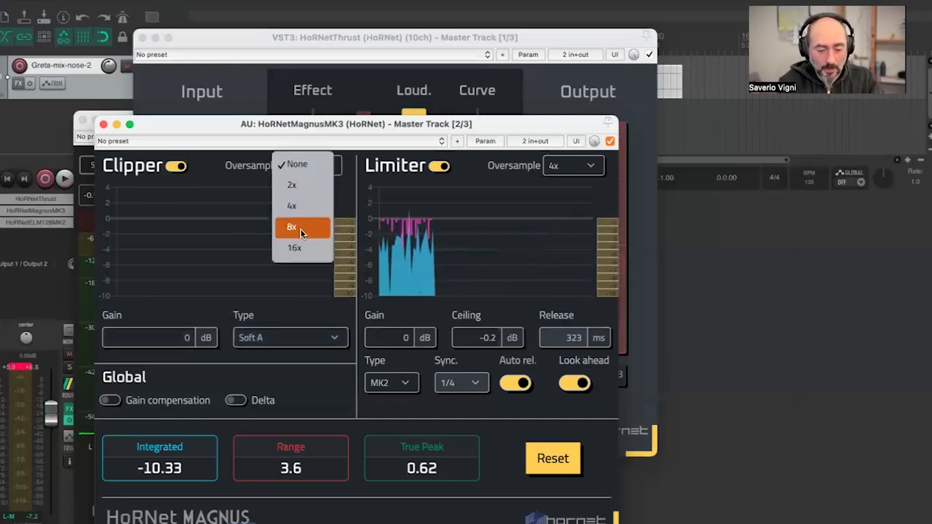
{"action": "left_click", "coordinate": [300, 227]}
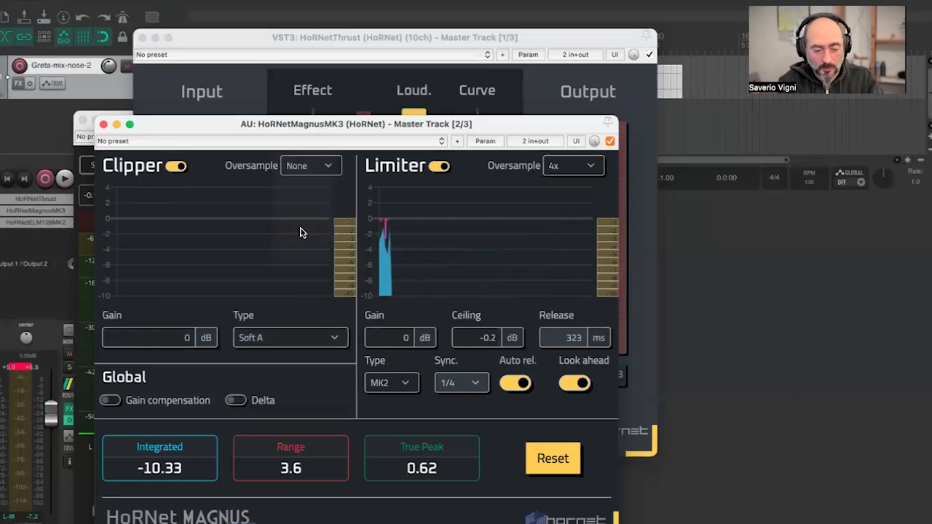
{"action": "left_click", "coordinate": [268, 337]}
During playback, try a Clipper gain of -6 dB and settle on -1 dB
{"action": "left_click", "coordinate": [187, 343]}
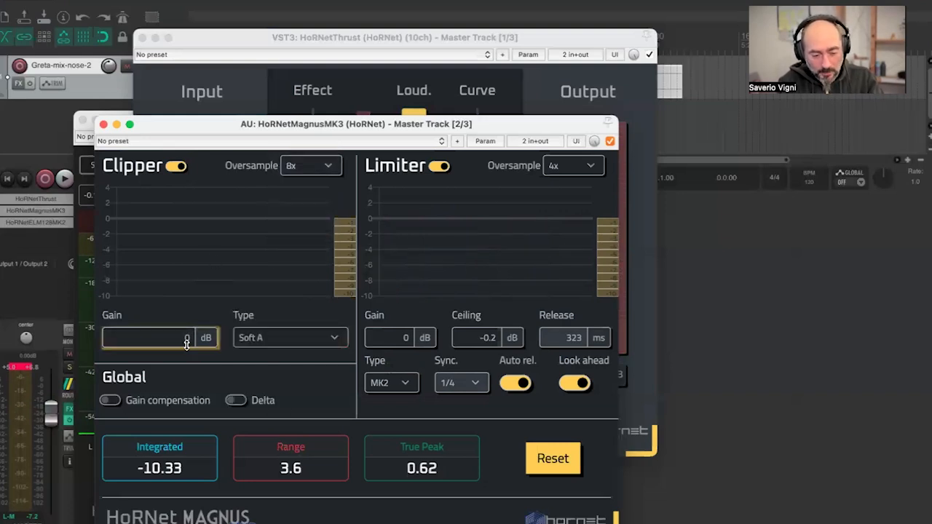
{"action": "key", "text": "space"}
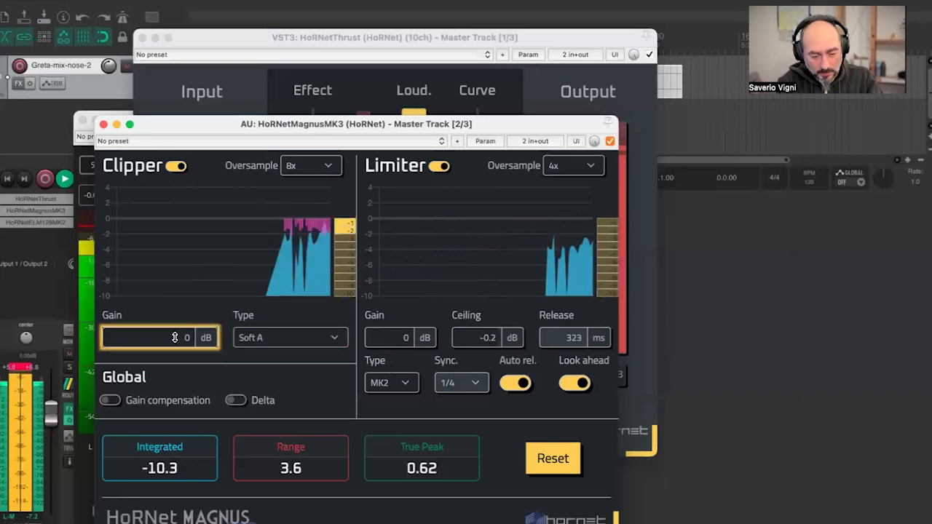
{"action": "type", "text": "-6"}
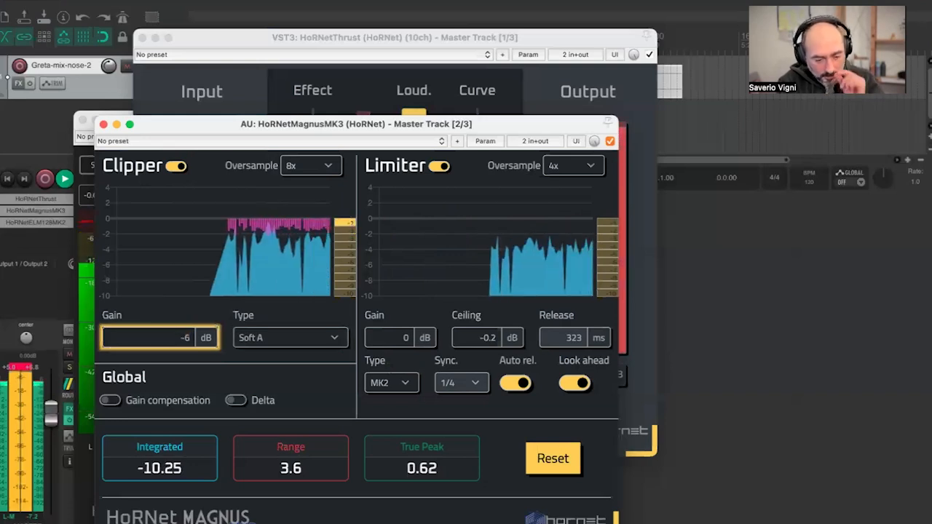
{"action": "double_click", "coordinate": [189, 335]}
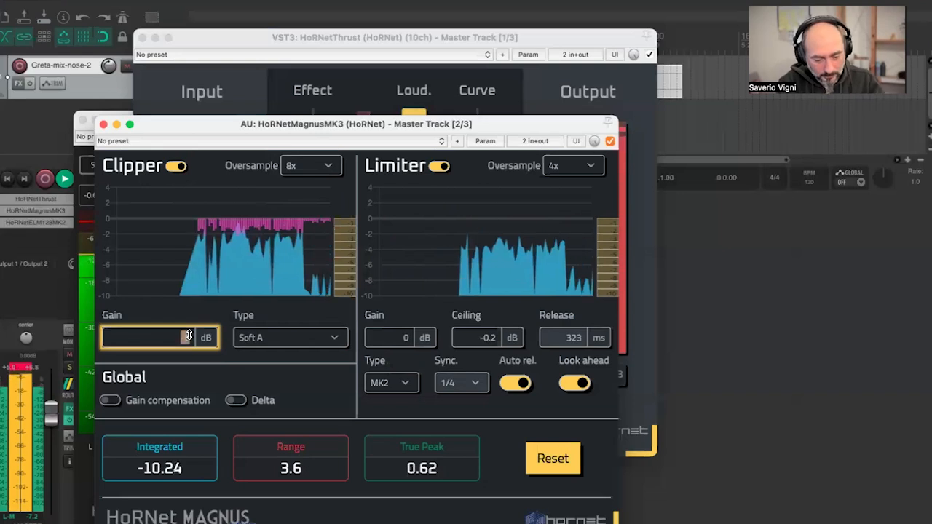
{"action": "type", "text": "-1"}
{"action": "key", "text": "Return"}
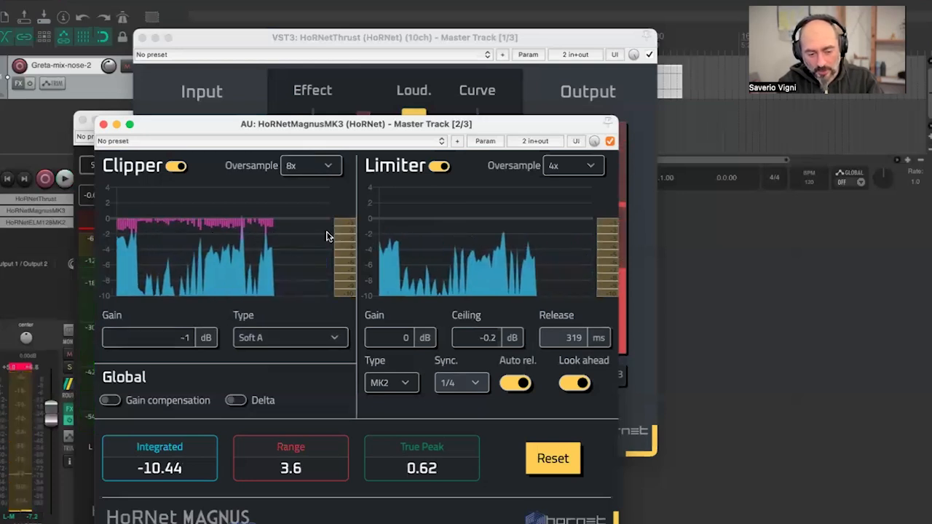
Resume playback with the Limiter gain kept at 0 dB, and reset Magnus's loudness measurements
{"action": "key", "text": "space"}
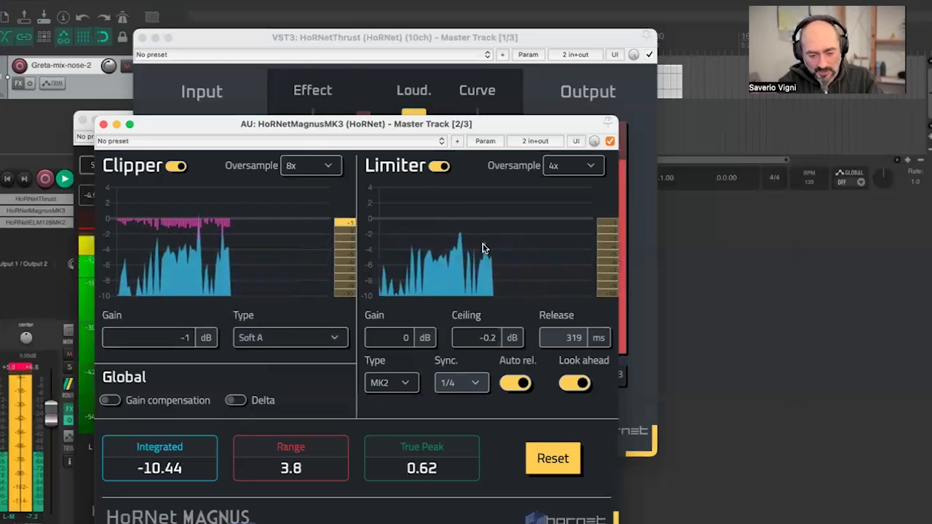
{"action": "type", "text": "0"}
{"action": "key", "text": "Return"}
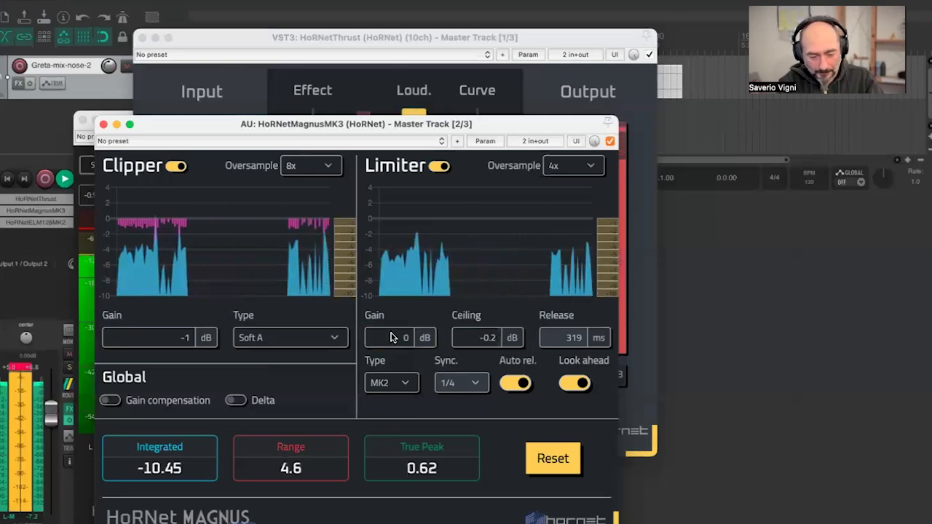
{"action": "left_click", "coordinate": [538, 458]}
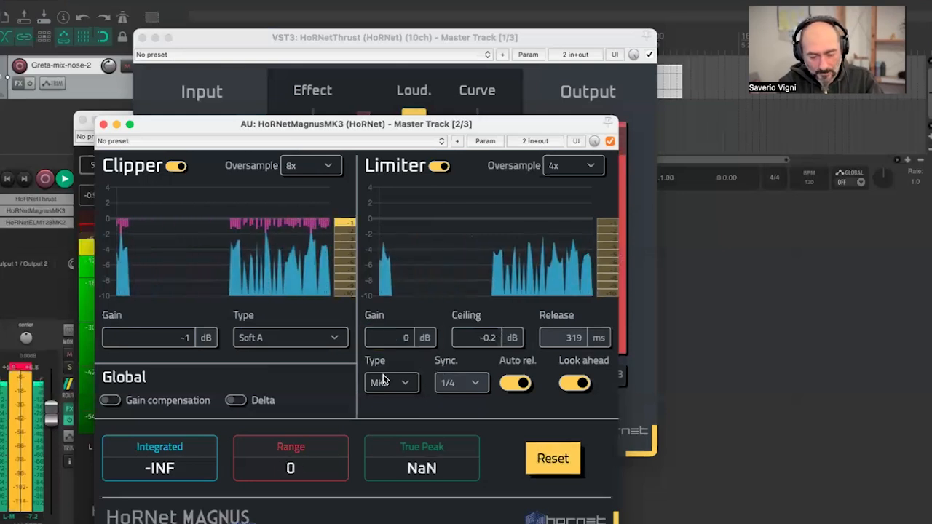
Audition the Limiter with 2 dB of gain, and raise its gain to 3 dB
{"action": "left_click", "coordinate": [394, 338]}
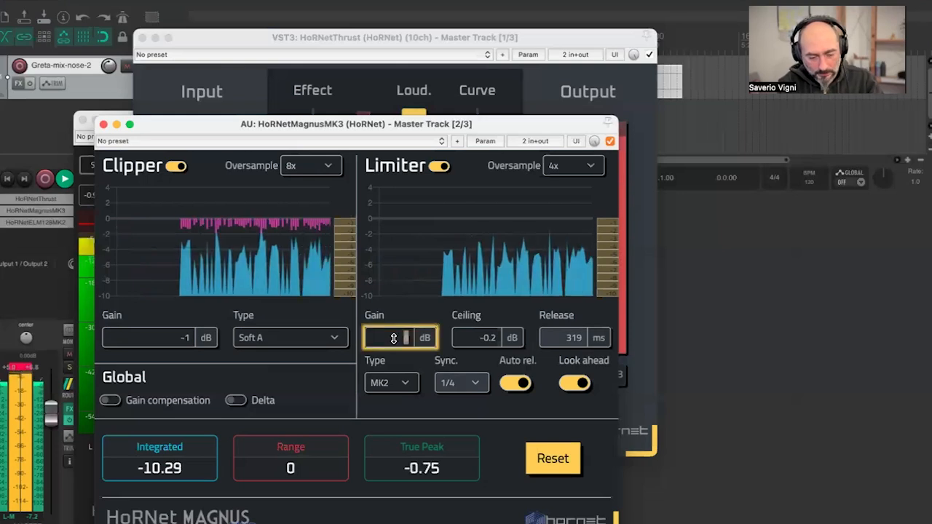
{"action": "type", "text": "2"}
{"action": "key", "text": "Return"}
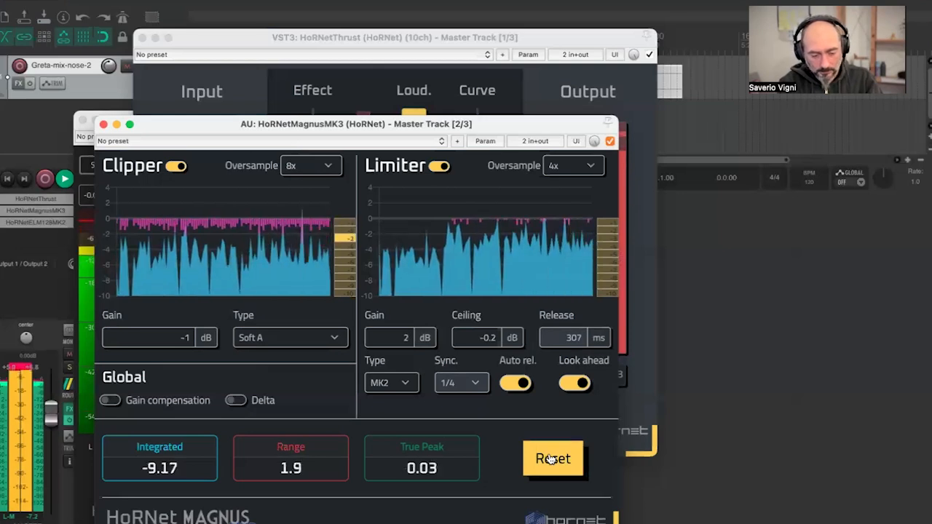
{"action": "left_click", "coordinate": [399, 340]}
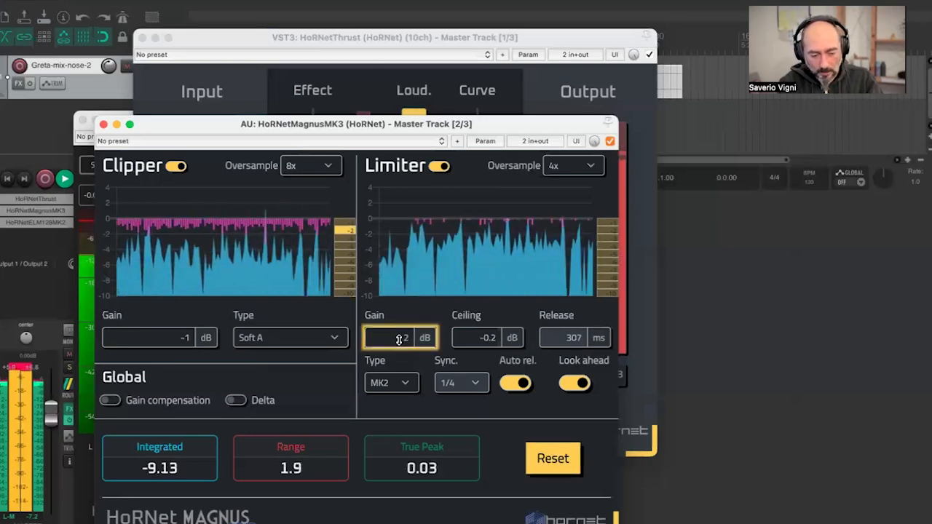
{"action": "double_click", "coordinate": [399, 340]}
{"action": "type", "text": "3"}
{"action": "key", "text": "Return"}
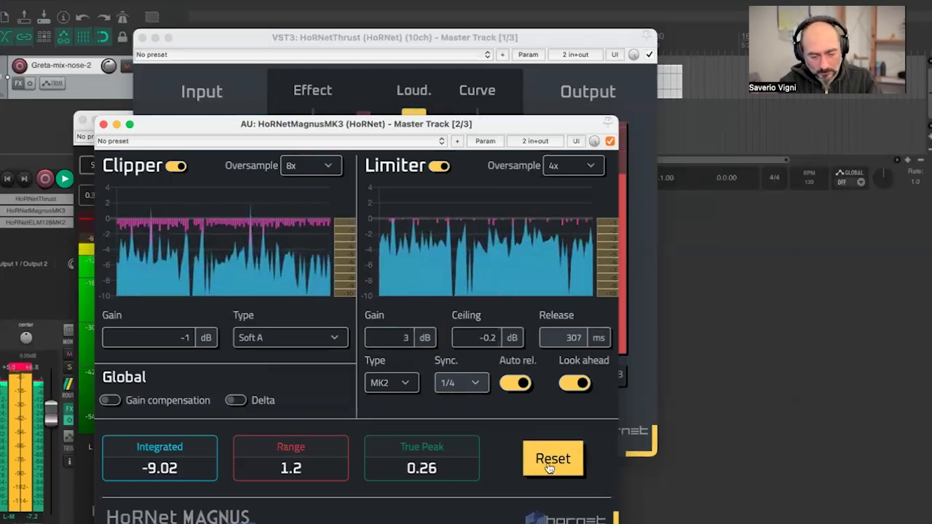
Restart playback with cleared loudness readings to measure the master with the 3 dB Limiter gain
{"action": "key", "text": "space"}
{"action": "left_click", "coordinate": [553, 459]}
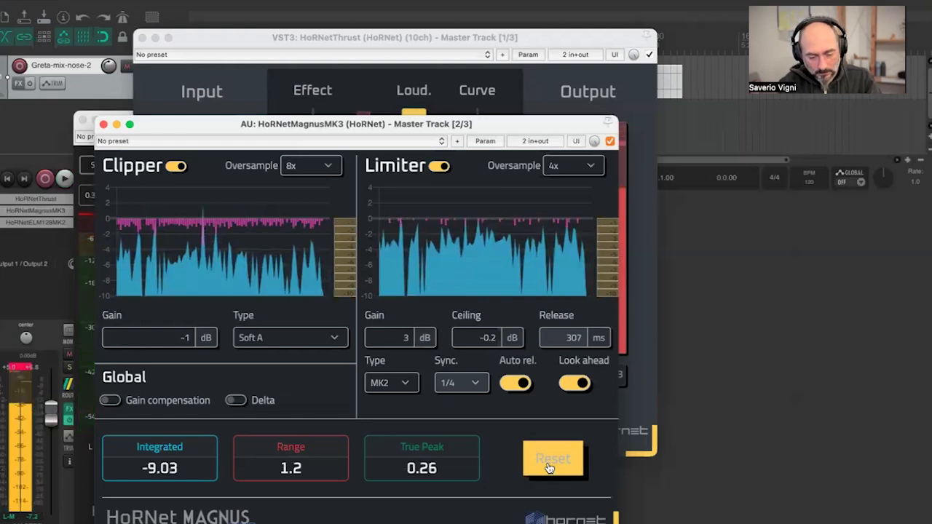
{"action": "key", "text": "space"}
{"action": "left_click", "coordinate": [550, 467]}
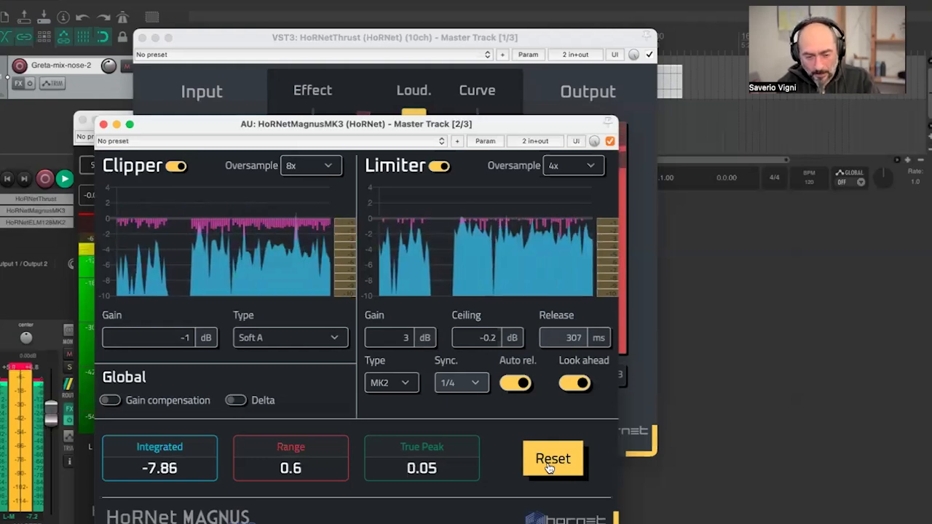
Bypass HoRNetMagnusMK3, re-enable Thrust's Clip 0dB, and set Thrust's Effect amount to 100
{"action": "left_click", "coordinate": [544, 83]}
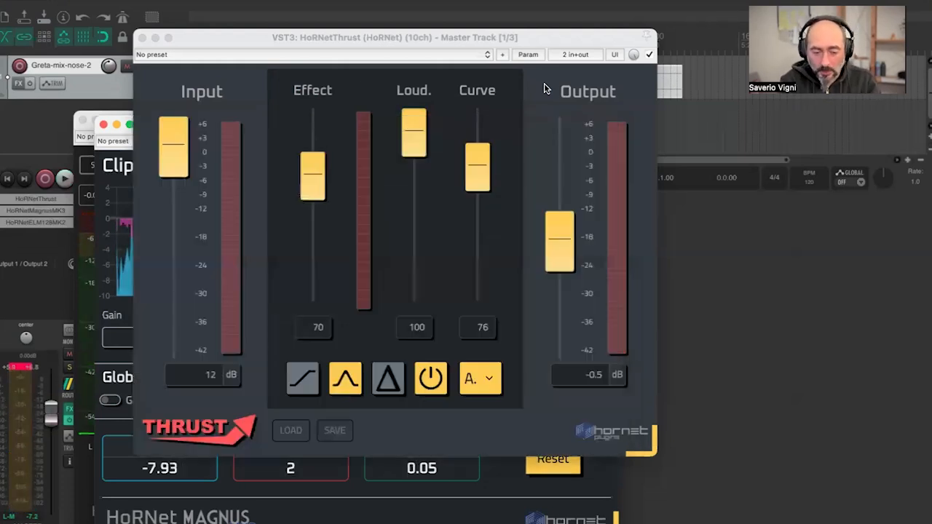
{"action": "left_click", "coordinate": [104, 218]}
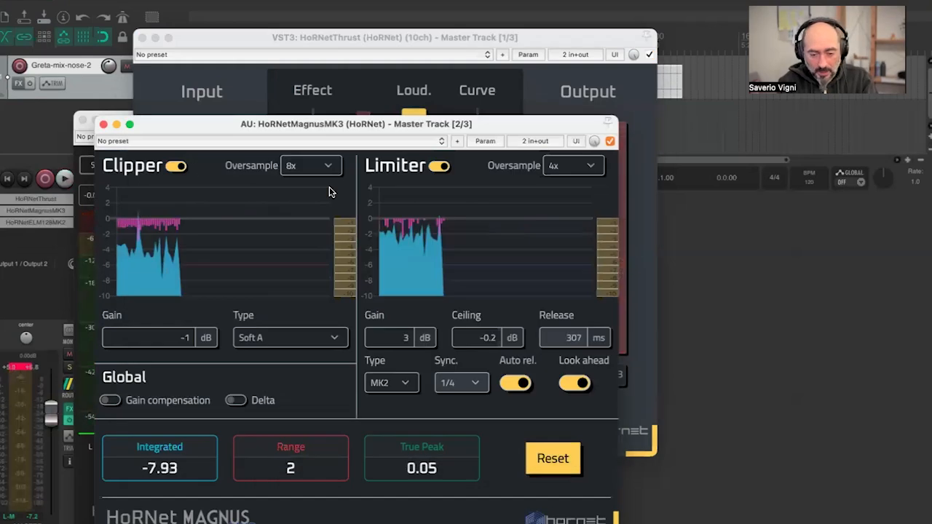
{"action": "left_click", "coordinate": [642, 101]}
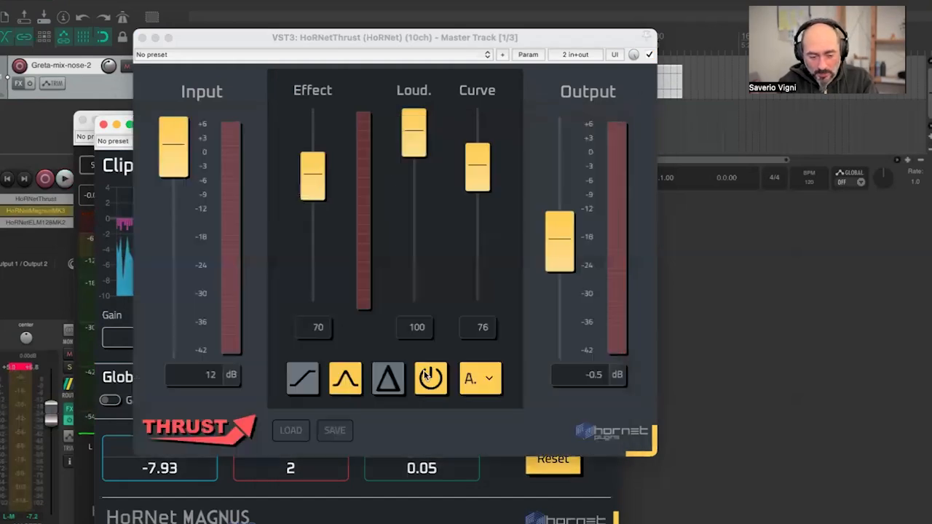
{"action": "left_click", "coordinate": [428, 375]}
{"action": "left_click", "coordinate": [300, 378]}
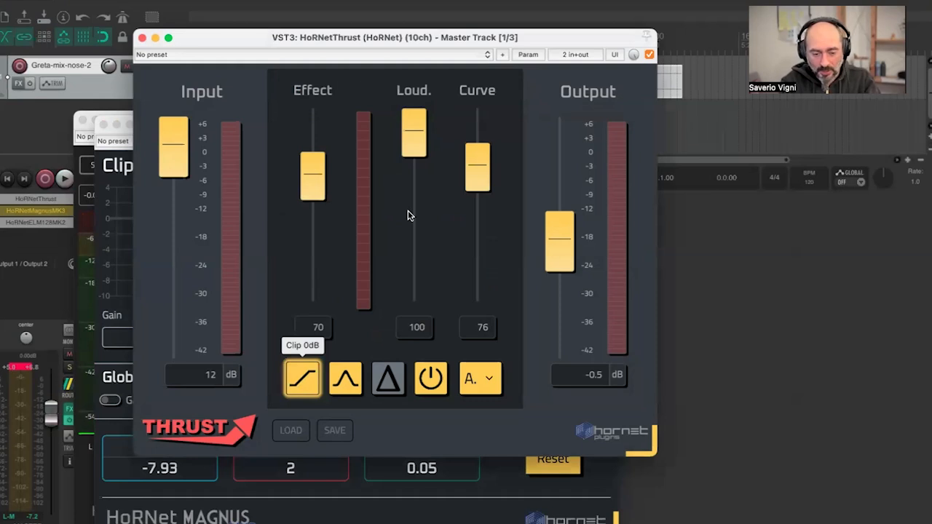
{"action": "left_click_drag", "start_coordinate": [311, 190], "coordinate": [296, 69]}
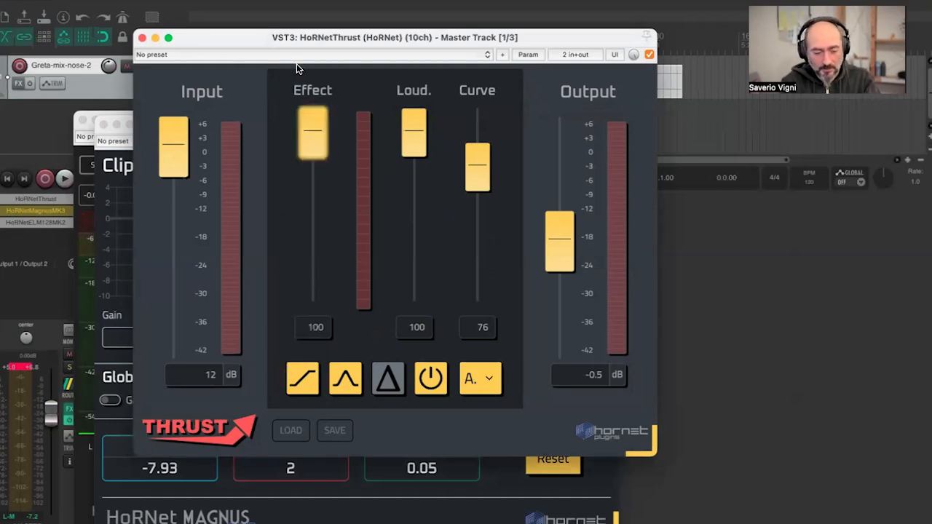
Audition the master through Thrust without Magnus, stop playback, and shift the Thrust window slightly
{"action": "key", "text": "space"}
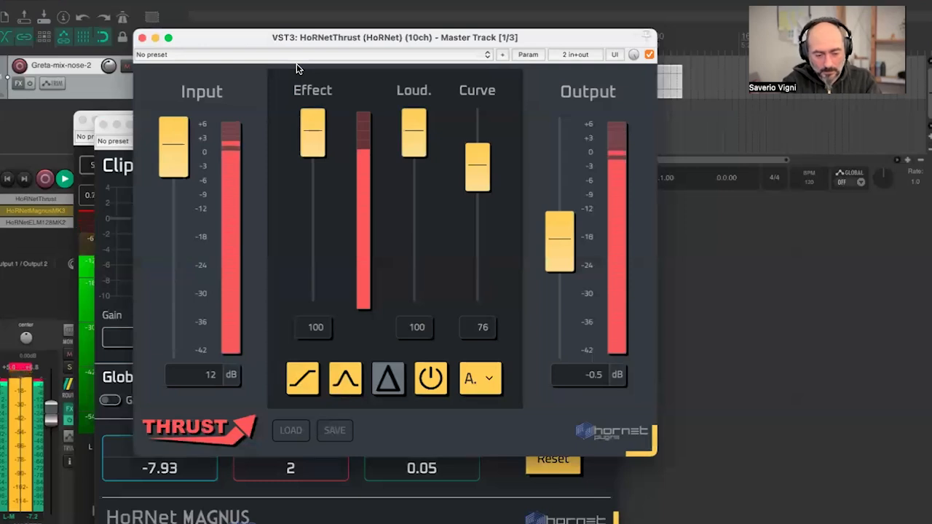
{"action": "key", "text": "space"}
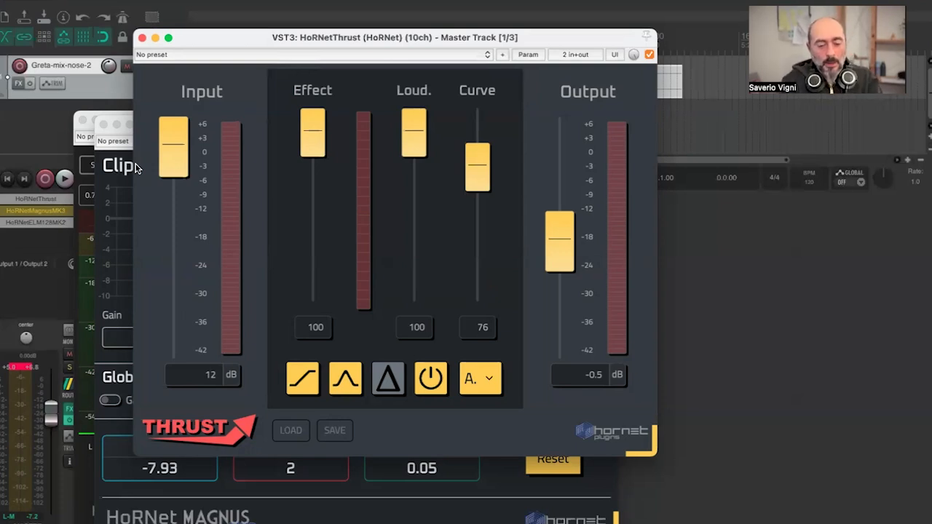
{"action": "left_click_drag", "start_coordinate": [217, 30], "coordinate": [222, 21]}
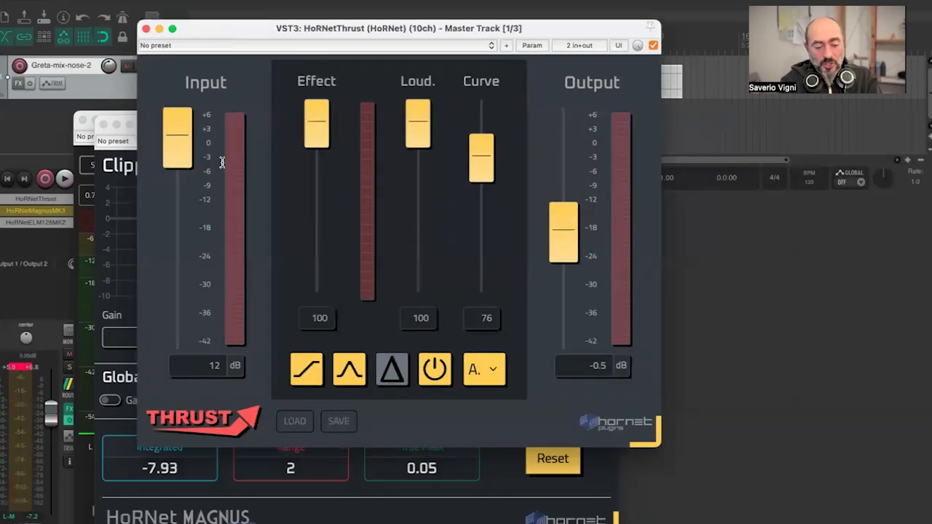